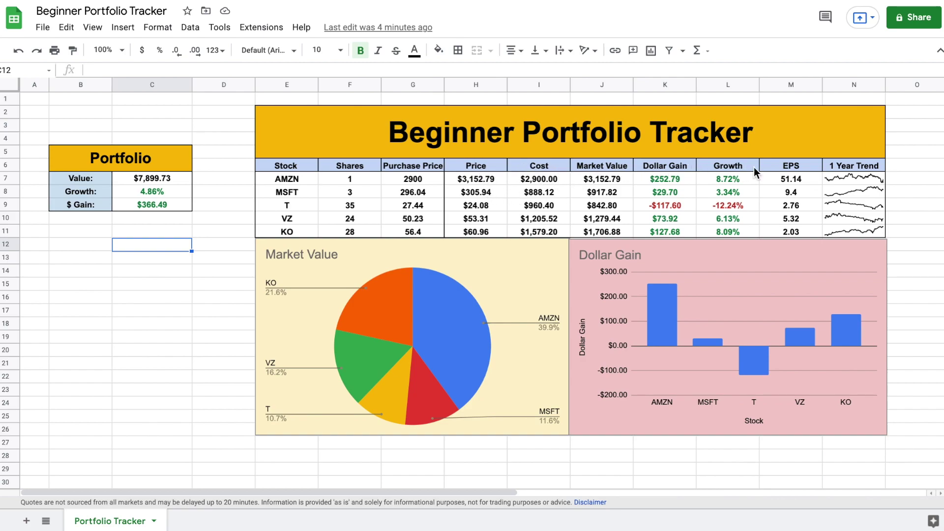
Replace the first holding in row 7 with AAPL, 3 shares, and a purchase price of 160
{"action": "left_click", "coordinate": [303, 181]}
{"action": "type", "text": "AP"}
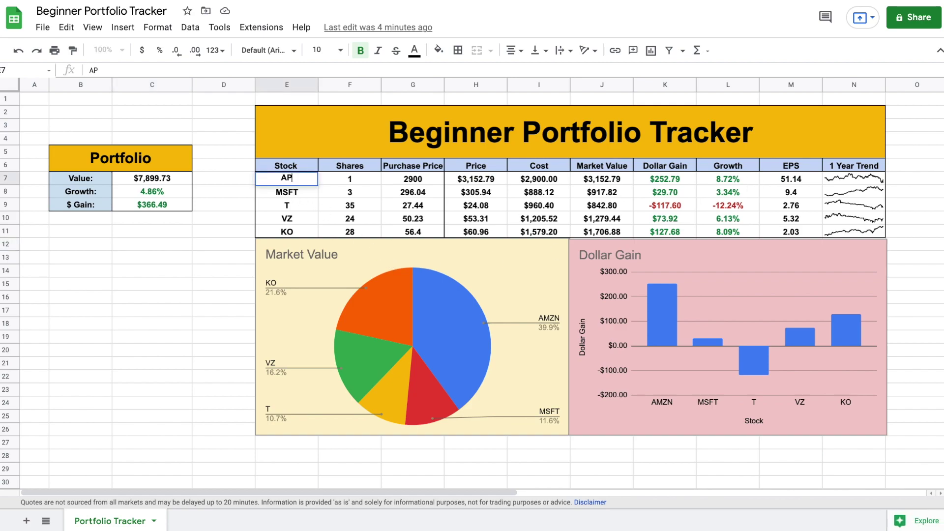
{"action": "key", "text": "BackSpace"}
{"action": "type", "text": "APL"}
{"action": "key", "text": "Tab"}
{"action": "type", "text": "3"}
{"action": "key", "text": "Tab"}
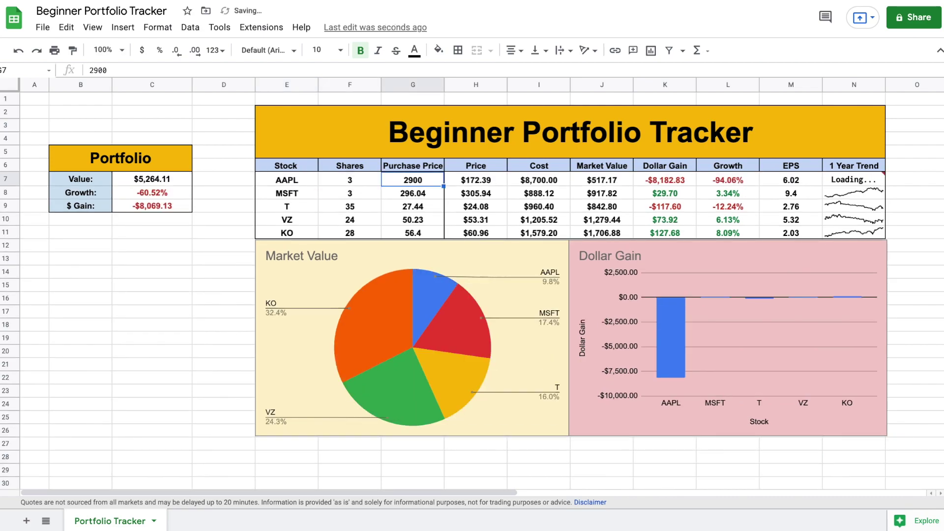
{"action": "type", "text": "160"}
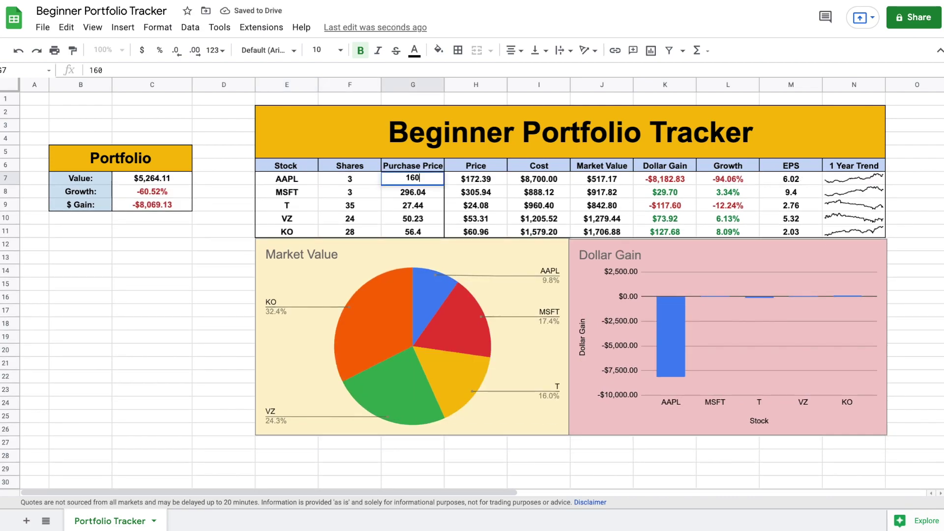
{"action": "key", "text": "Return"}
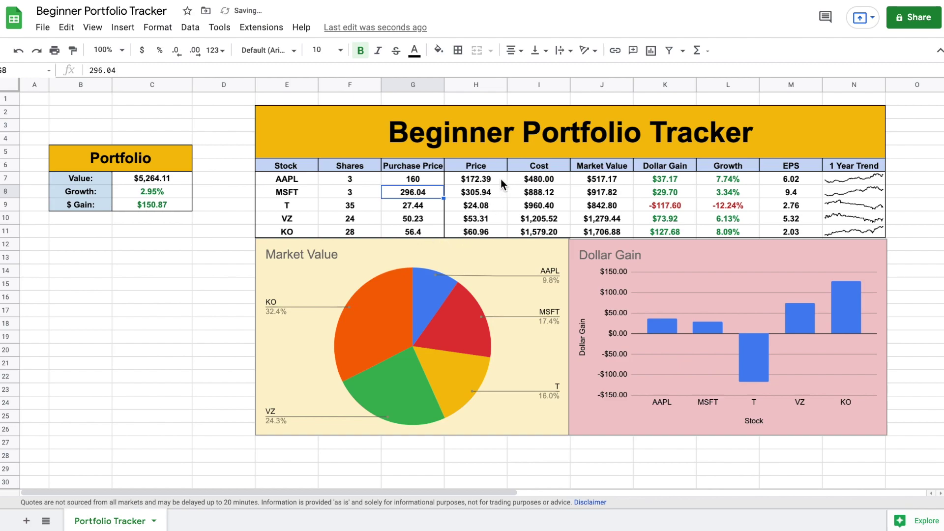
Examine the row 7 formulas for price, cost, market value, dollar gain, growth, EPS and 1 year trend
{"action": "left_click_drag", "start_coordinate": [488, 179], "coordinate": [830, 182]}
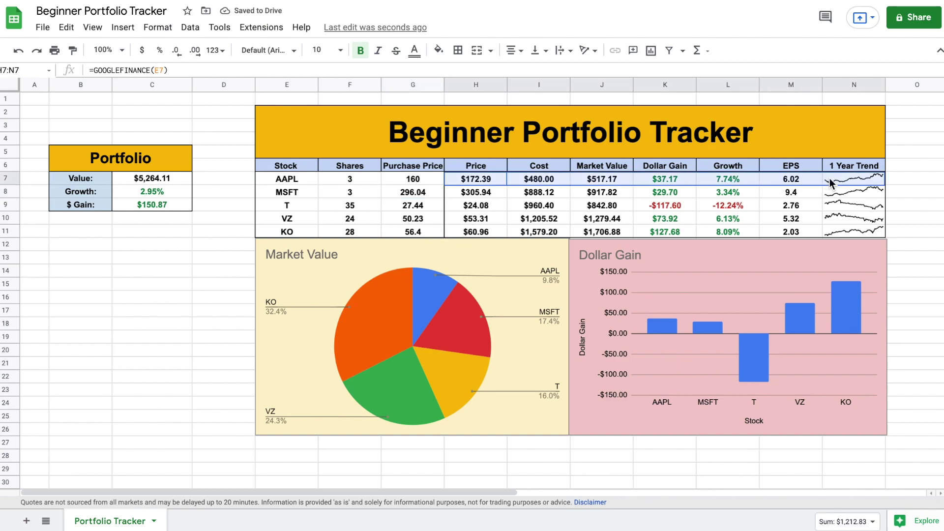
{"action": "left_click", "coordinate": [492, 179]}
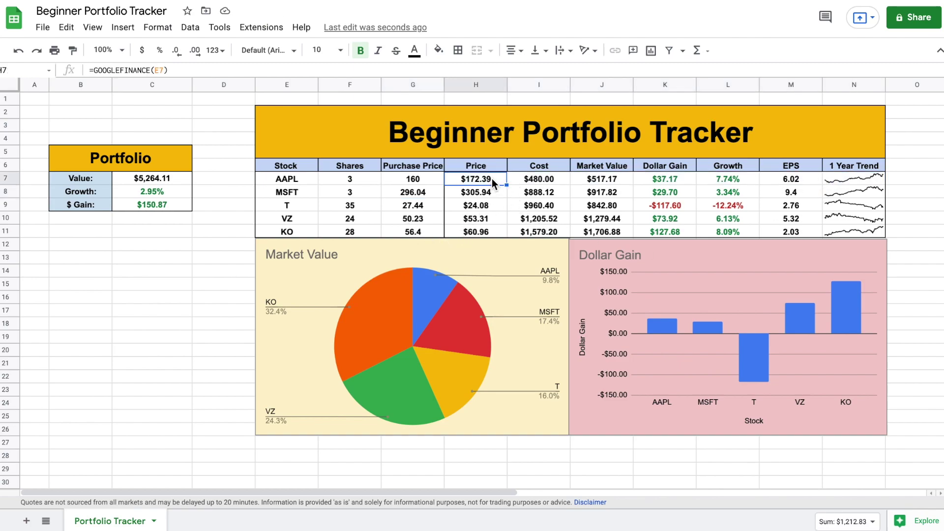
{"action": "left_click", "coordinate": [559, 182]}
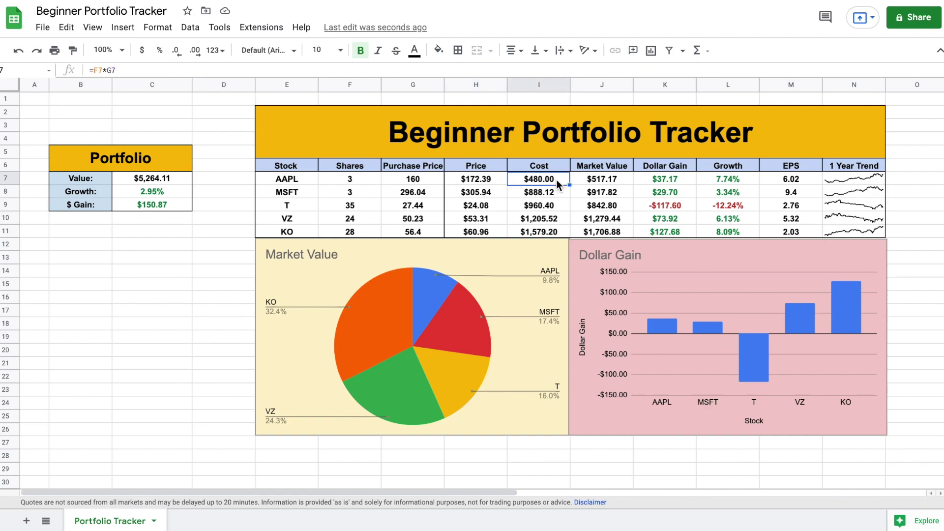
{"action": "left_click", "coordinate": [620, 181]}
{"action": "left_click", "coordinate": [685, 185]}
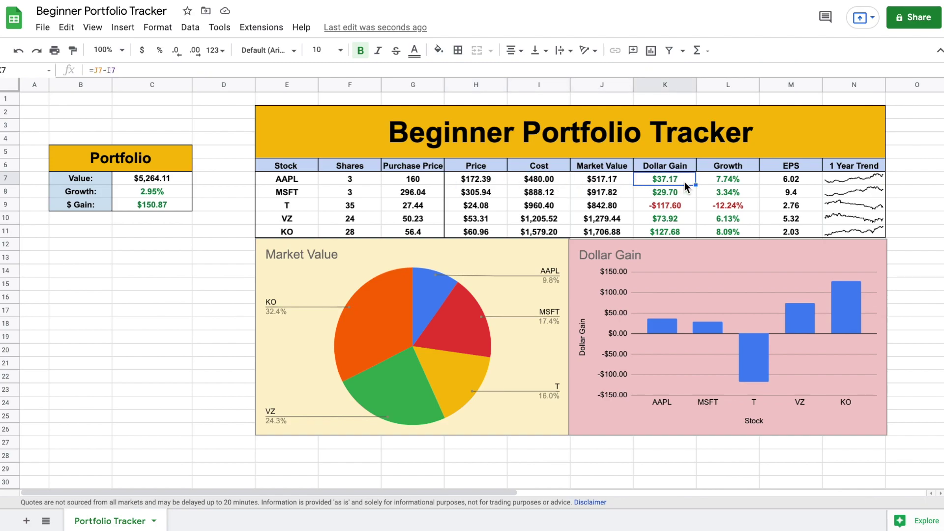
{"action": "left_click", "coordinate": [747, 183]}
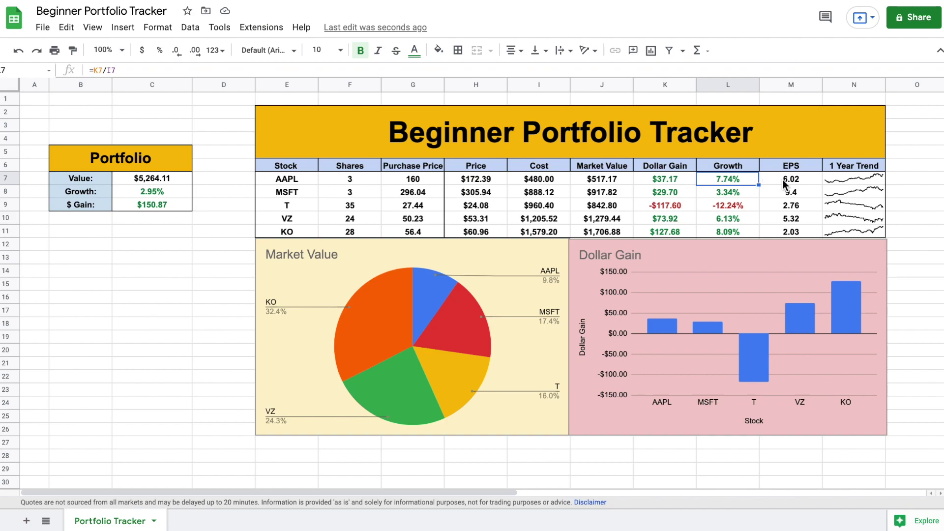
{"action": "left_click", "coordinate": [809, 187]}
{"action": "left_click", "coordinate": [837, 186]}
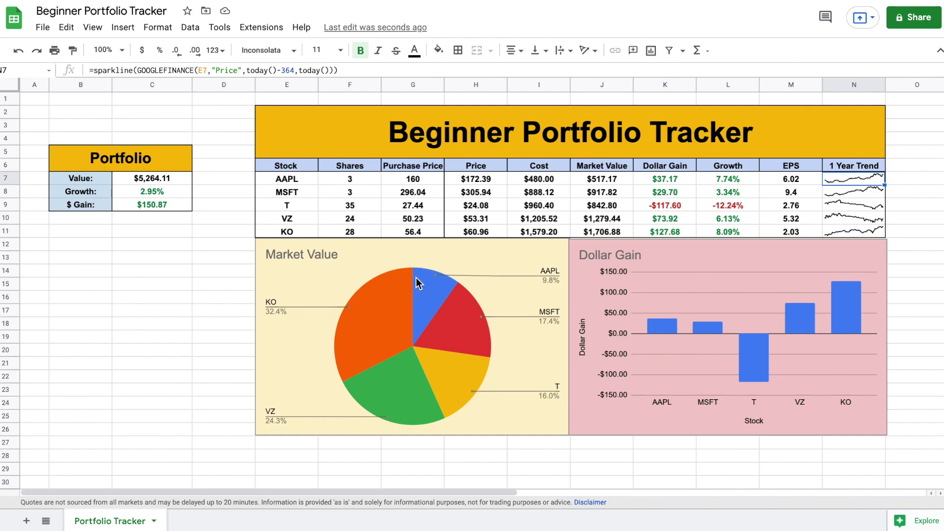
Examine the value, growth and dollar gain formulas in the Portfolio summary table
{"action": "left_click", "coordinate": [175, 179]}
{"action": "left_click", "coordinate": [172, 189]}
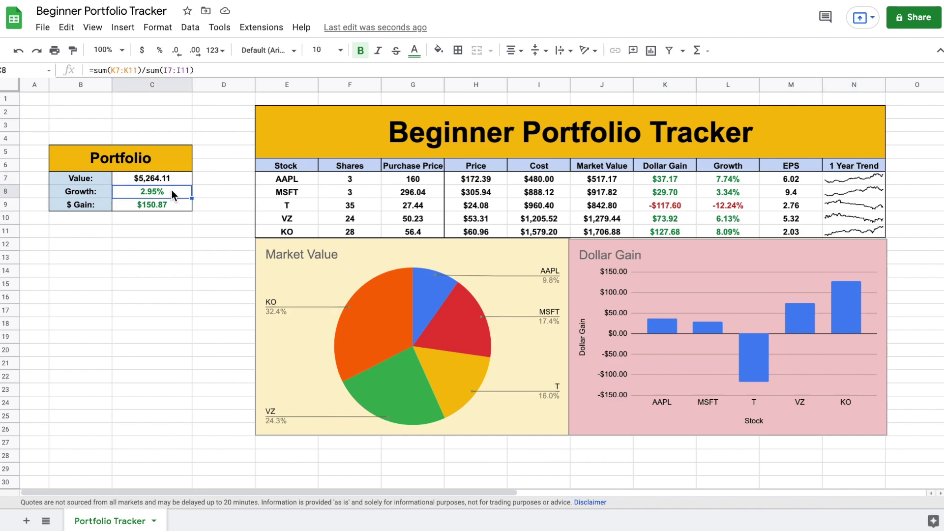
{"action": "left_click", "coordinate": [180, 203]}
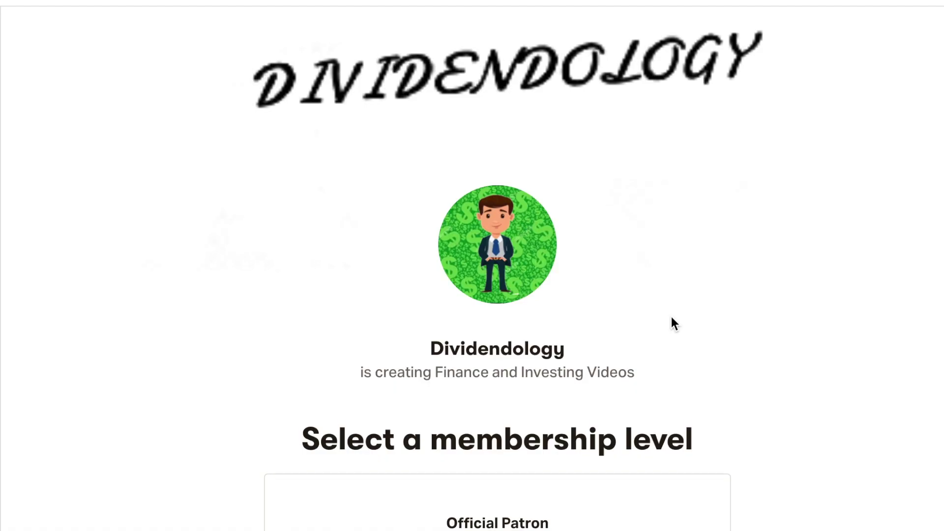
{"action": "scroll", "coordinate": [672, 323], "scroll_direction": "down", "scroll_amount": 5}
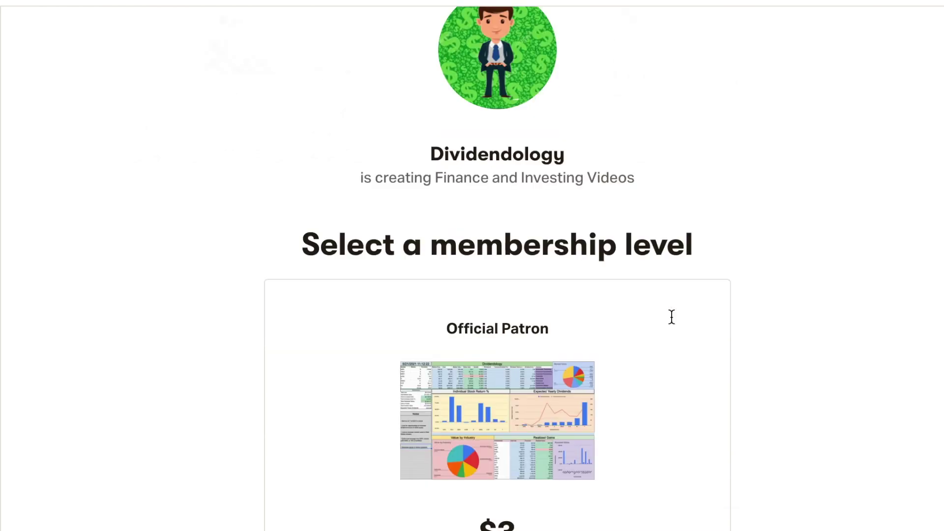
{"action": "scroll", "coordinate": [671, 323], "scroll_direction": "down", "scroll_amount": 3}
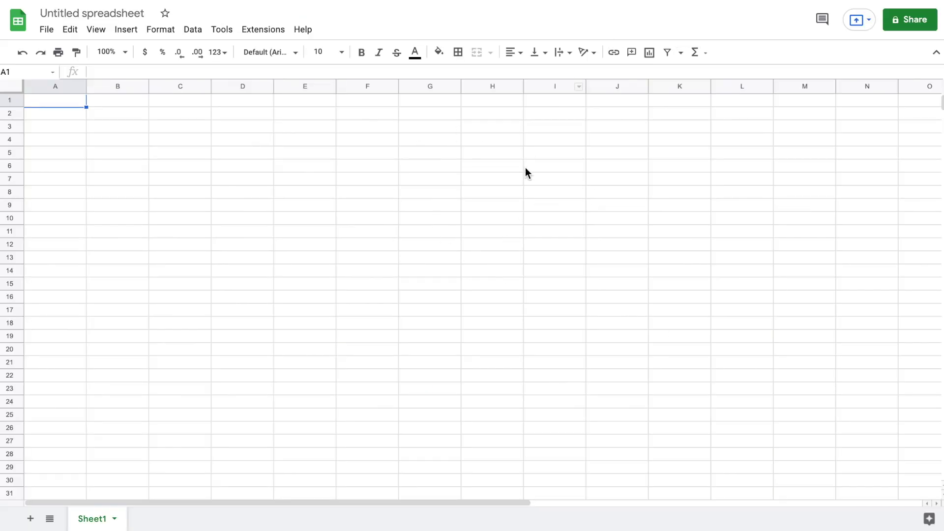
Rename the untitled blank spreadsheet as "Portfolio Tracker"
{"action": "left_click", "coordinate": [117, 13]}
{"action": "type", "text": "Po"}
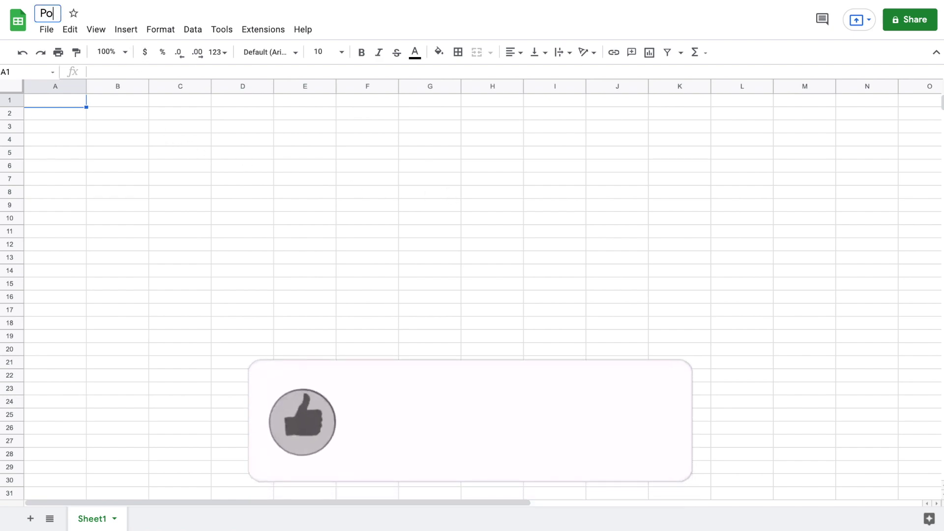
{"action": "type", "text": "rtfolio "}
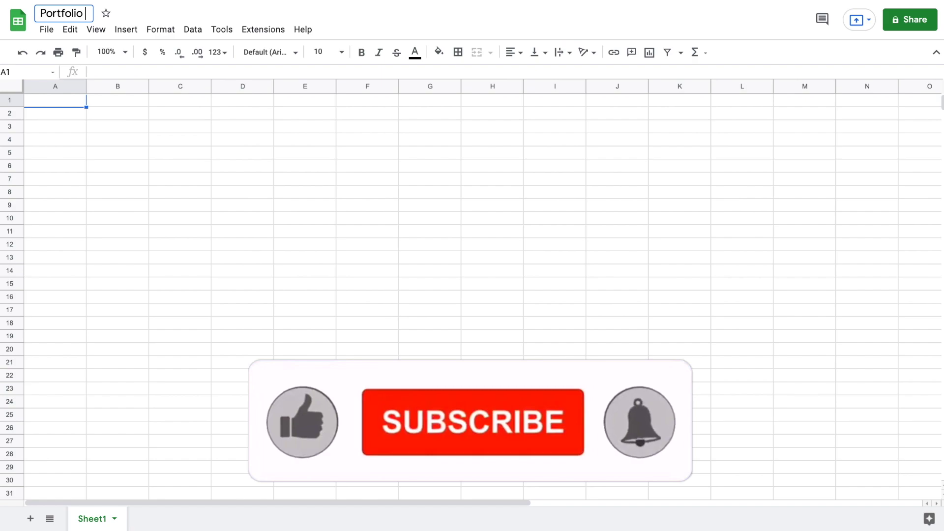
{"action": "type", "text": "Tracker"}
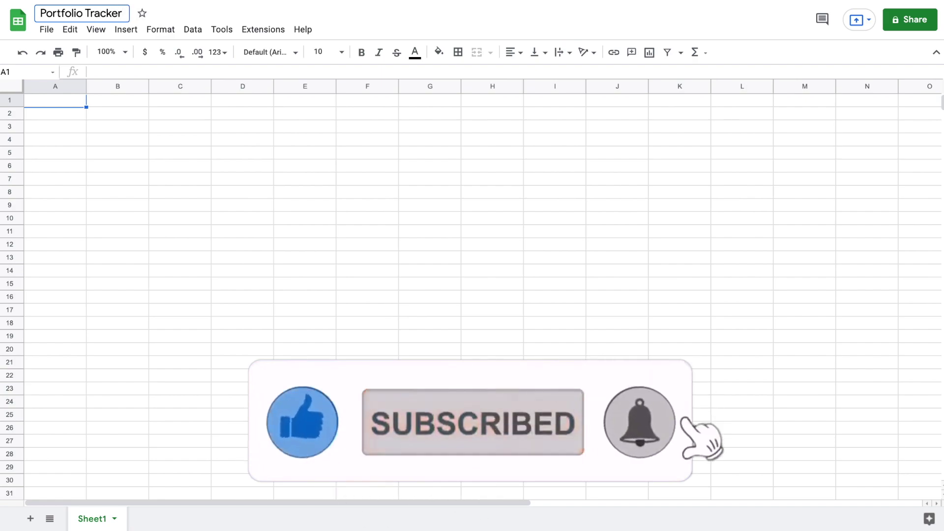
{"action": "key", "text": "Return"}
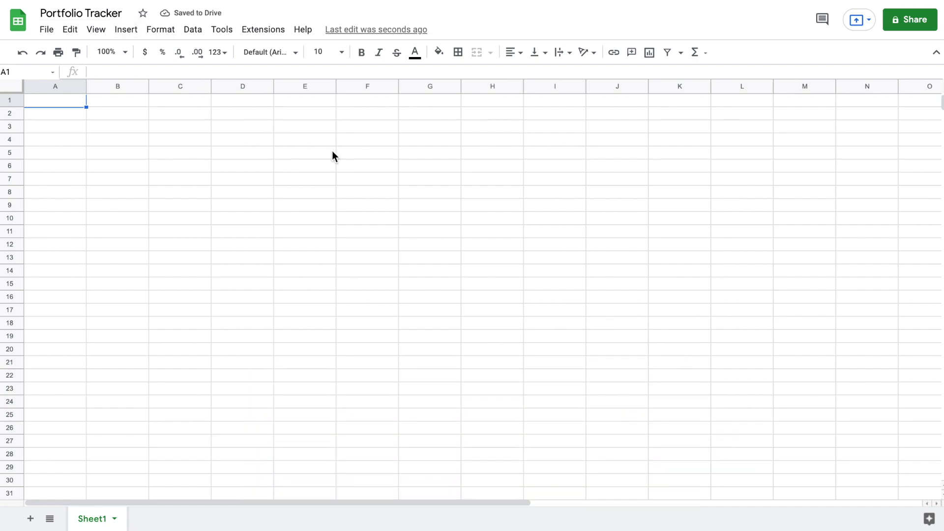
Merge cells E2:N5 into one title block and give it an outer border
{"action": "left_click", "coordinate": [302, 119]}
{"action": "left_click_drag", "start_coordinate": [302, 114], "coordinate": [848, 155]}
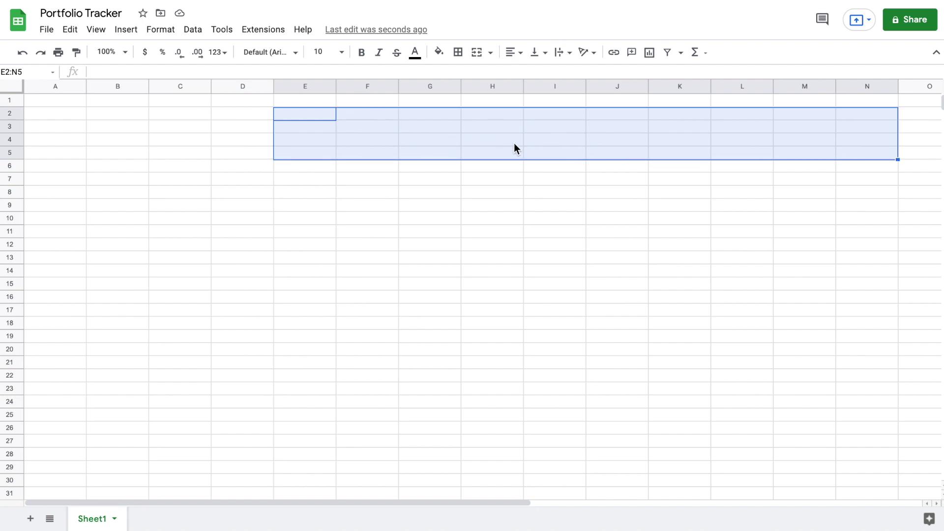
{"action": "left_click", "coordinate": [475, 54]}
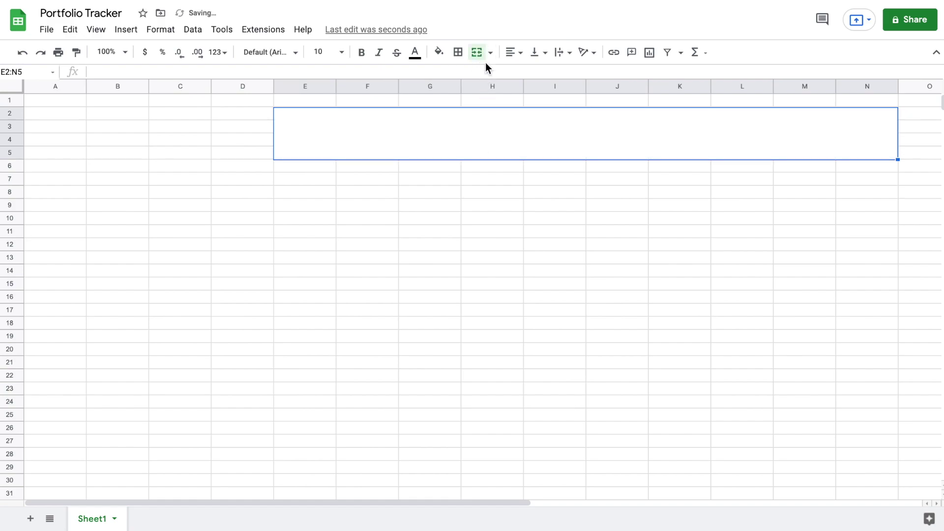
{"action": "left_click", "coordinate": [458, 53]}
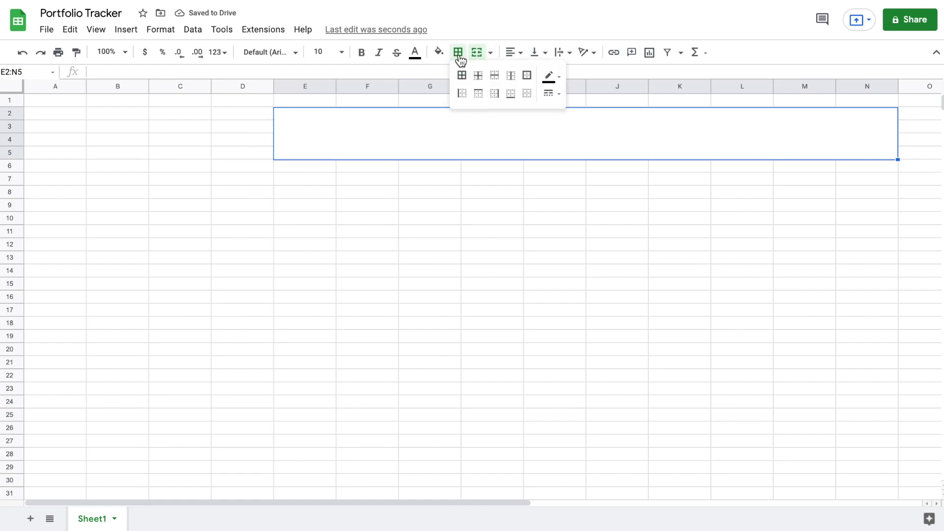
{"action": "left_click", "coordinate": [527, 77]}
{"action": "left_click", "coordinate": [500, 232]}
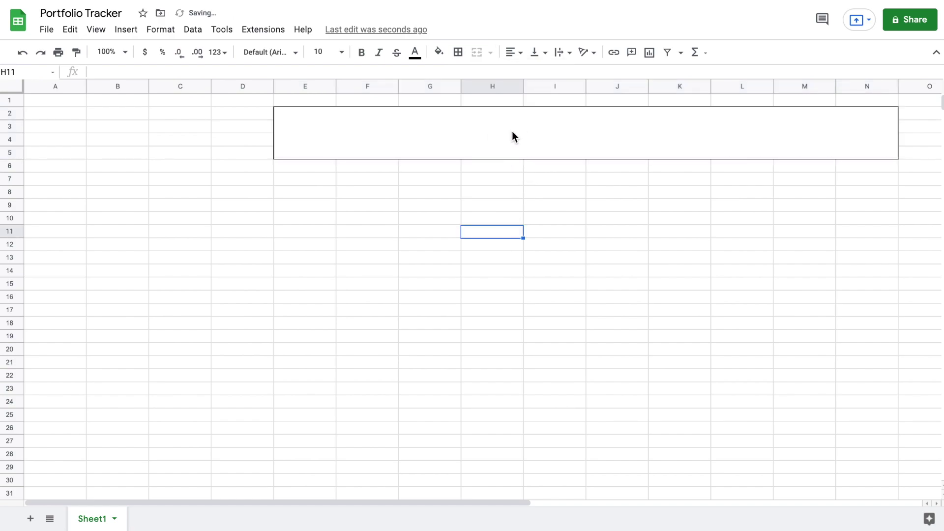
Enter the title "Beginner Portfolio Tracker" in the merged block E2:N5
{"action": "left_click", "coordinate": [482, 141]}
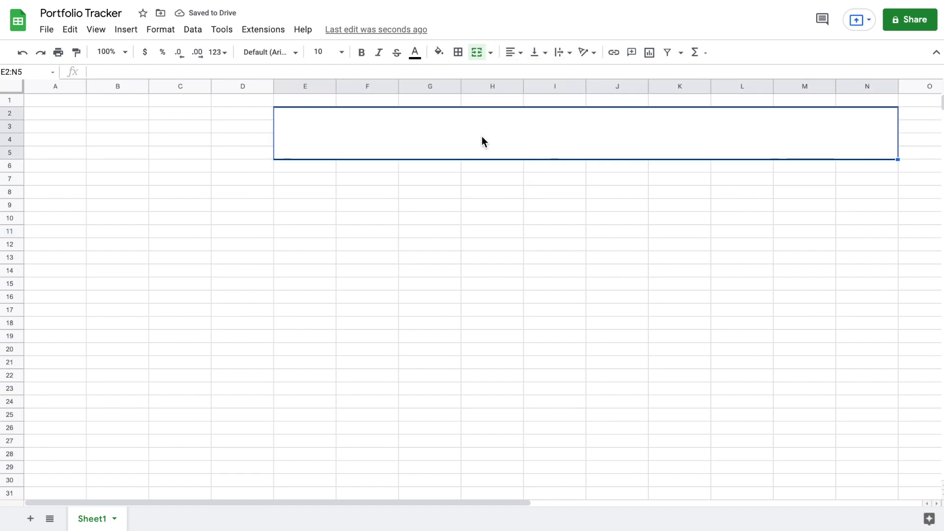
{"action": "type", "text": "Beg"}
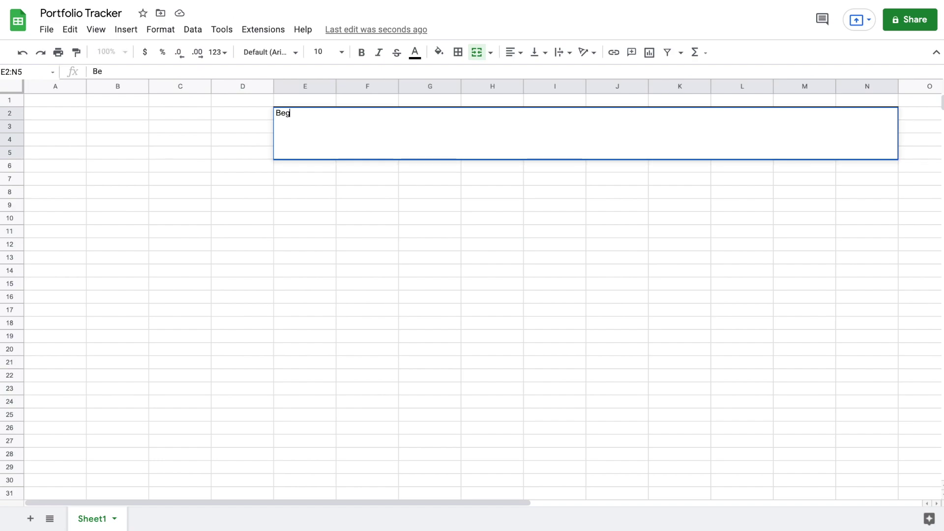
{"action": "type", "text": "inner Portfolio Tracker"}
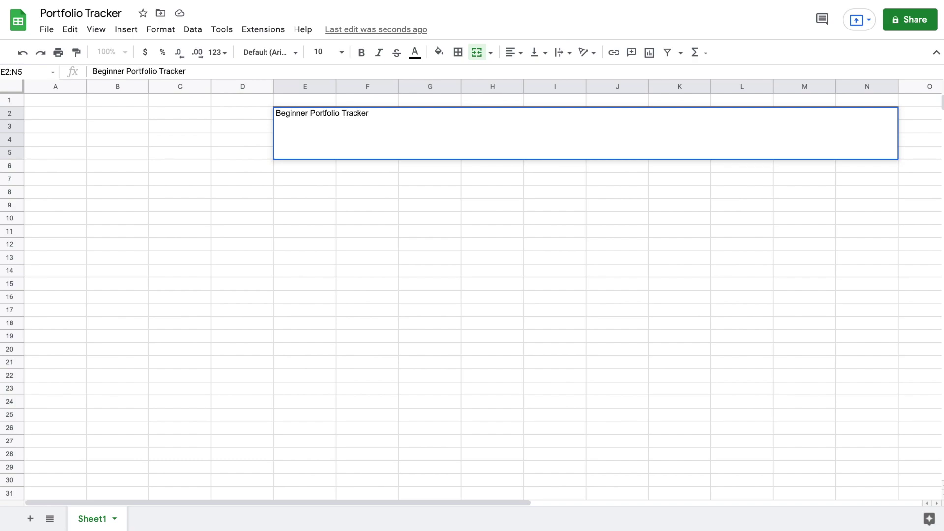
{"action": "key", "text": "Return"}
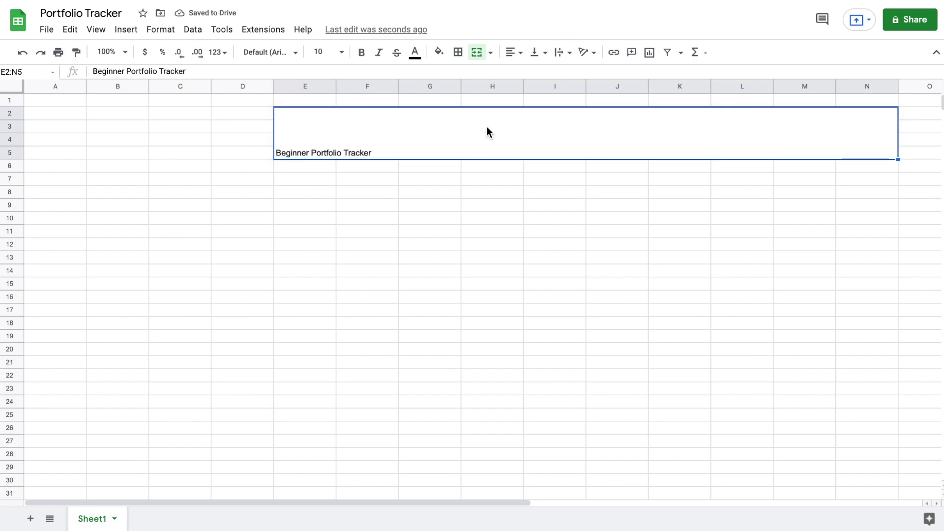
Center the title horizontally and vertically in its merged block and set its font size to 36
{"action": "left_click", "coordinate": [513, 55]}
{"action": "left_click", "coordinate": [526, 73]}
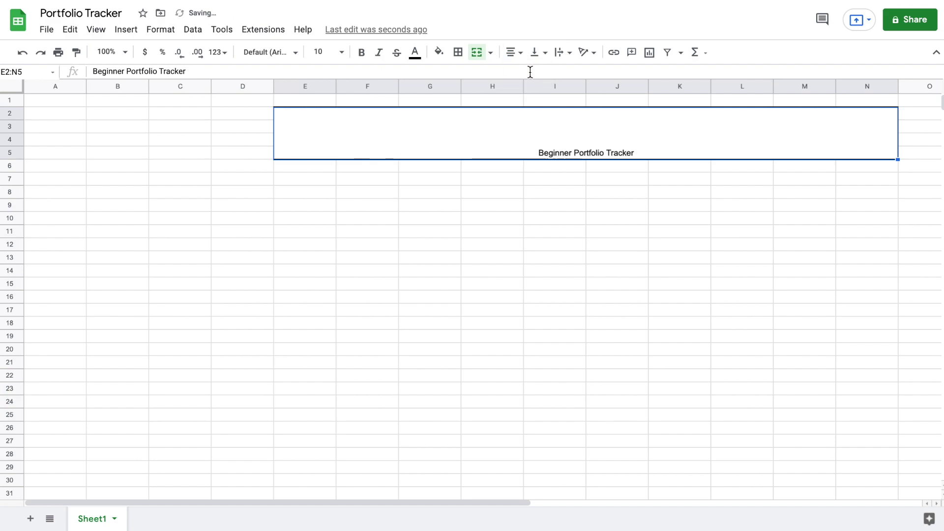
{"action": "left_click", "coordinate": [538, 55]}
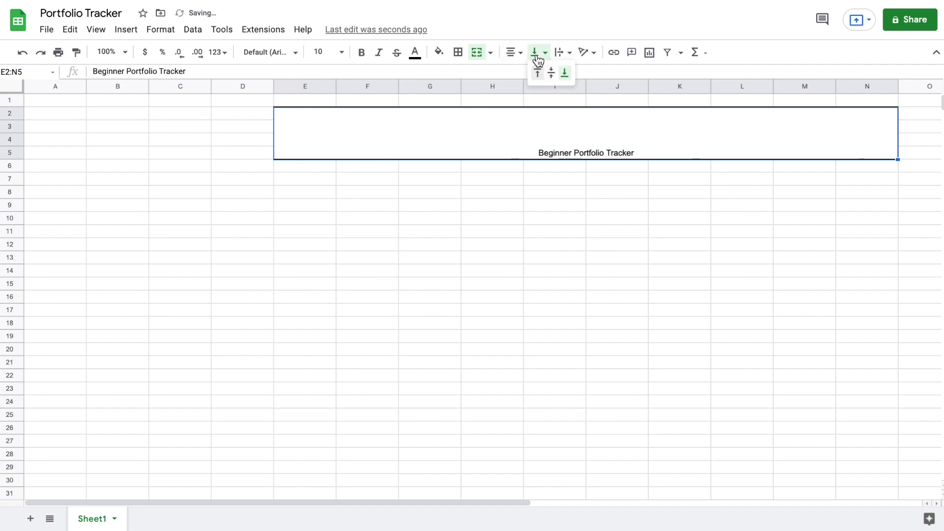
{"action": "left_click", "coordinate": [549, 72]}
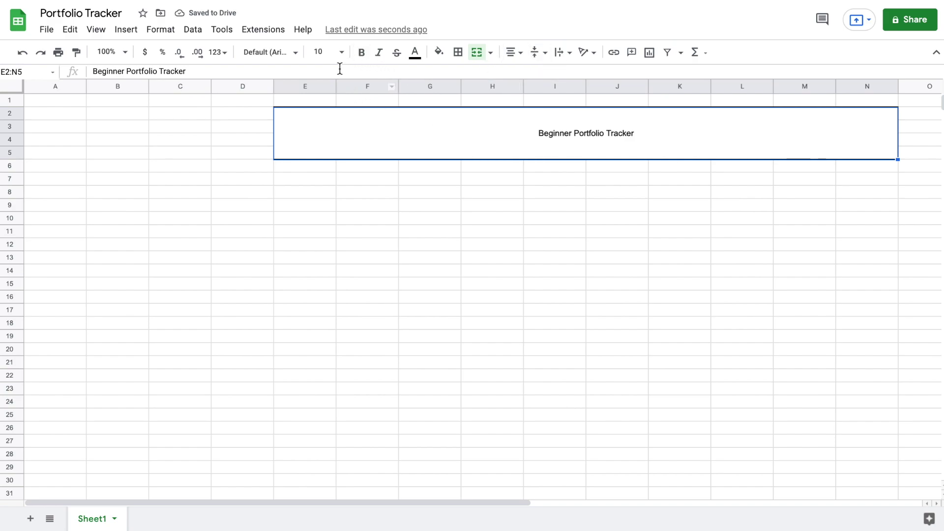
{"action": "left_click", "coordinate": [341, 52]}
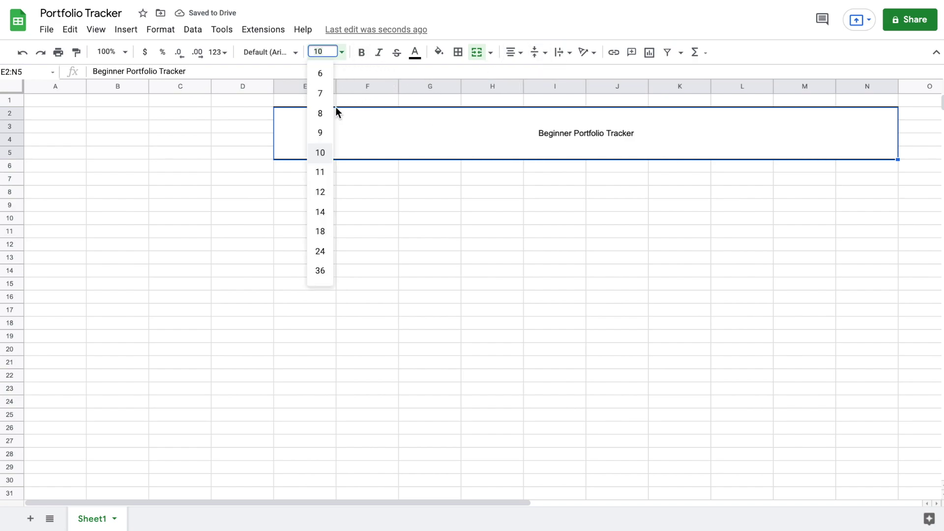
{"action": "left_click", "coordinate": [322, 270]}
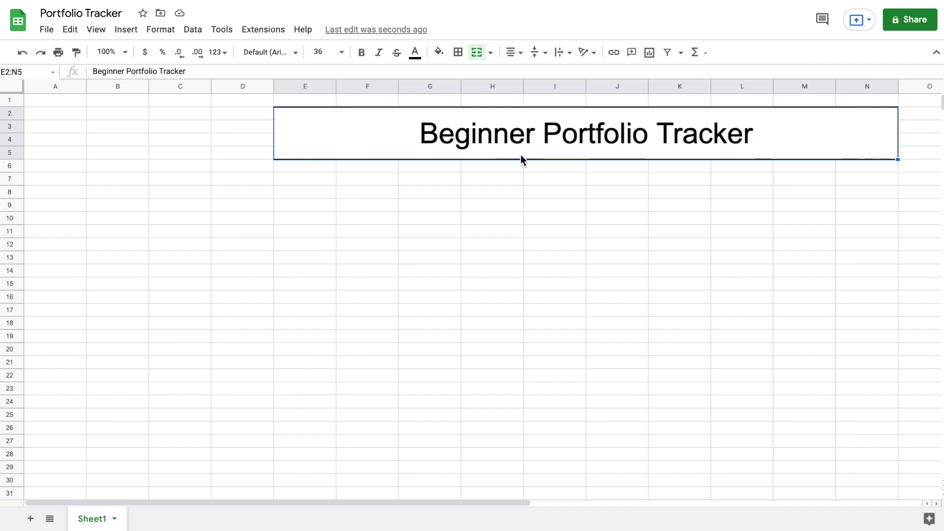
Enter the column headers Stock, Shares and Purchase Price in cells E6 to G6
{"action": "left_click", "coordinate": [311, 170]}
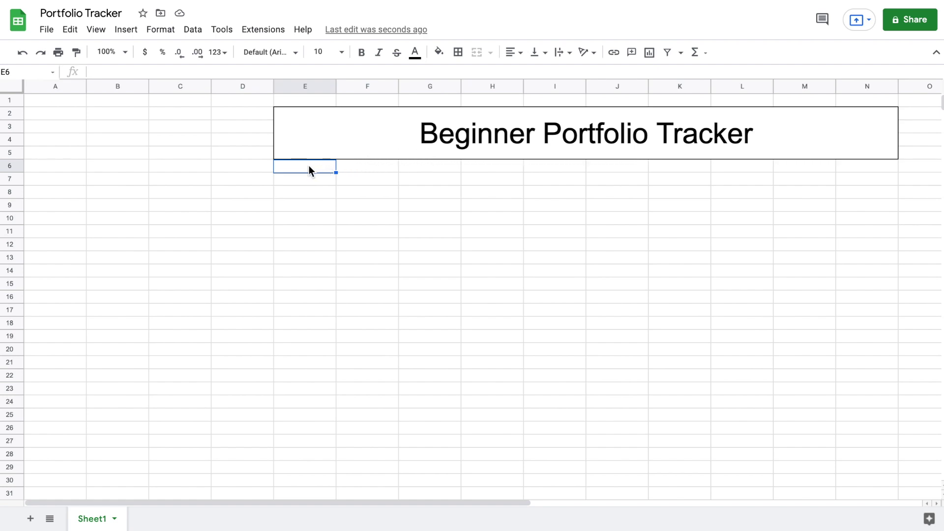
{"action": "type", "text": "Stock"}
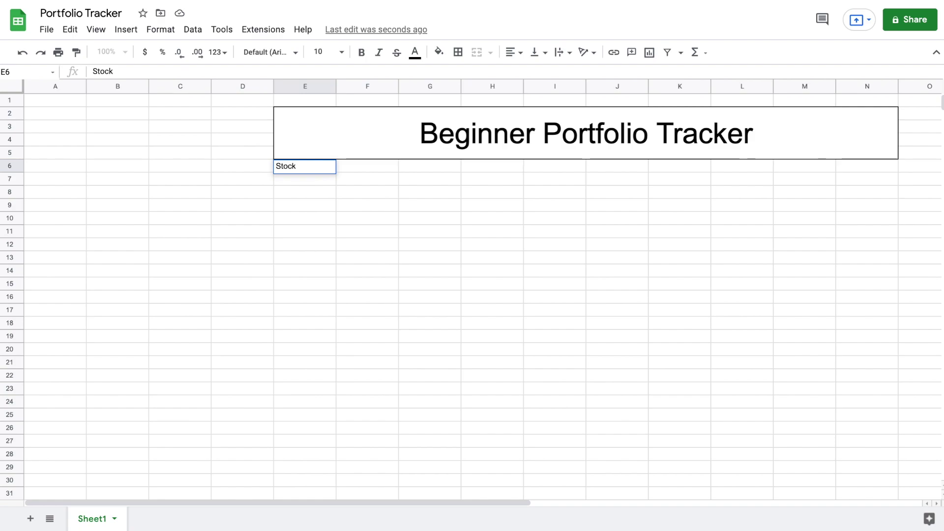
{"action": "key", "text": "Tab"}
{"action": "type", "text": "Shares"}
{"action": "key", "text": "Tab"}
{"action": "type", "text": "Purchase Price"}
{"action": "key", "text": "Return"}
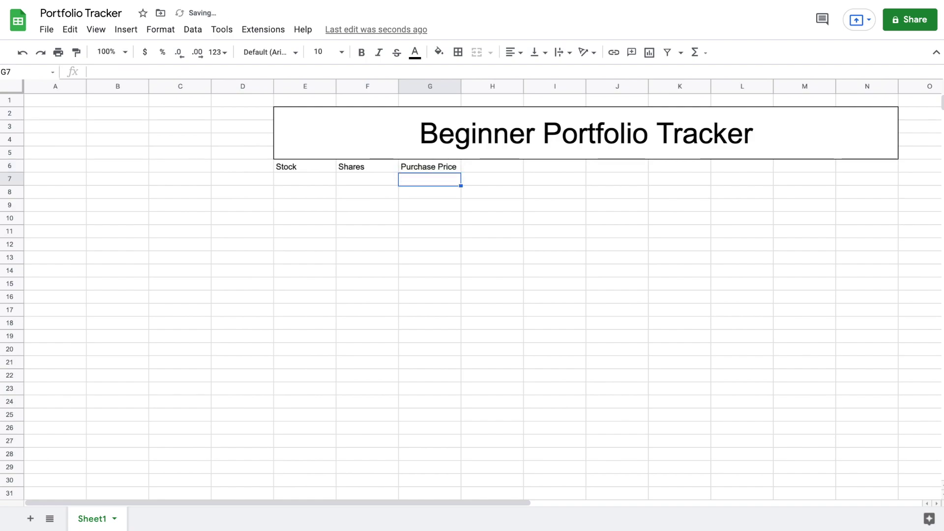
Enter the first holding in row 7: stock AAPL, 4 shares, purchase price 160
{"action": "left_click", "coordinate": [307, 177]}
{"action": "type", "text": "AAPL"}
{"action": "key", "text": "Tab"}
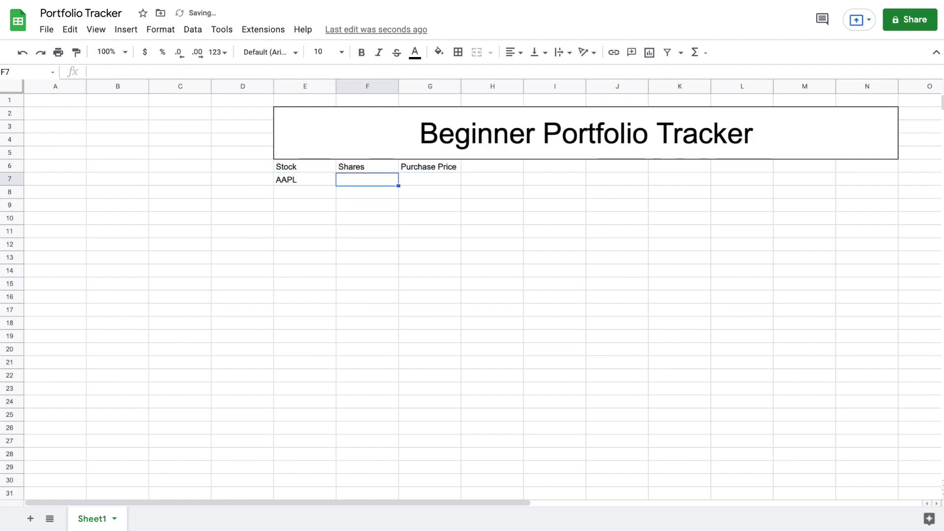
{"action": "type", "text": "4"}
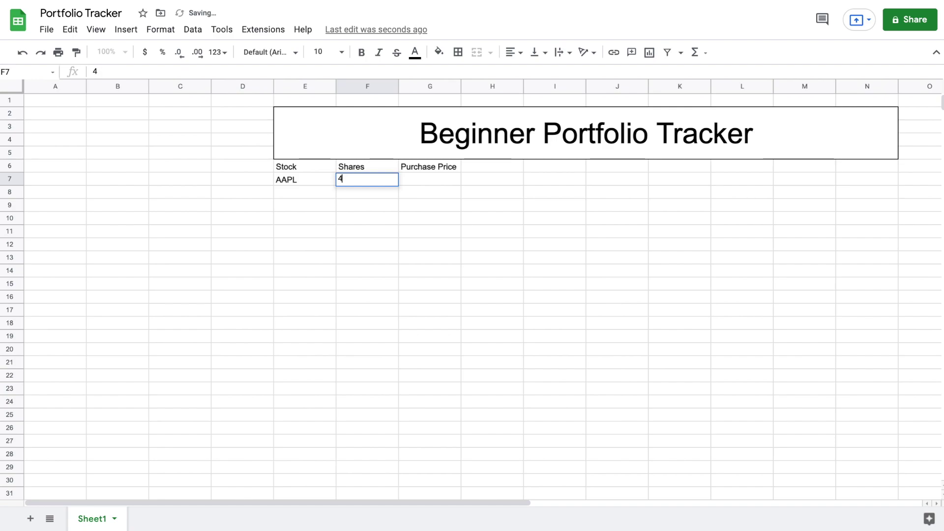
{"action": "key", "text": "Tab"}
{"action": "type", "text": "16"}
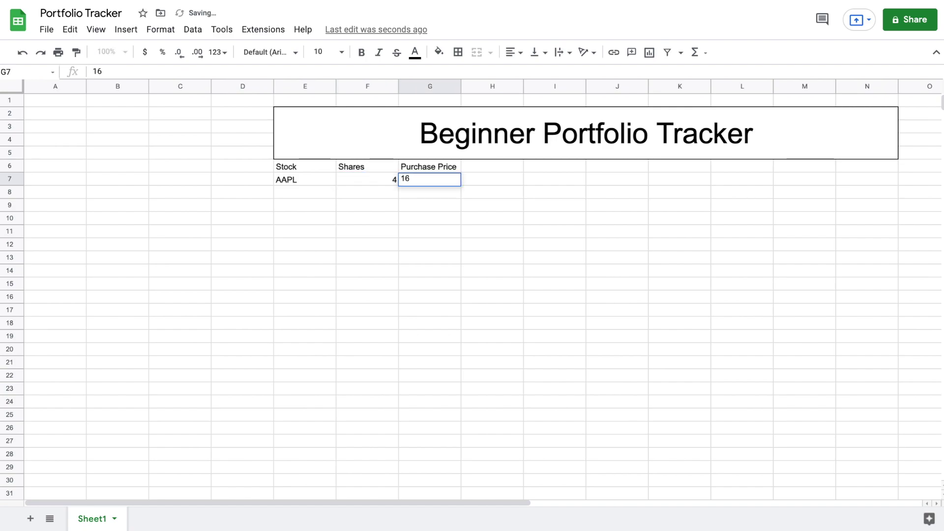
{"action": "type", "text": "0"}
{"action": "key", "text": "Tab"}
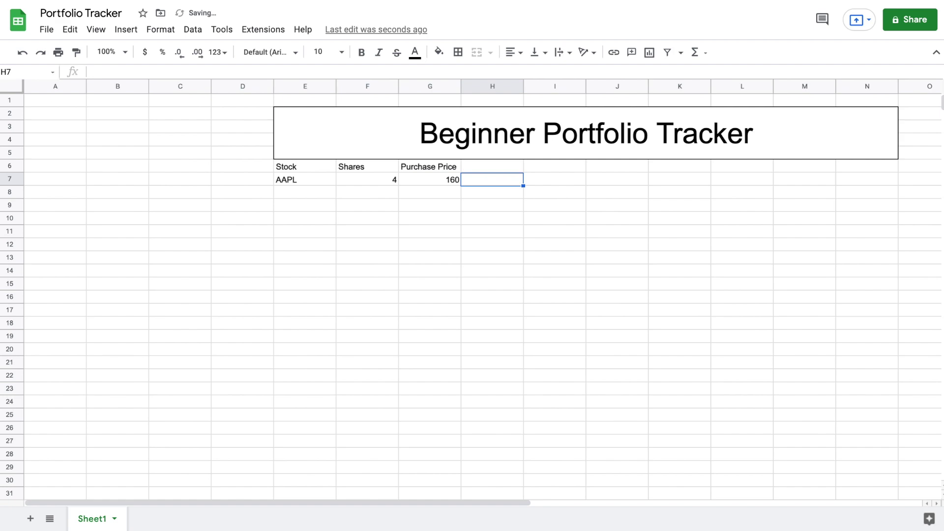
{"action": "left_click", "coordinate": [314, 181]}
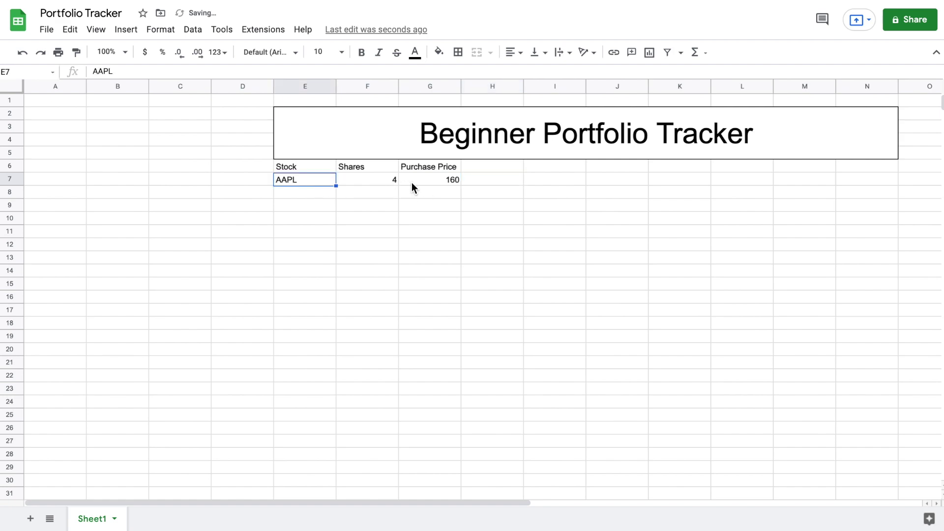
Add the column header Price in cell H6
{"action": "left_click", "coordinate": [496, 168]}
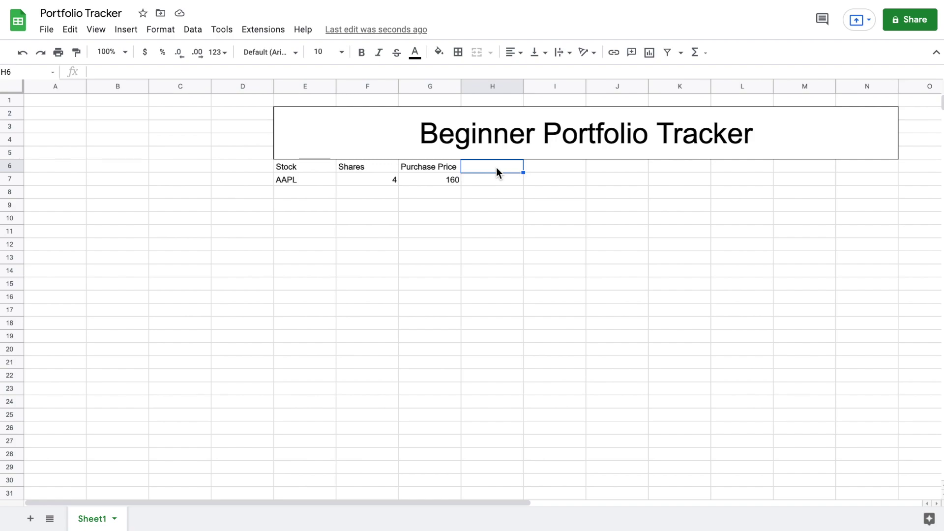
{"action": "type", "text": "PR"}
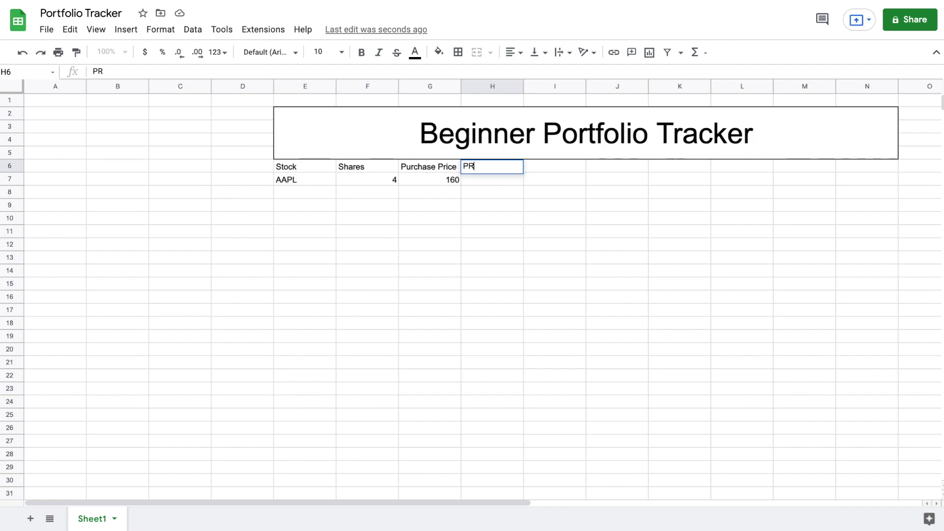
{"action": "type", "text": "ice"}
{"action": "key", "text": "Return"}
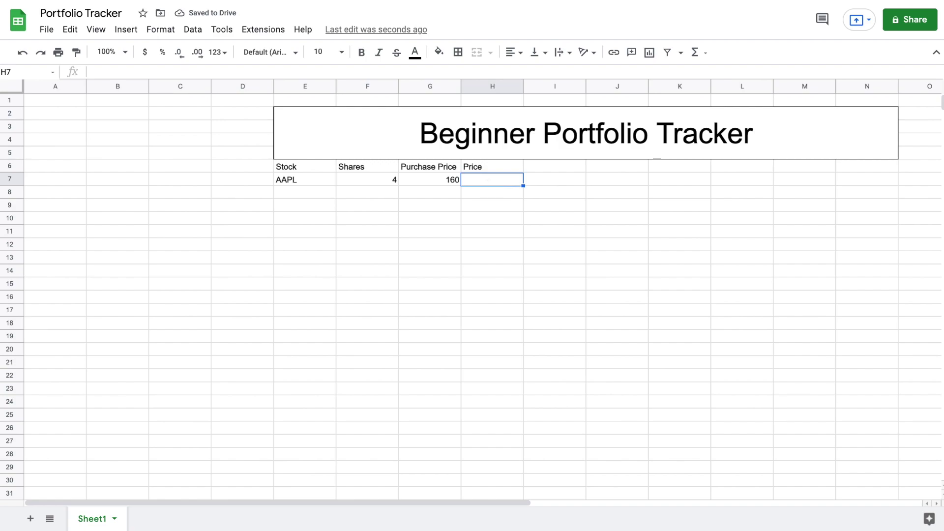
Fetch the live share price in H7 with the formula =GOOGLEFINANCE(E7)
{"action": "type", "text": "=go"}
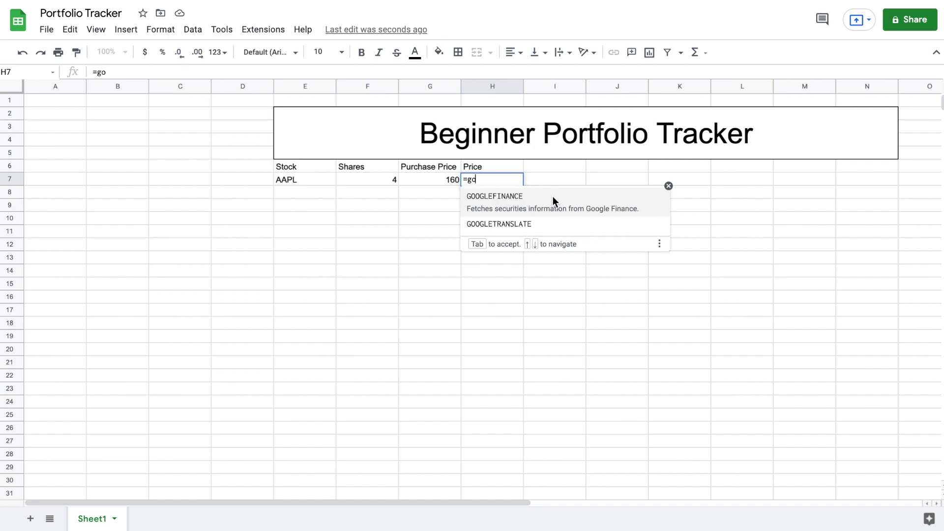
{"action": "left_click", "coordinate": [541, 203]}
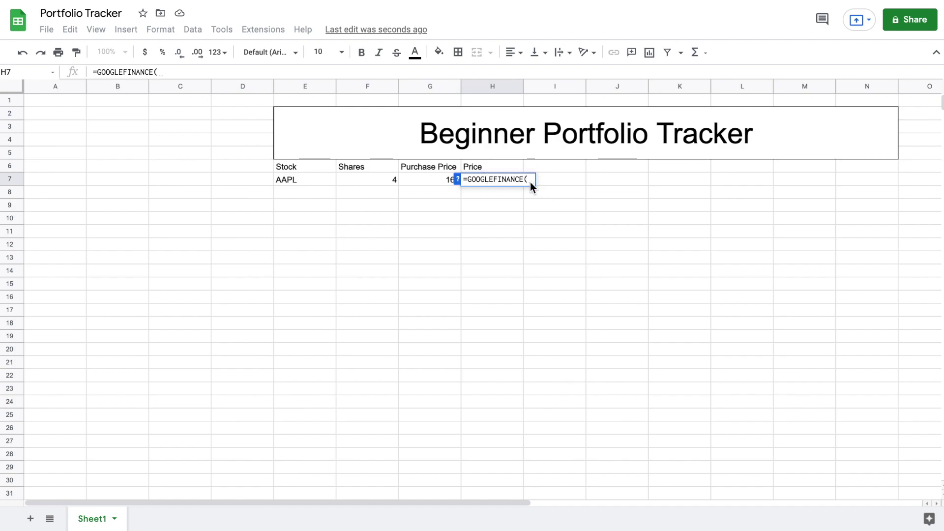
{"action": "left_click", "coordinate": [296, 180]}
{"action": "type", "text": ")"}
{"action": "key", "text": "Return"}
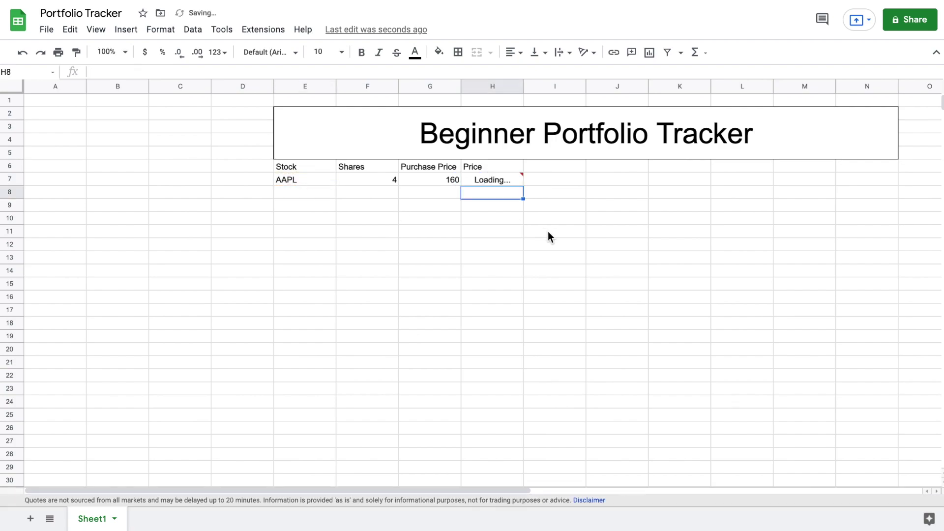
{"action": "left_click", "coordinate": [511, 181]}
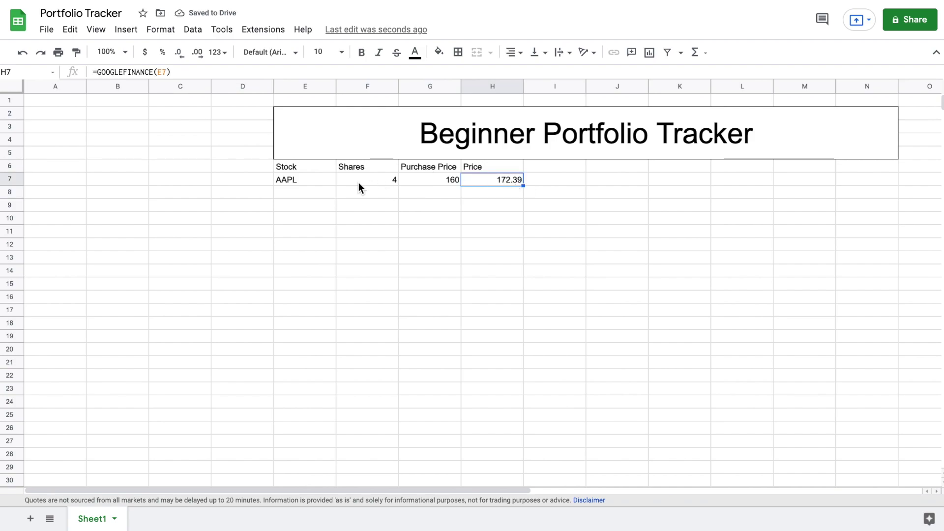
Test the price lookup by changing the ticker in E7 to KO, and restore it to AAPL
{"action": "left_click", "coordinate": [312, 182]}
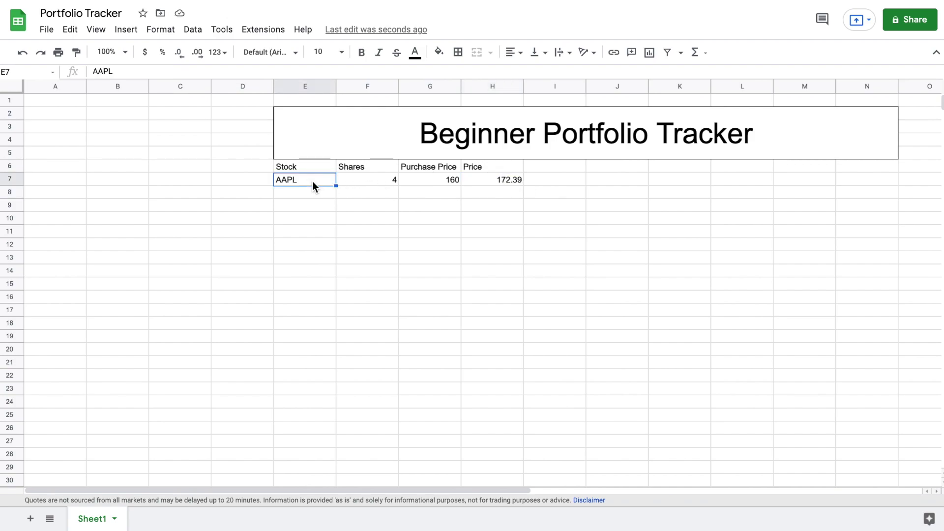
{"action": "type", "text": "KO"}
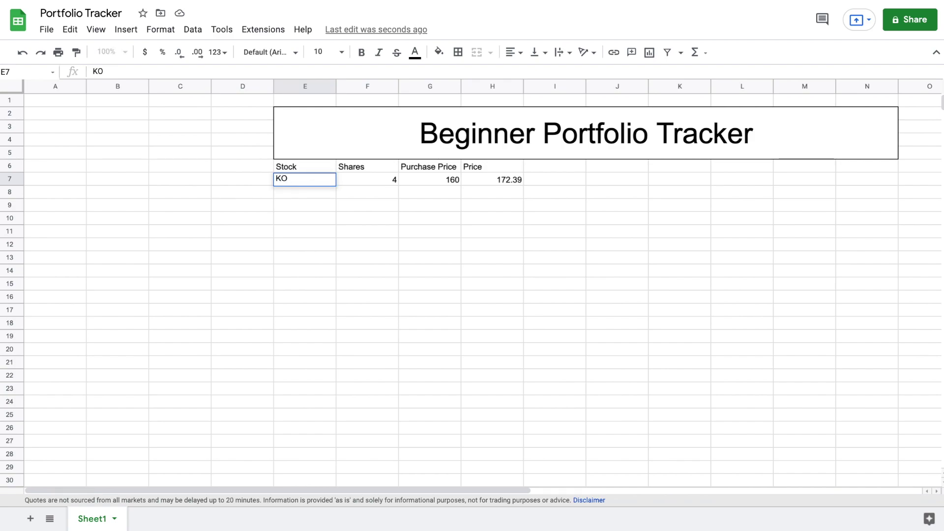
{"action": "key", "text": "Return"}
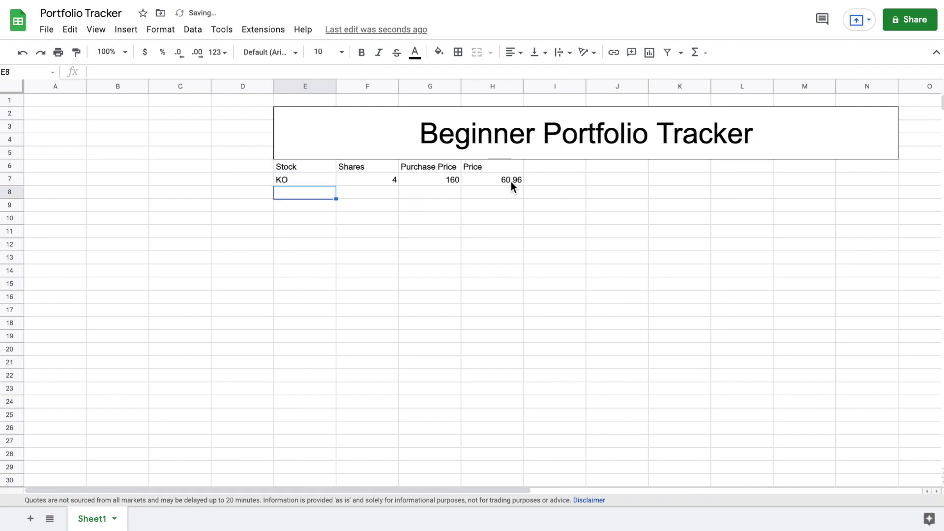
{"action": "left_click", "coordinate": [506, 182]}
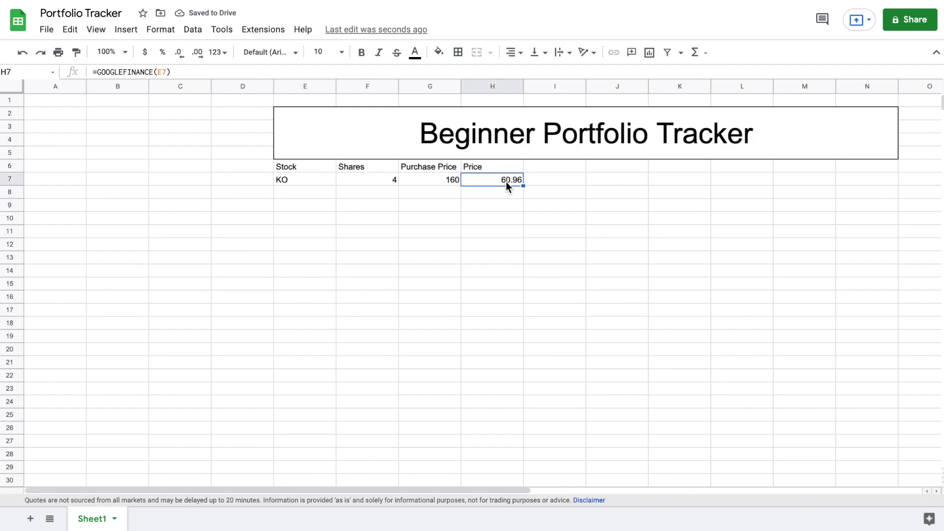
{"action": "left_click", "coordinate": [318, 180]}
{"action": "type", "text": "AAPL"}
{"action": "key", "text": "Return"}
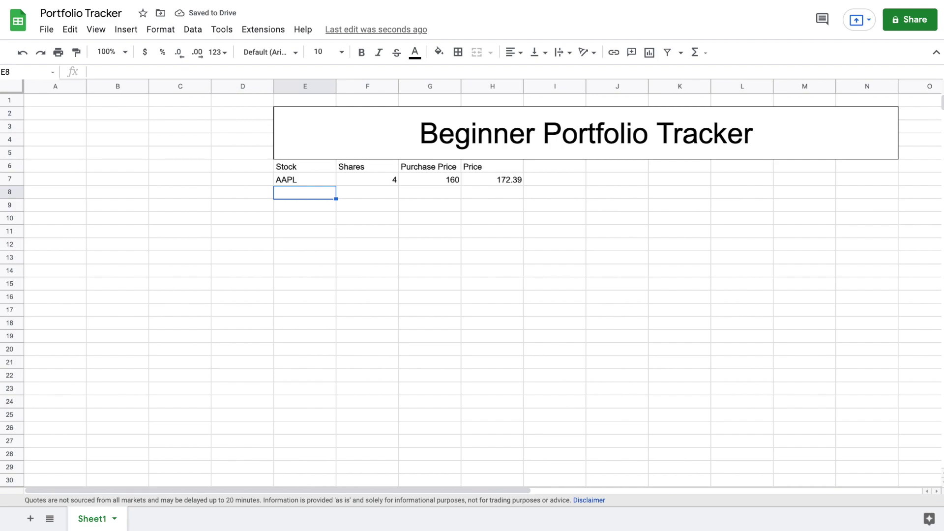
Add the header Cost in I6 and calculate shares times purchase price in I7 with =F7*G7
{"action": "left_click", "coordinate": [567, 166]}
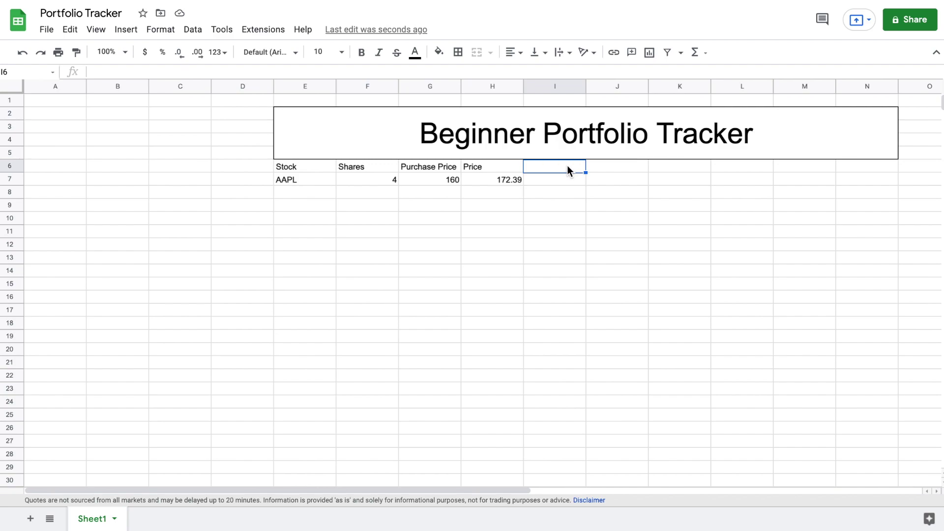
{"action": "type", "text": "Cost"}
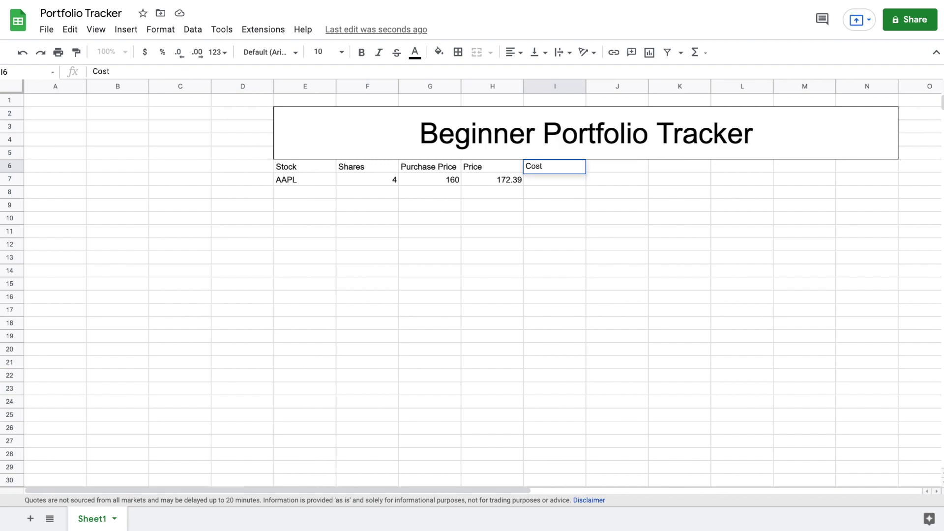
{"action": "key", "text": "Return"}
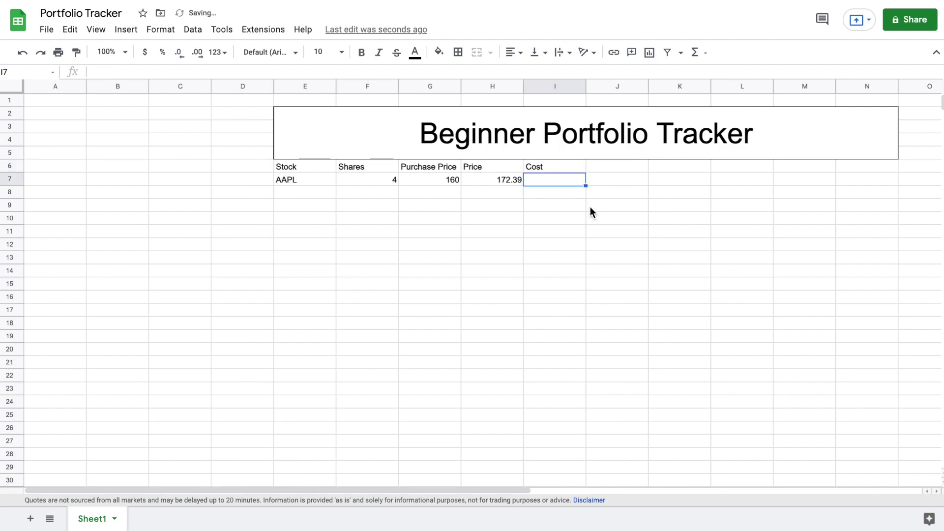
{"action": "type", "text": "="}
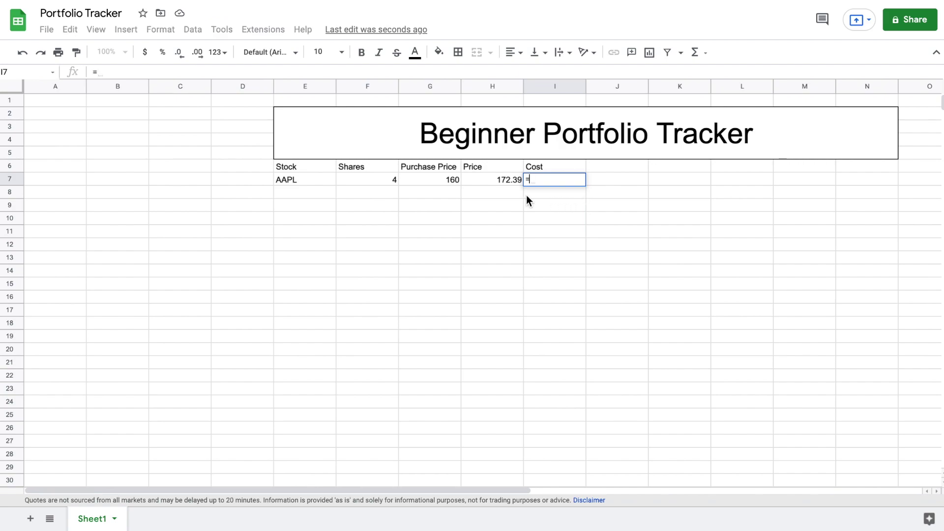
{"action": "left_click", "coordinate": [379, 179]}
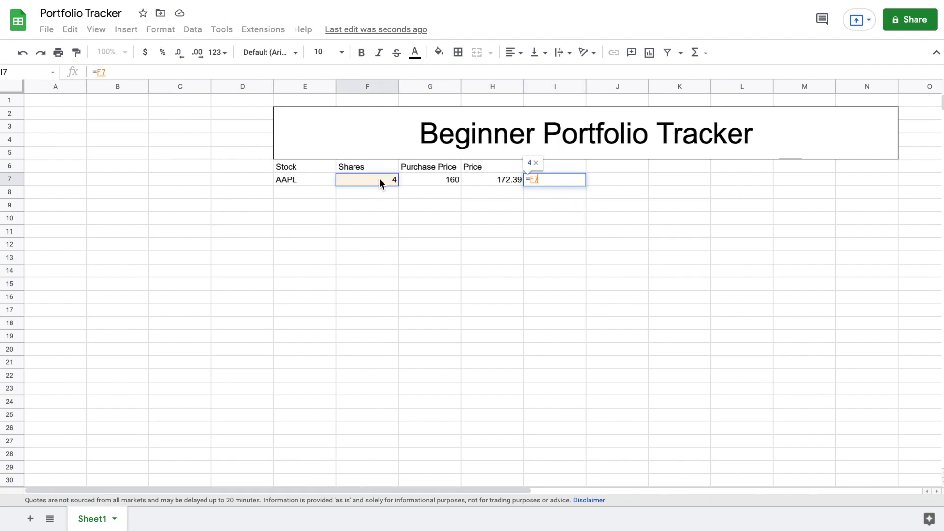
{"action": "type", "text": "*"}
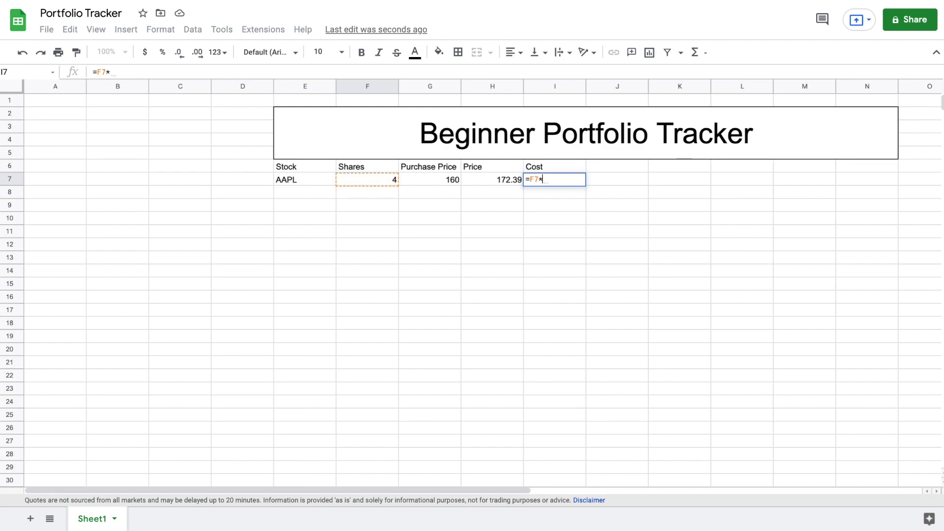
{"action": "left_click", "coordinate": [435, 178]}
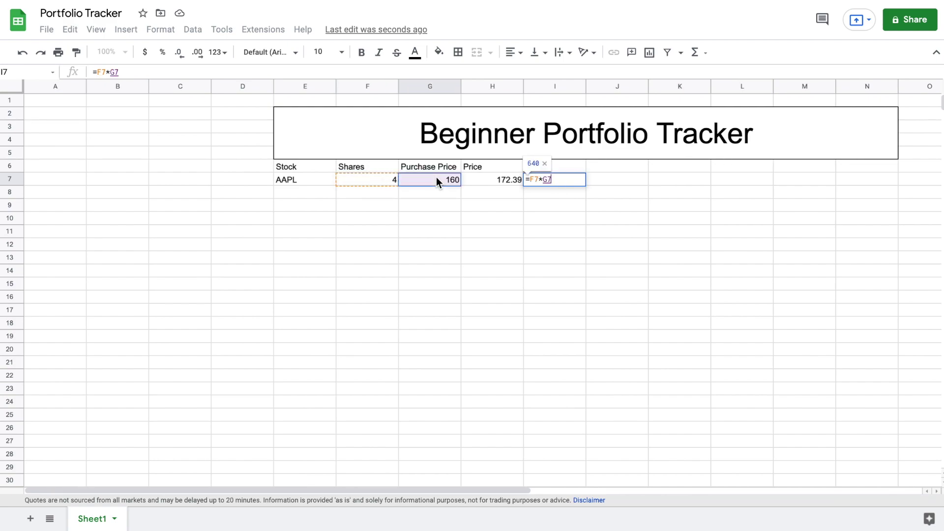
{"action": "key", "text": "Return"}
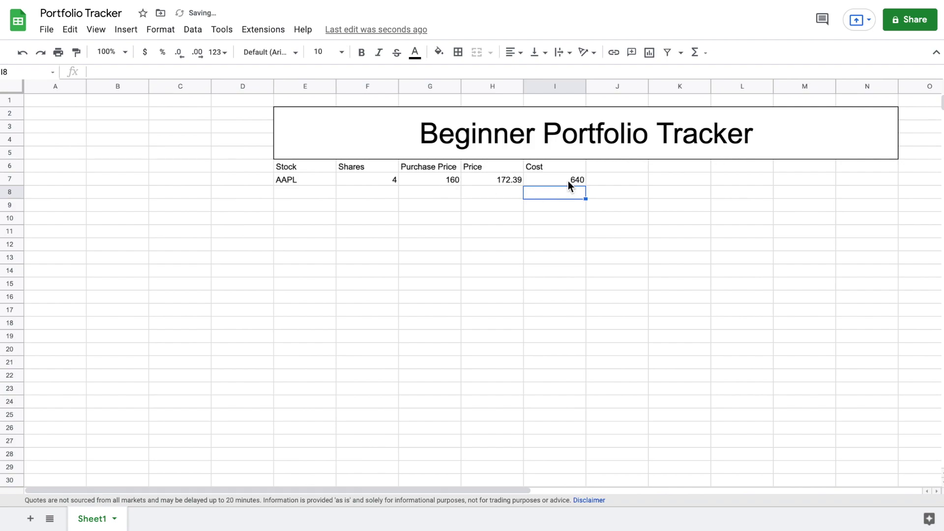
{"action": "left_click", "coordinate": [568, 181]}
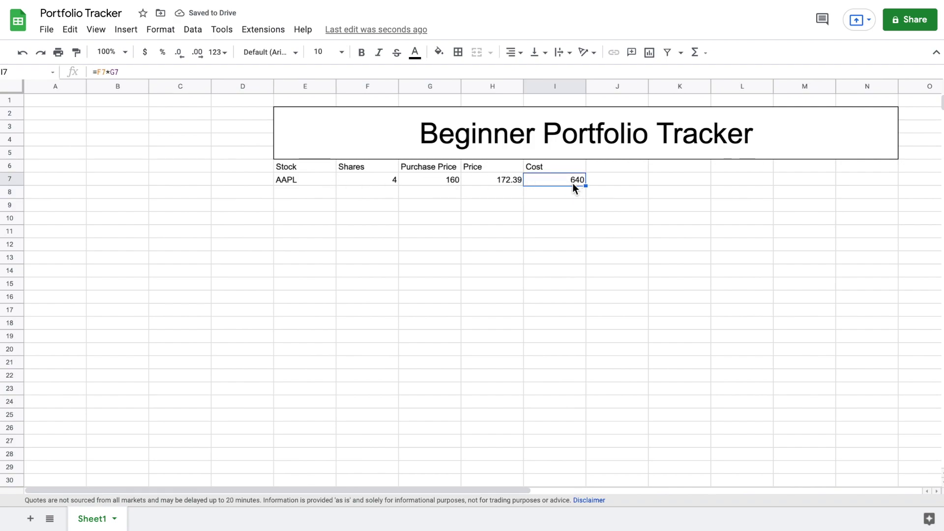
Add the header Market Value in J6 and calculate shares times current price in J7 with =F7*H7
{"action": "left_click", "coordinate": [612, 167]}
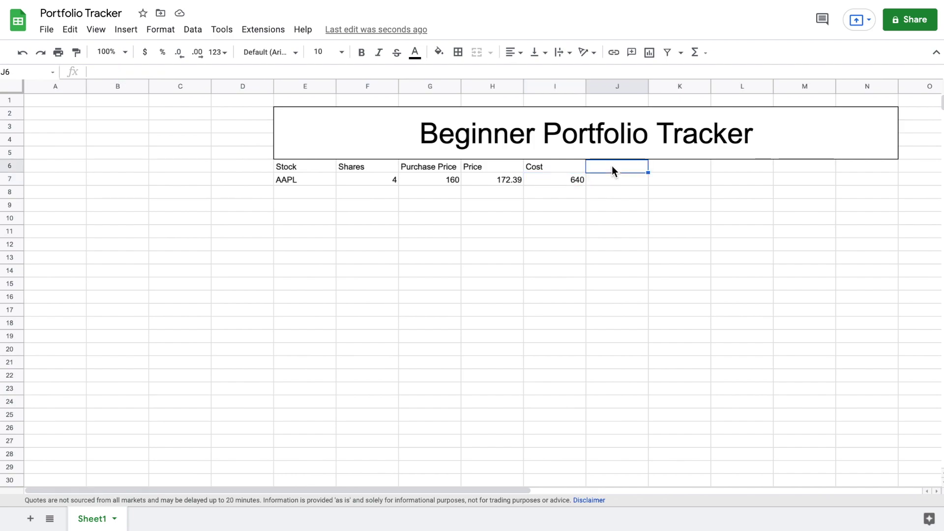
{"action": "type", "text": "Market Value"}
{"action": "key", "text": "Return"}
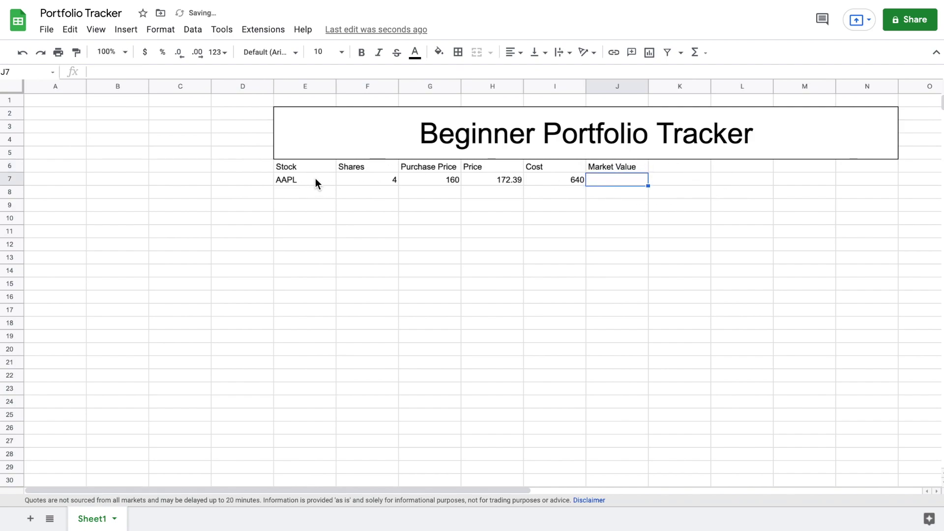
{"action": "type", "text": "="}
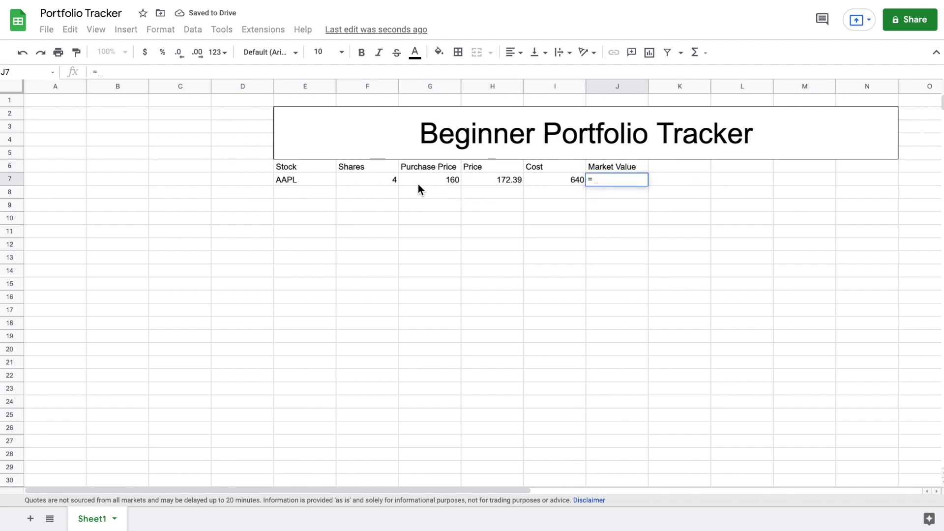
{"action": "left_click", "coordinate": [386, 183]}
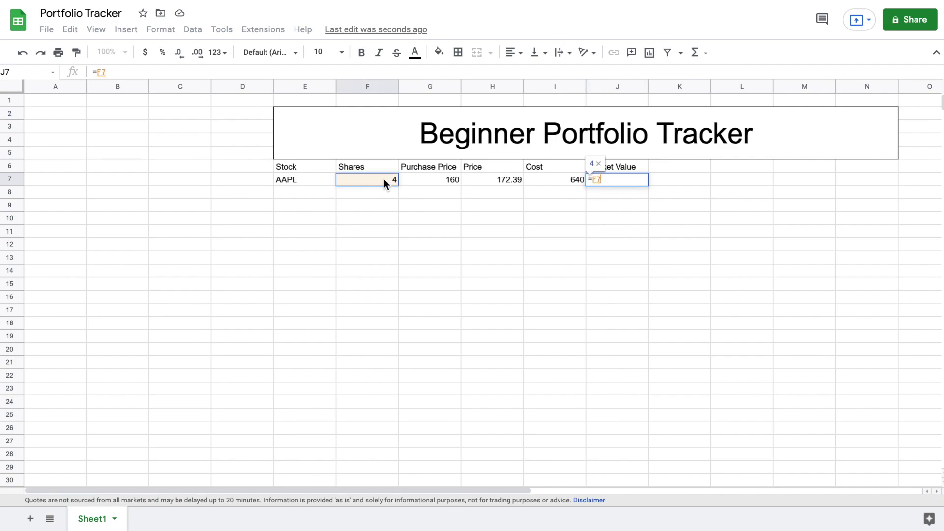
{"action": "type", "text": "*"}
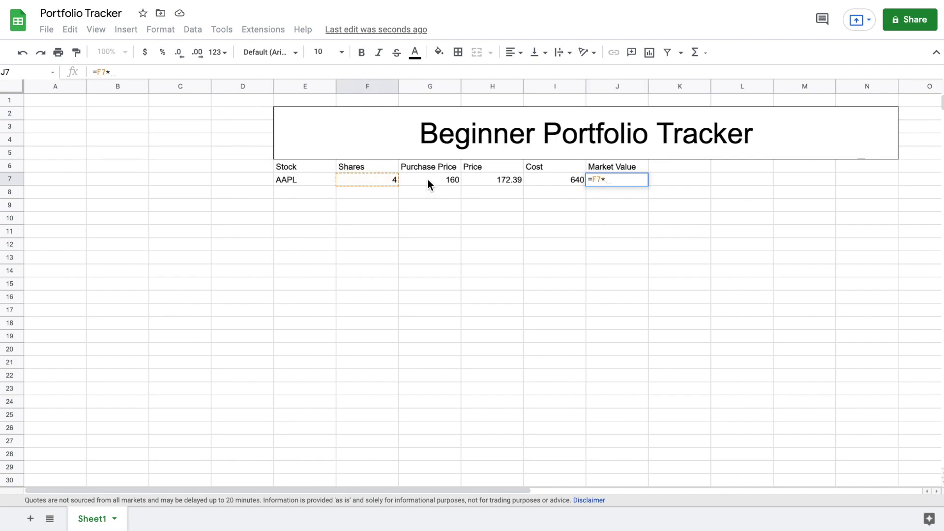
{"action": "left_click", "coordinate": [503, 181]}
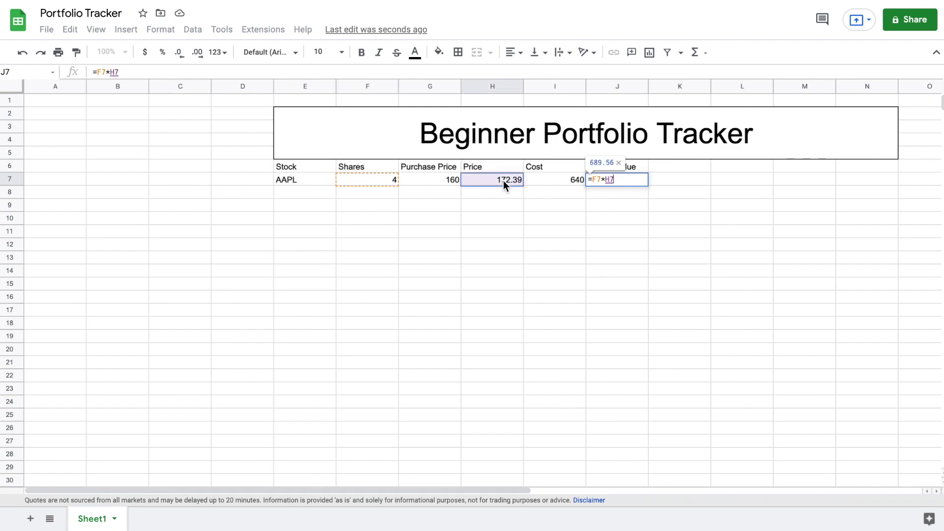
{"action": "key", "text": "Return"}
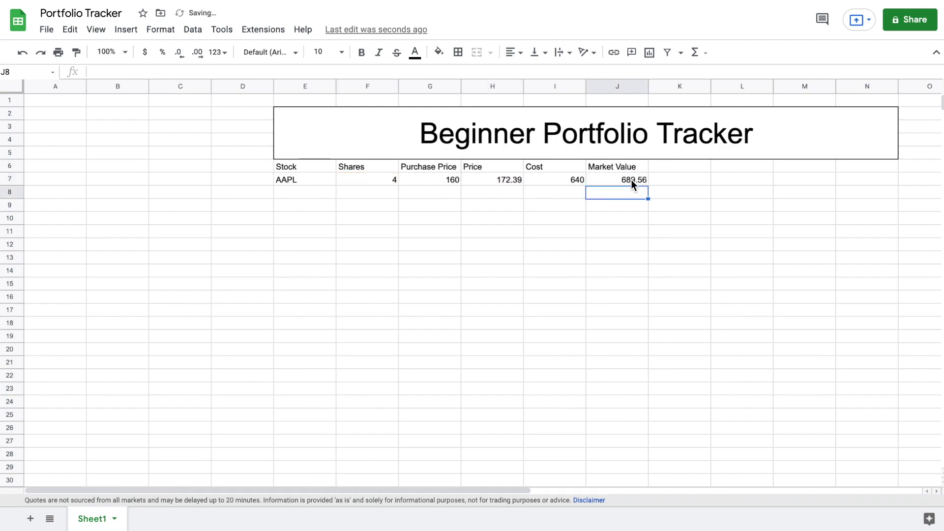
{"action": "left_click", "coordinate": [575, 180]}
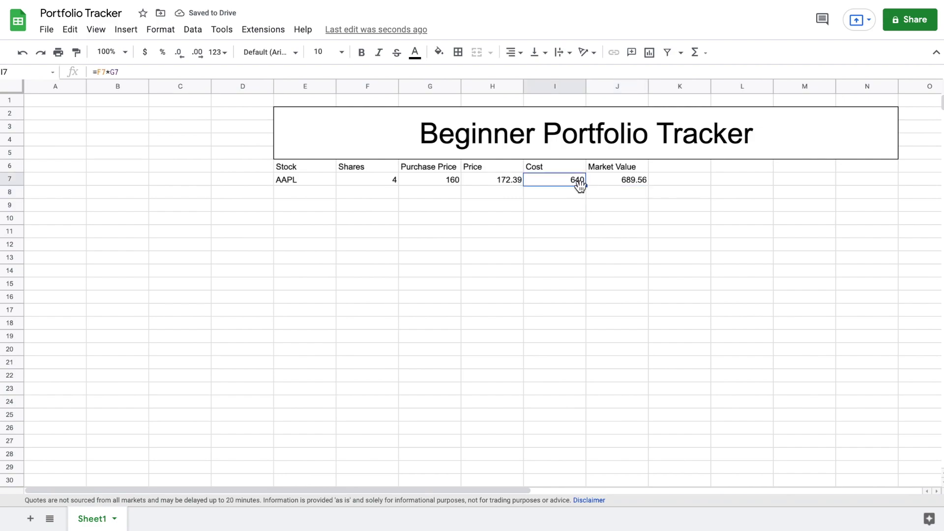
{"action": "left_click", "coordinate": [631, 182]}
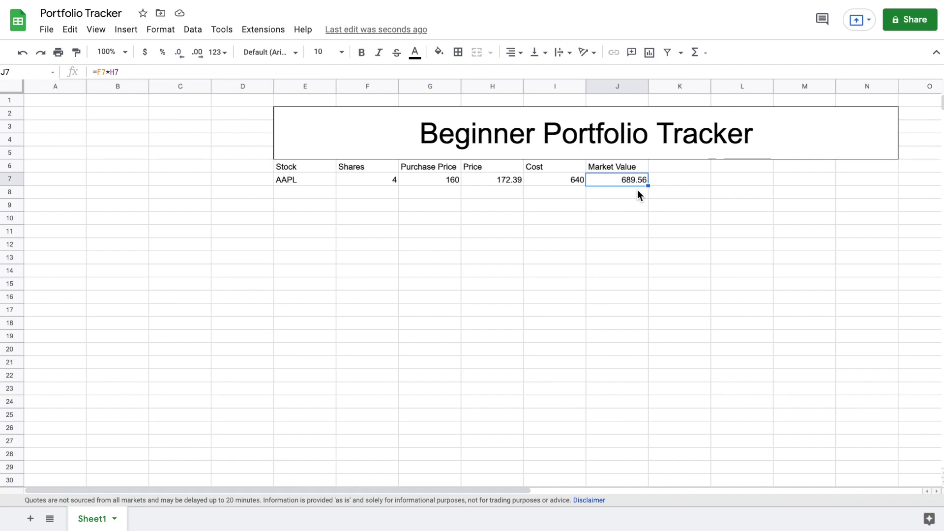
Add the headers Dollar Gain in K6 and Growth in L6
{"action": "left_click", "coordinate": [671, 166]}
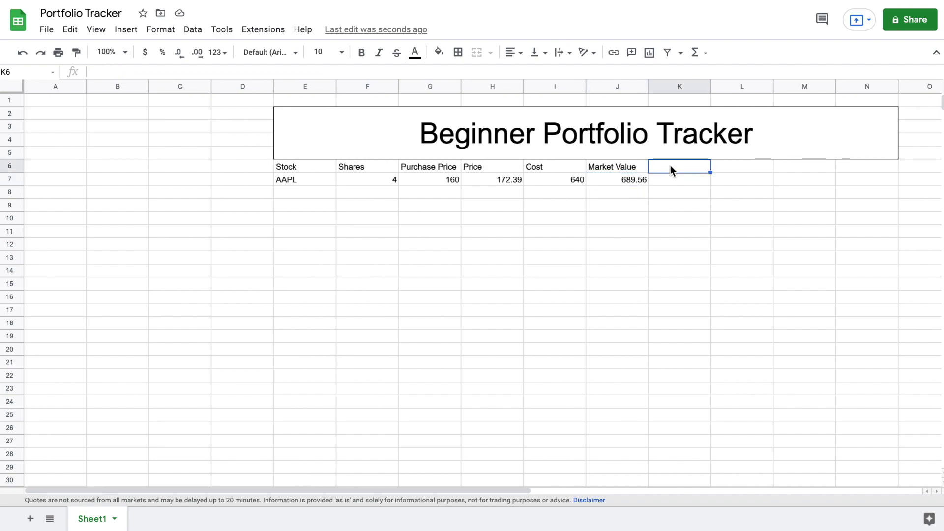
{"action": "type", "text": "Dollar Gain"}
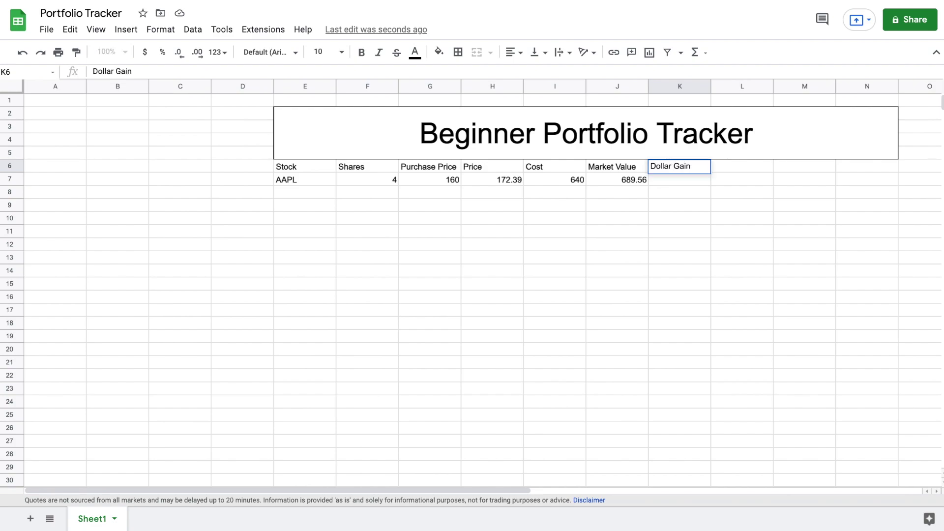
{"action": "key", "text": "Tab"}
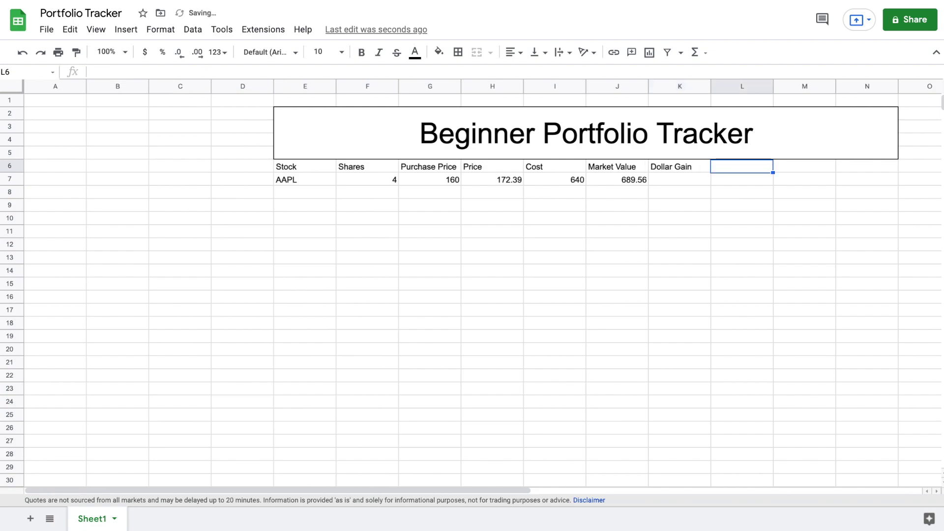
{"action": "type", "text": "Growth"}
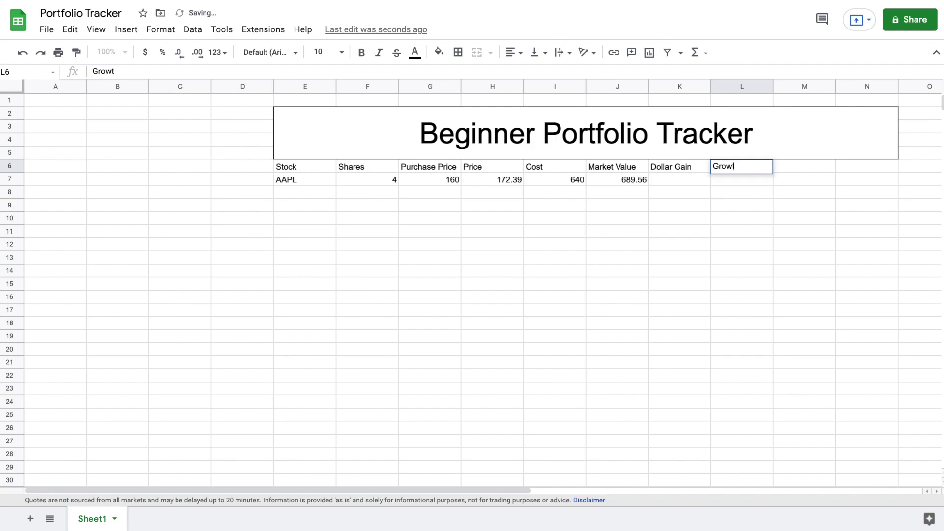
{"action": "key", "text": "Return"}
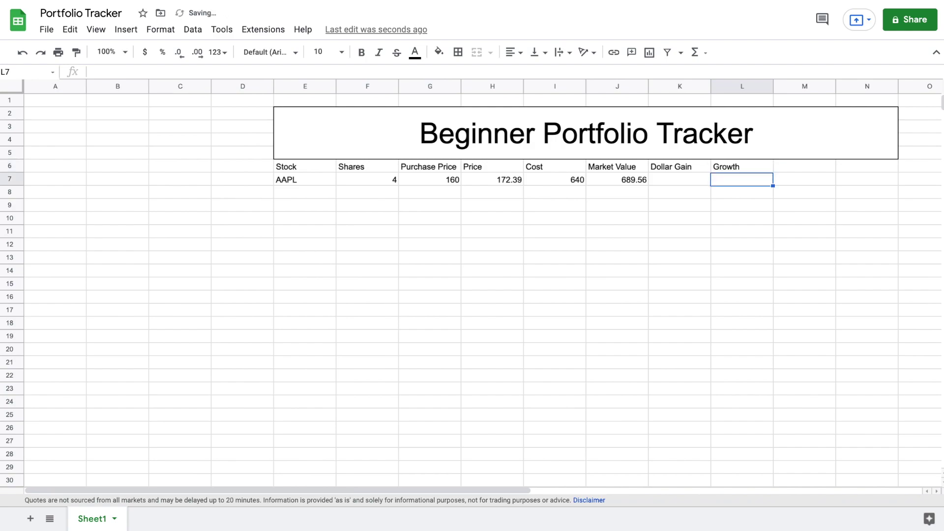
Calculate the dollar gain in K7 as market value minus cost with =J7-I7
{"action": "left_click", "coordinate": [681, 182]}
{"action": "type", "text": "="}
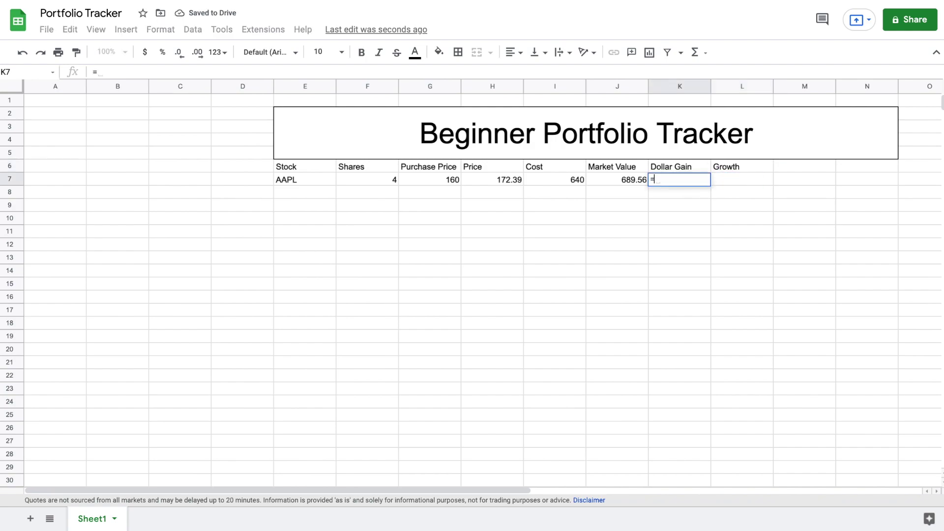
{"action": "left_click", "coordinate": [621, 181]}
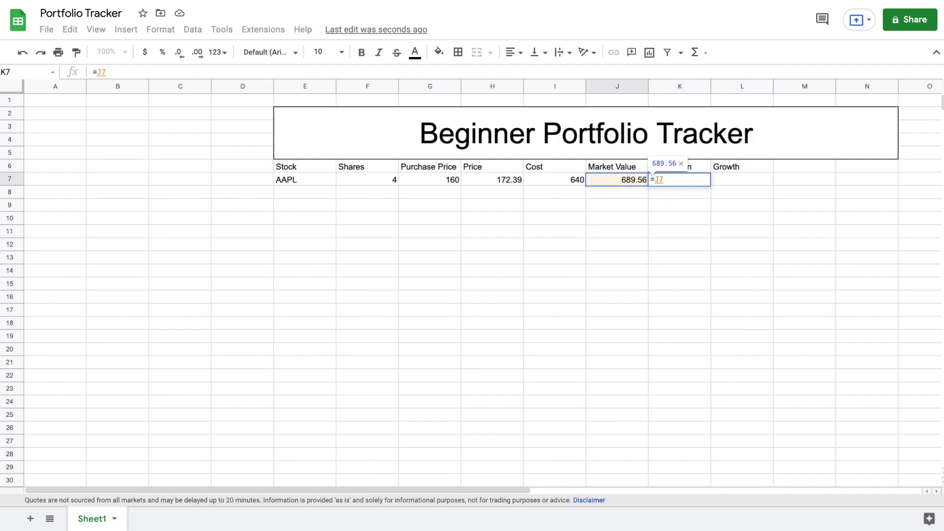
{"action": "type", "text": "-"}
{"action": "left_click", "coordinate": [562, 179]}
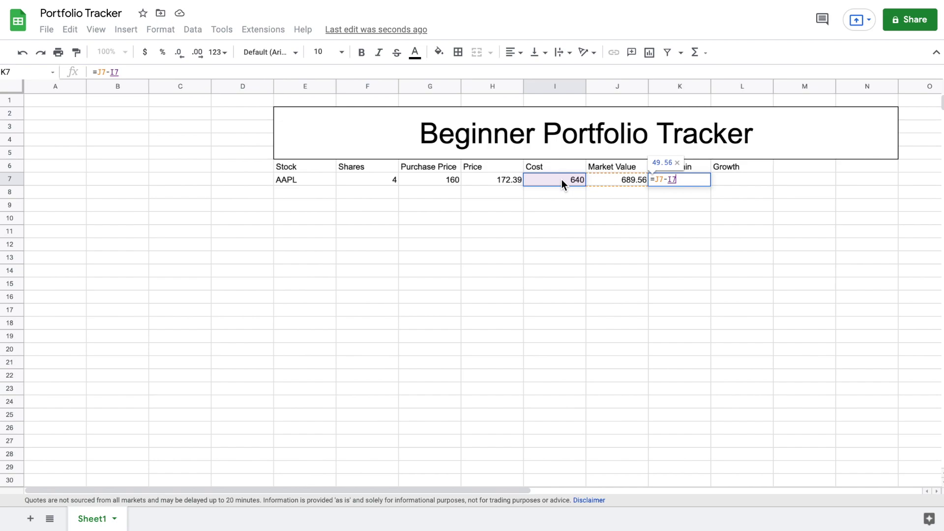
{"action": "key", "text": "Return"}
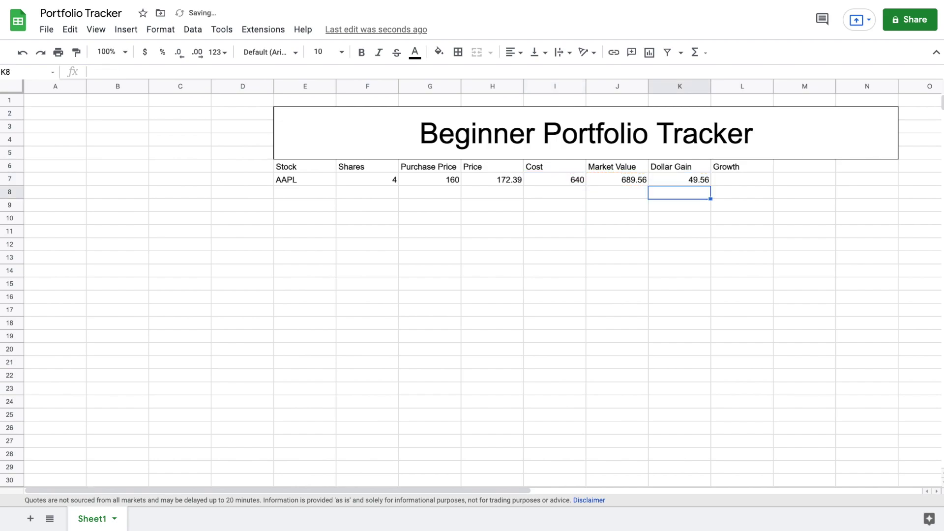
{"action": "left_click", "coordinate": [698, 184]}
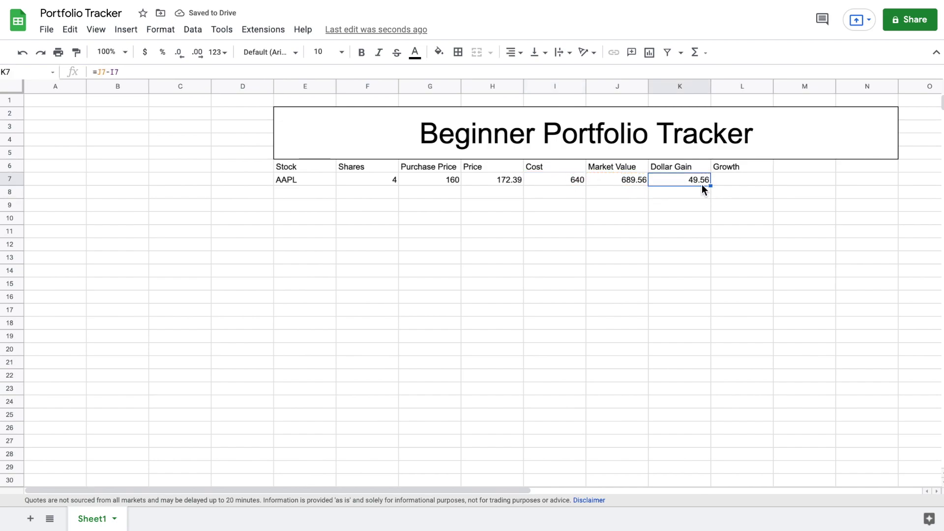
Calculate growth in L7 as dollar gain divided by cost with =K7/I7, and format the cell as a percentage
{"action": "left_click", "coordinate": [739, 180]}
{"action": "type", "text": "="}
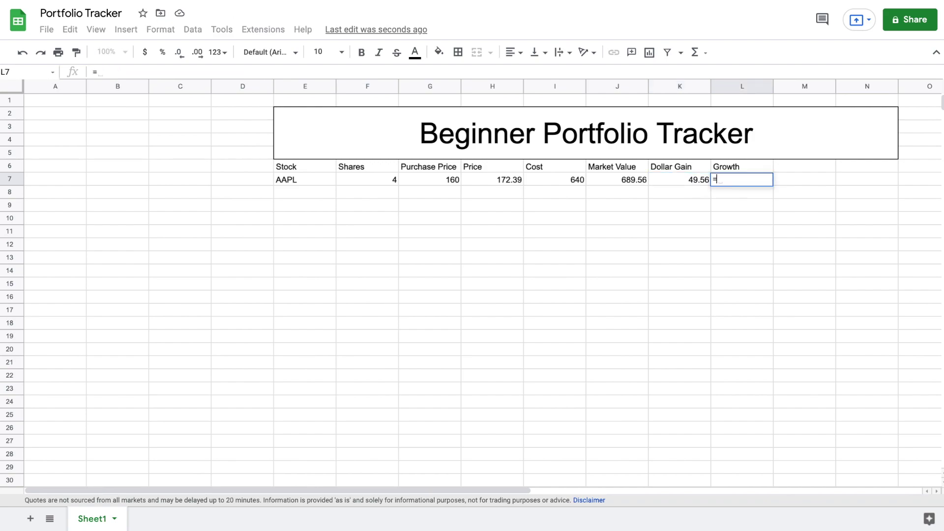
{"action": "left_click", "coordinate": [684, 180]}
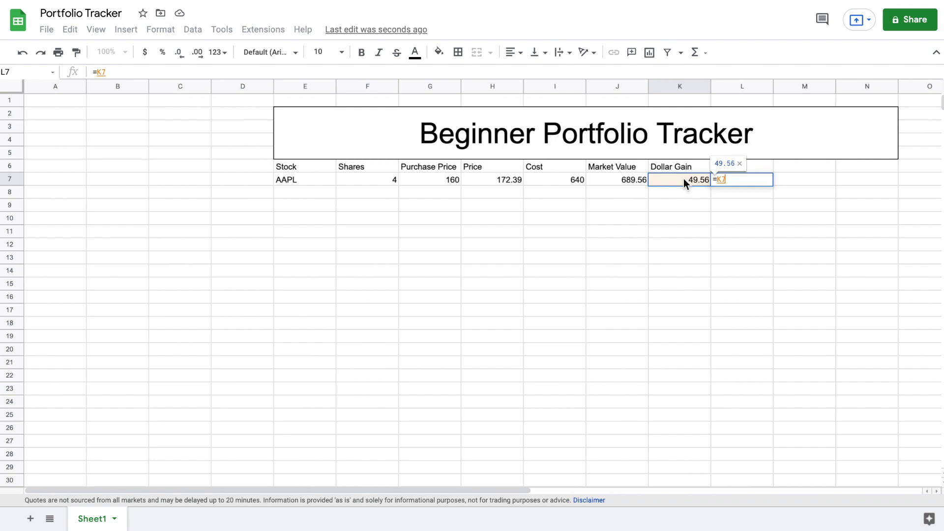
{"action": "type", "text": "/"}
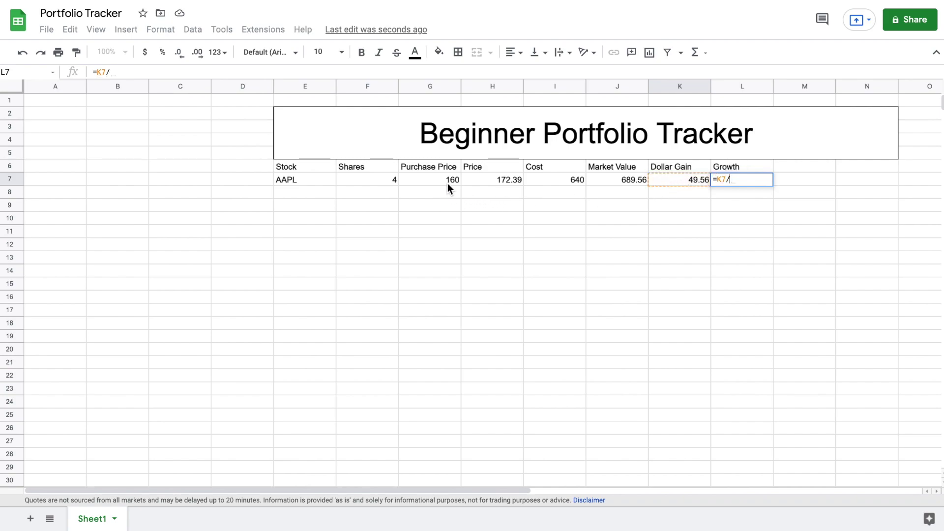
{"action": "left_click", "coordinate": [564, 179]}
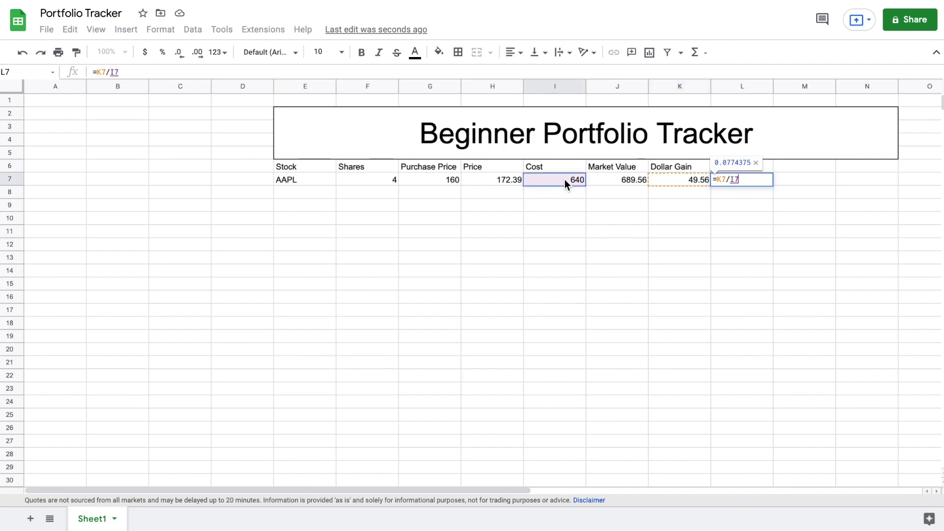
{"action": "key", "text": "Return"}
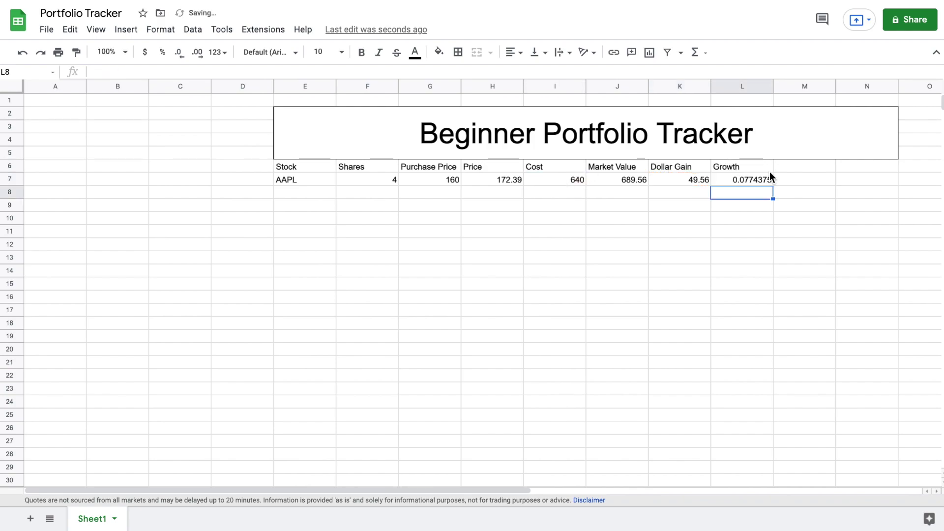
{"action": "left_click", "coordinate": [728, 180]}
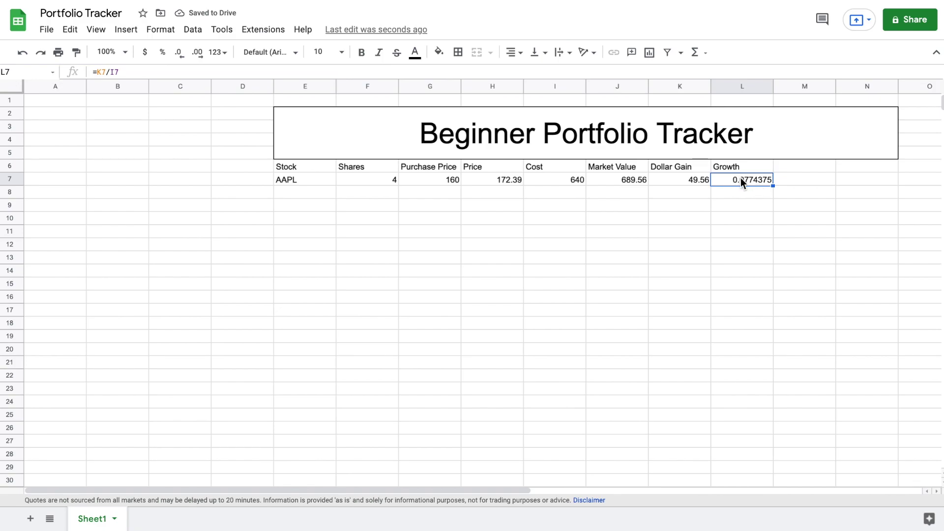
{"action": "left_click", "coordinate": [163, 52]}
Add the header EPS in M6, next to Growth
{"action": "left_click", "coordinate": [800, 166]}
{"action": "type", "text": "EFS"}
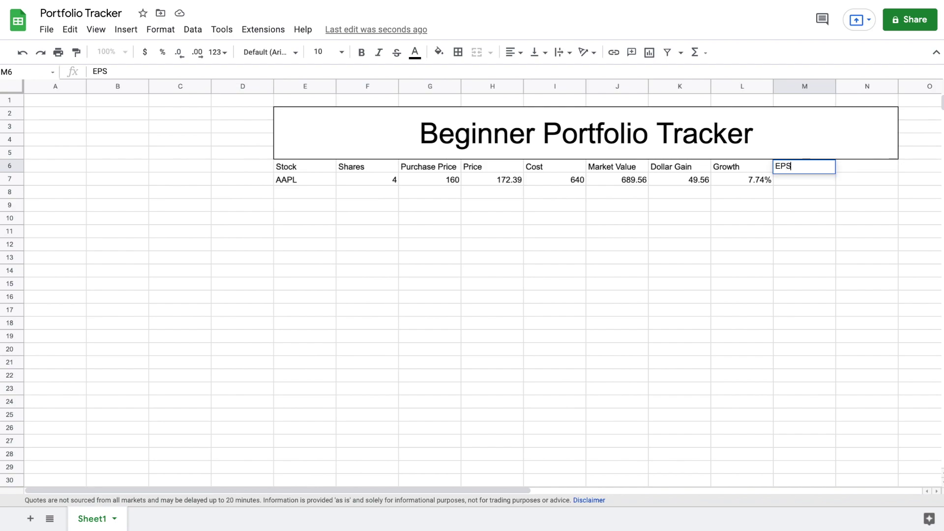
{"action": "key", "text": "Return"}
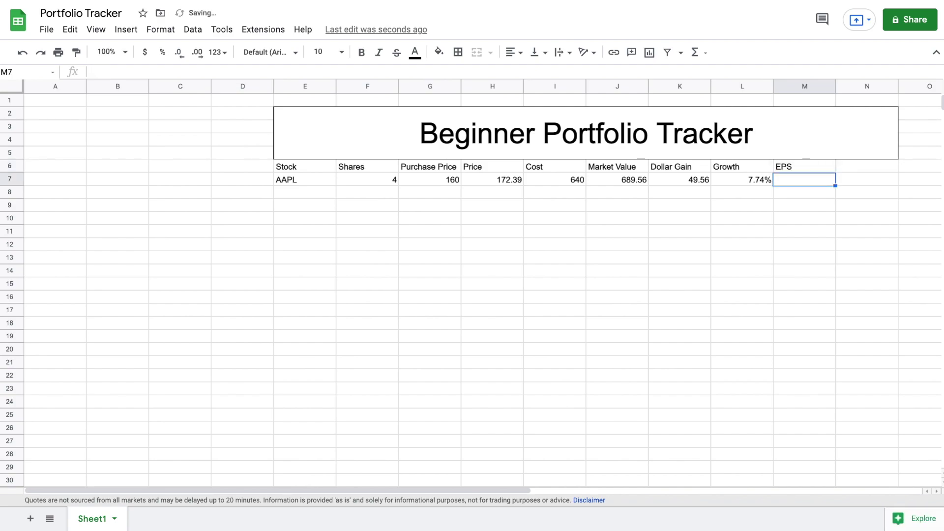
{"action": "left_click", "coordinate": [811, 167]}
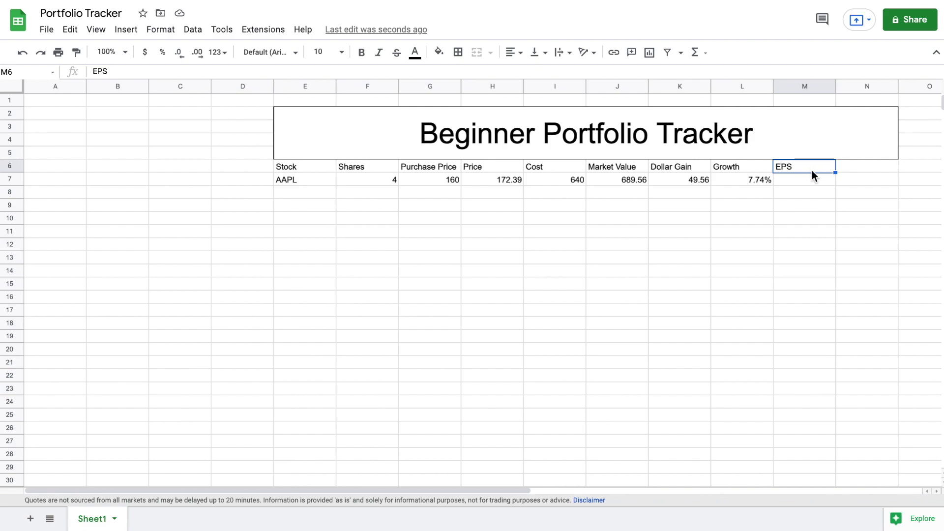
Fetch the stock's earnings per share in M7 with the formula =GOOGLEFINANCE(E7,"eps")
{"action": "left_click", "coordinate": [806, 179]}
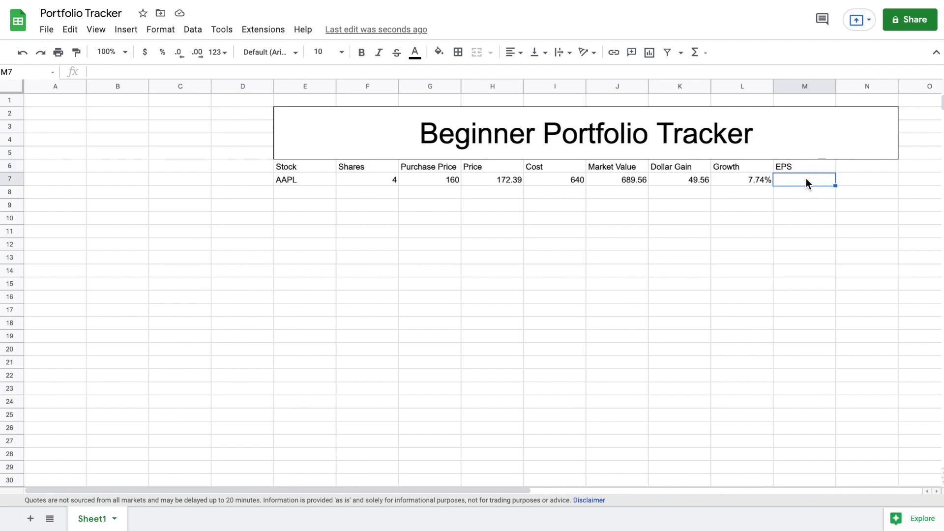
{"action": "type", "text": "="}
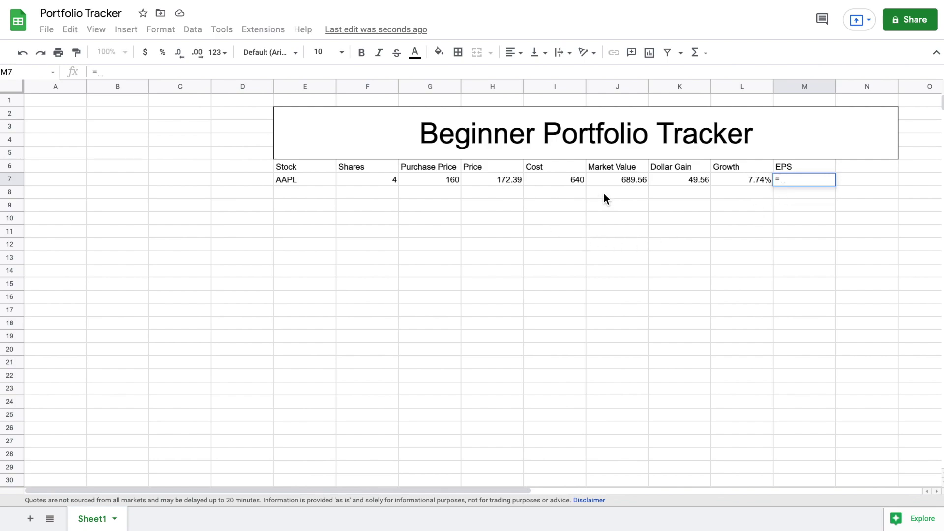
{"action": "type", "text": "g"}
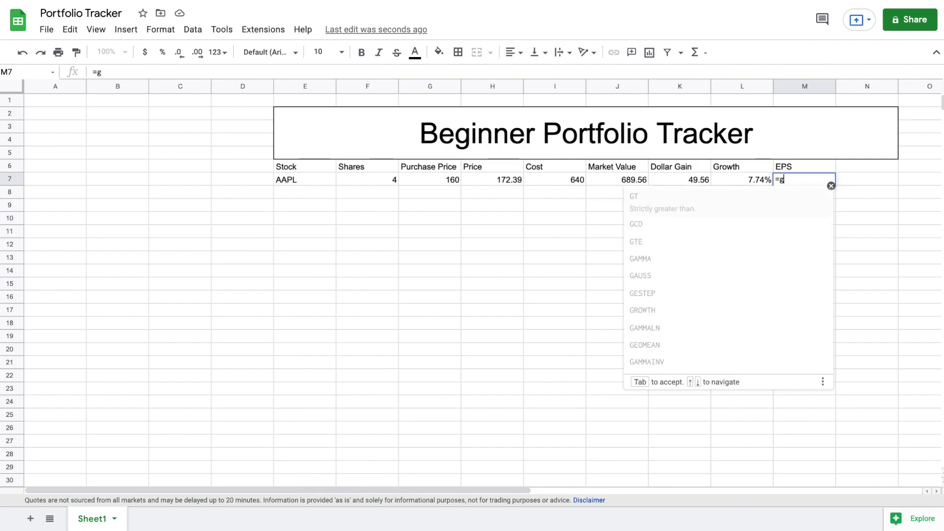
{"action": "type", "text": "oo"}
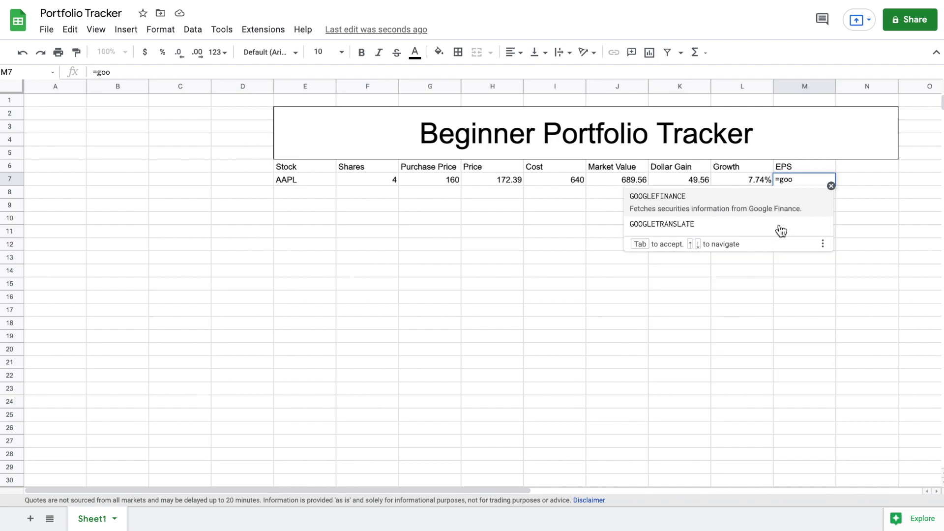
{"action": "left_click", "coordinate": [726, 203]}
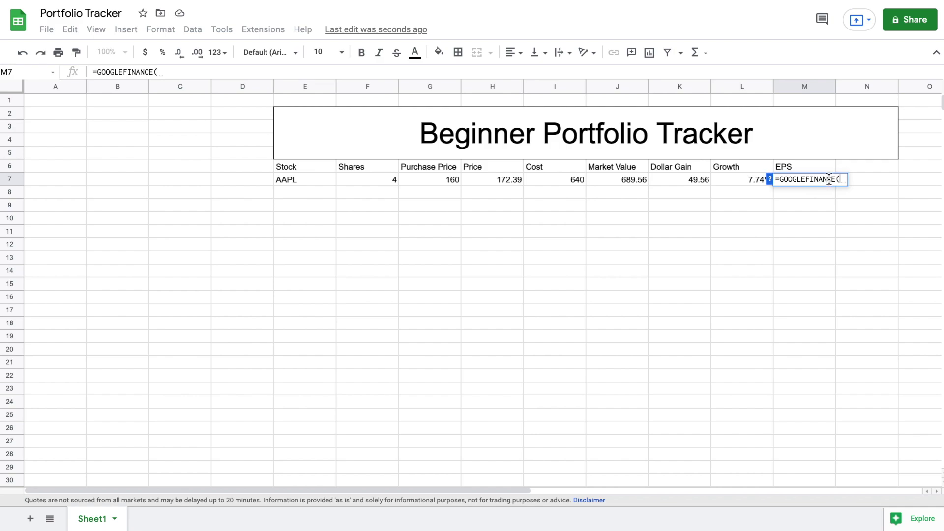
{"action": "left_click", "coordinate": [299, 179]}
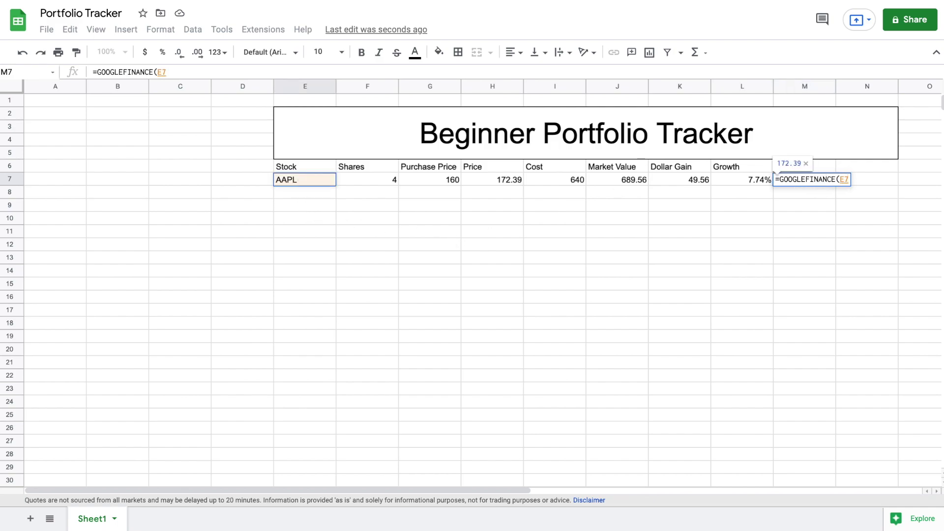
{"action": "type", "text": ",\""}
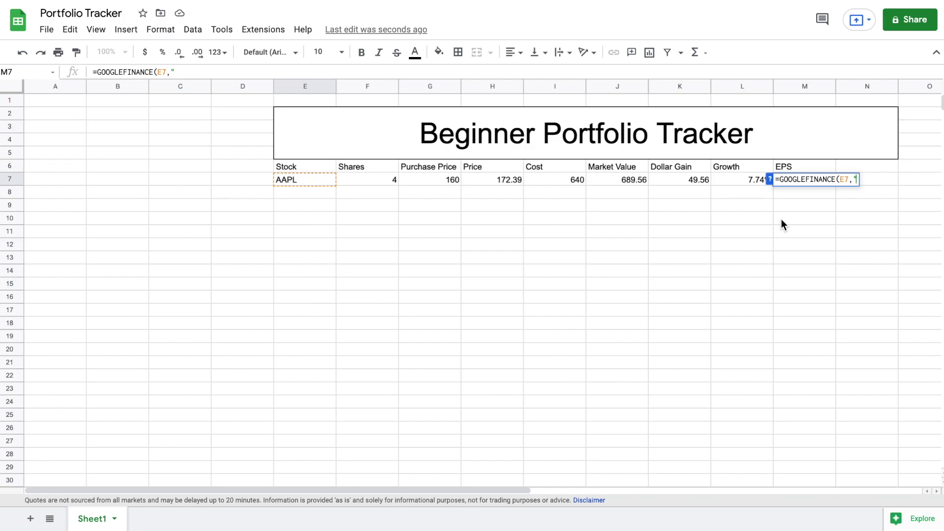
{"action": "type", "text": "eps\")"}
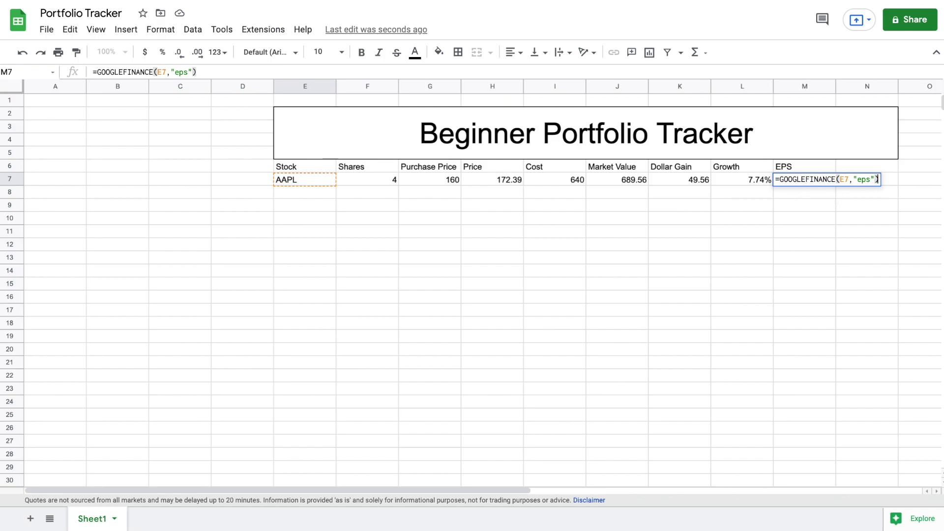
{"action": "key", "text": "Return"}
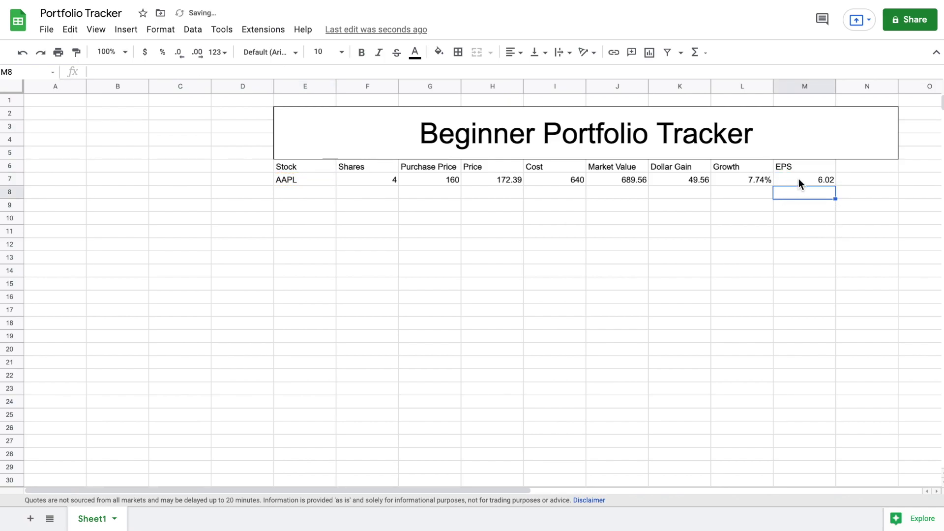
{"action": "left_click", "coordinate": [799, 182]}
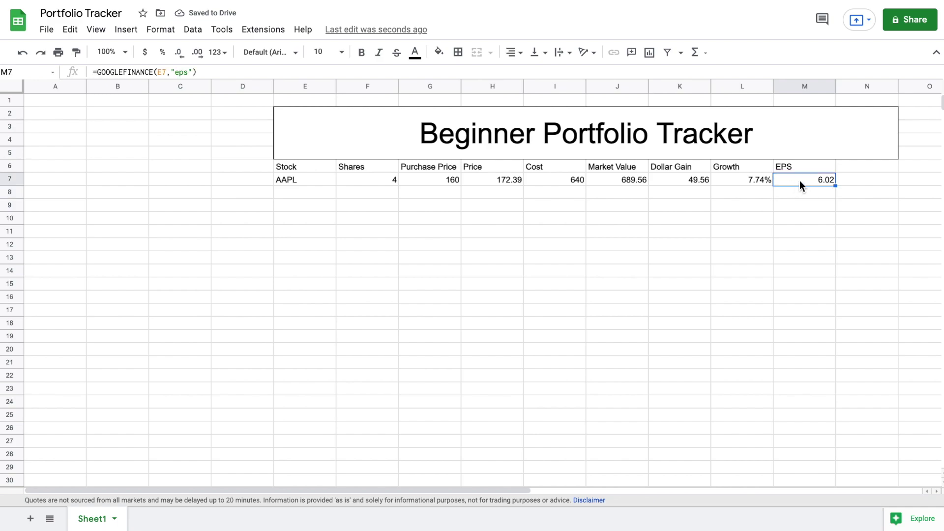
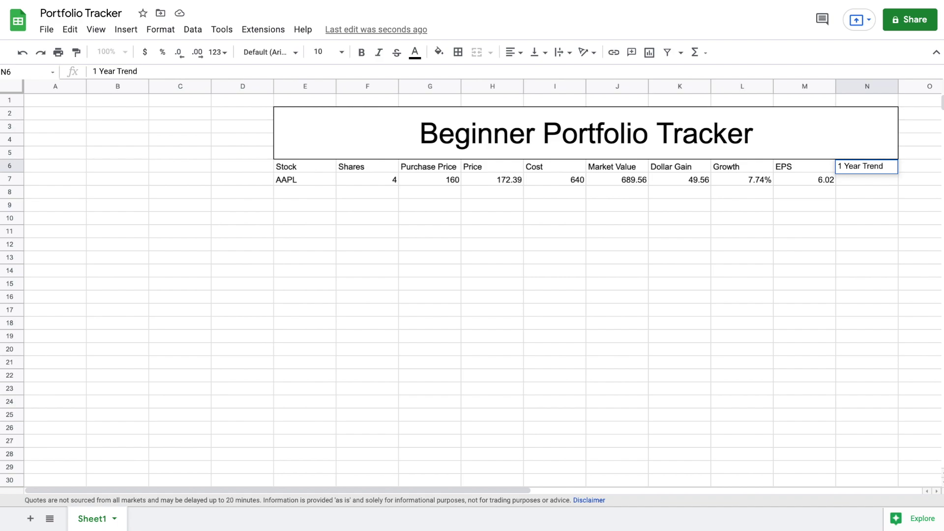
Add the header 1 Year Trend in N6 and enter the trend formula =SPARKLINE(GOOGLEFINANCE(E7,"price",today()-364,today())) in N7
{"action": "key", "text": "Return"}
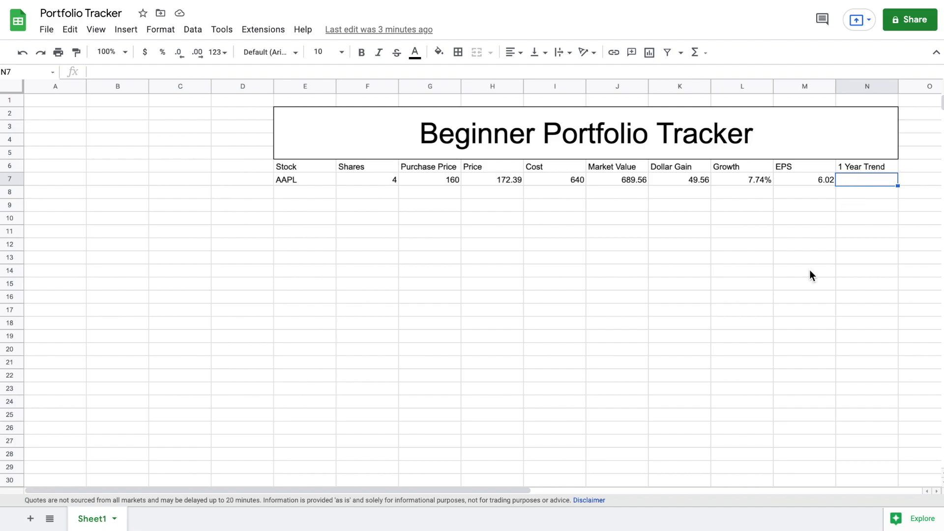
{"action": "type", "text": "="}
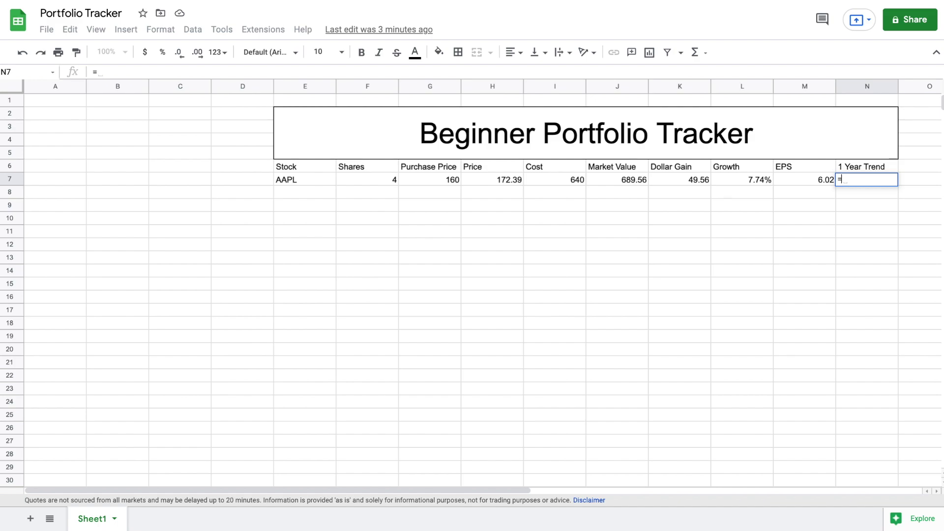
{"action": "type", "text": "sparkline"}
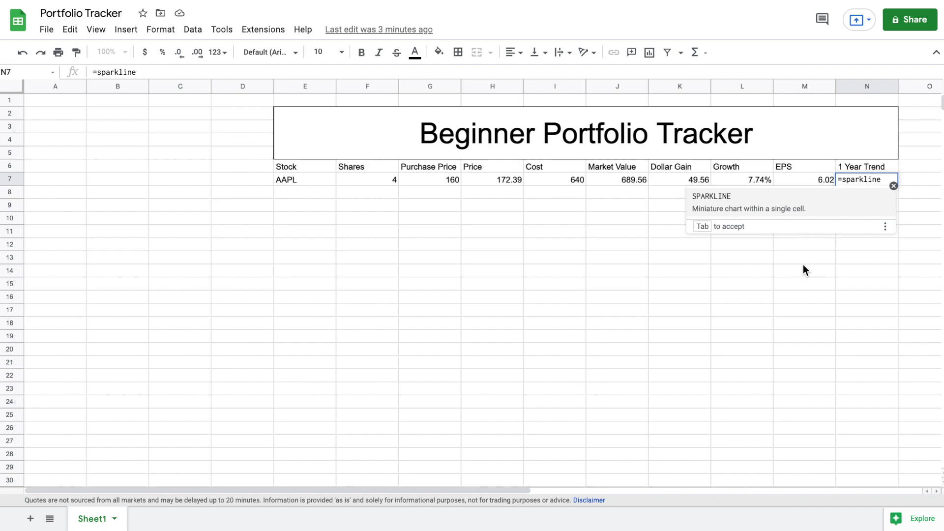
{"action": "left_click", "coordinate": [762, 210]}
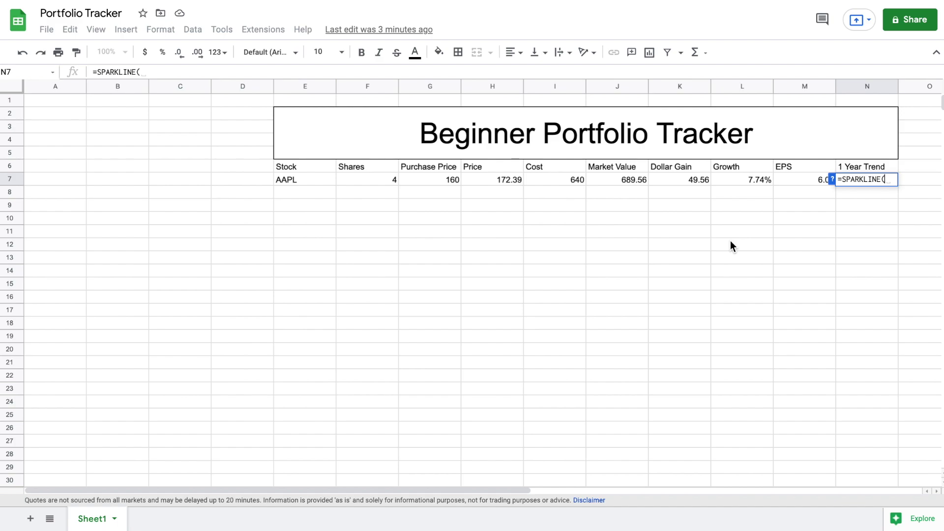
{"action": "type", "text": "go"}
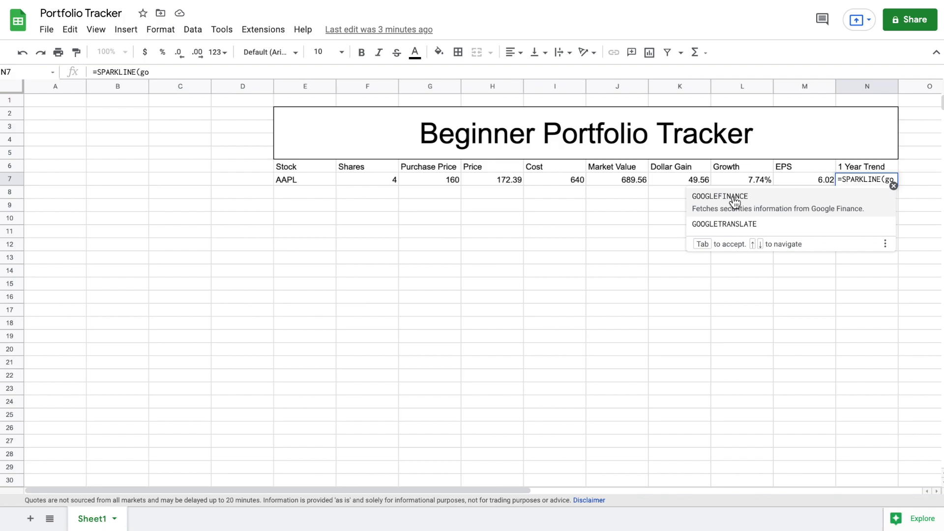
{"action": "left_click", "coordinate": [732, 197]}
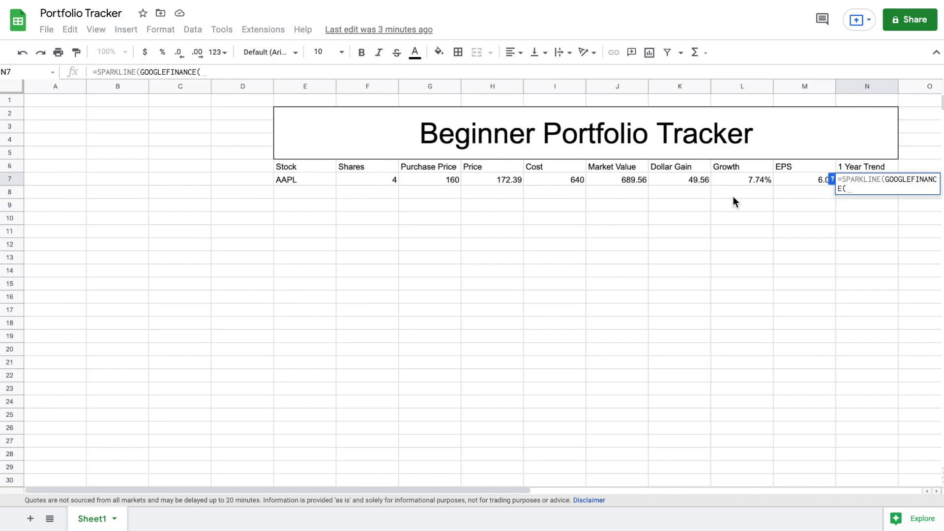
{"action": "left_click", "coordinate": [291, 179]}
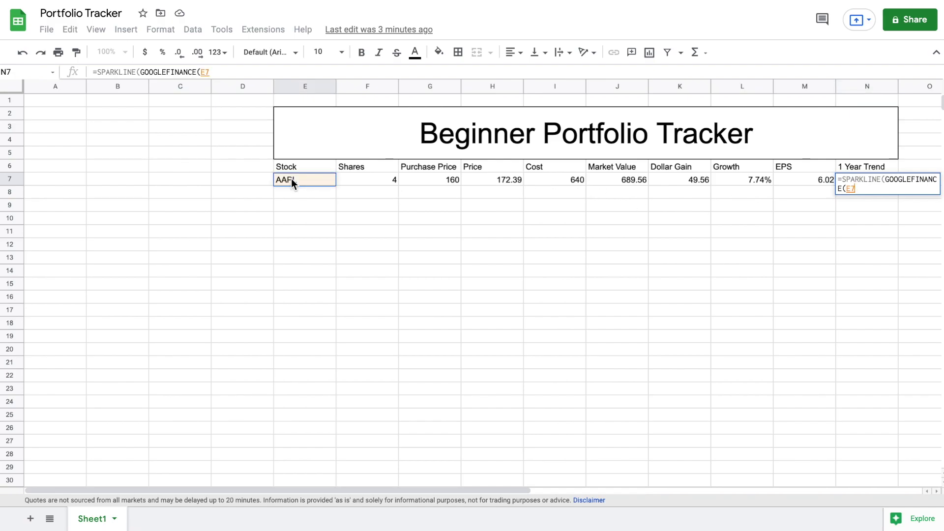
{"action": "type", "text": ",\""}
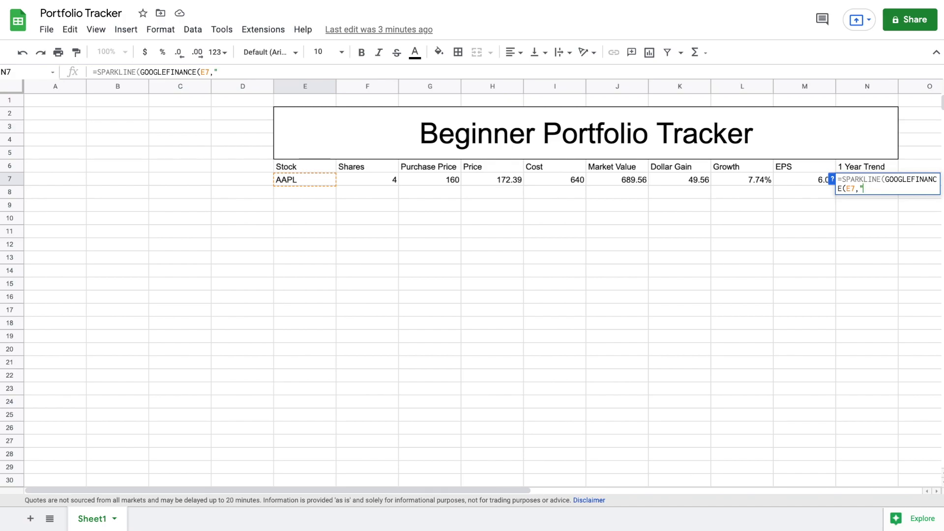
{"action": "type", "text": "price\","}
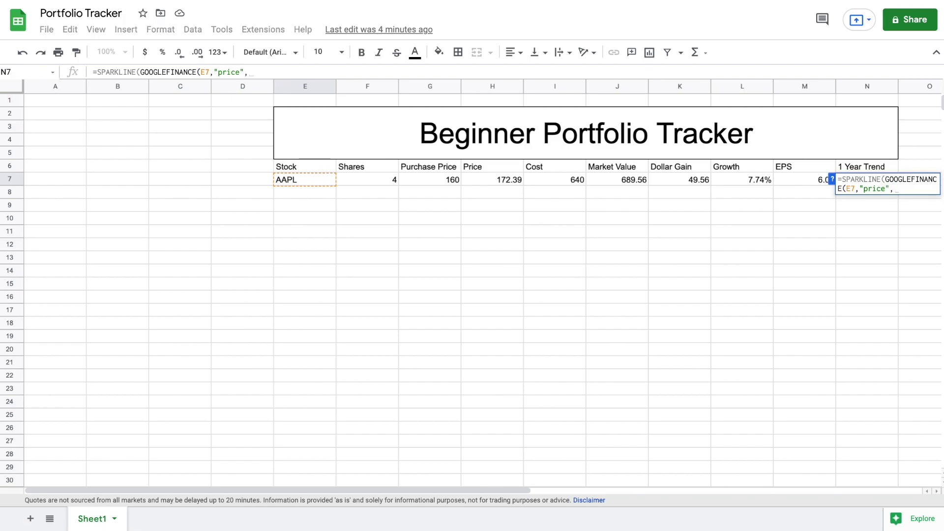
{"action": "type", "text": "today"}
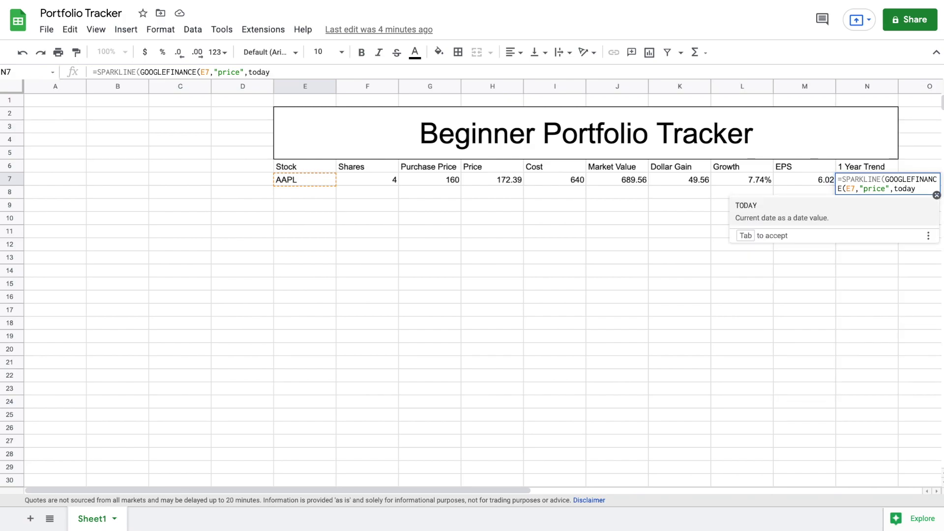
{"action": "type", "text": "()-364"}
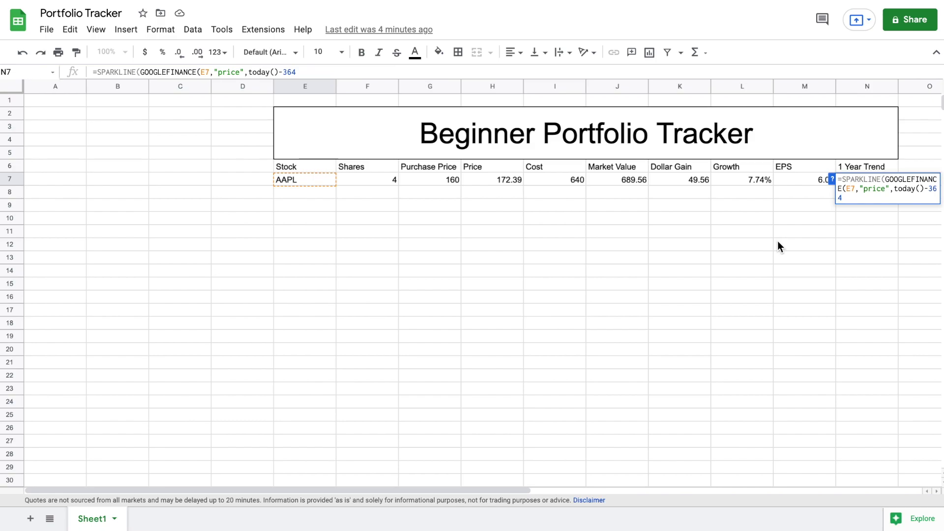
{"action": "type", "text": ",today"}
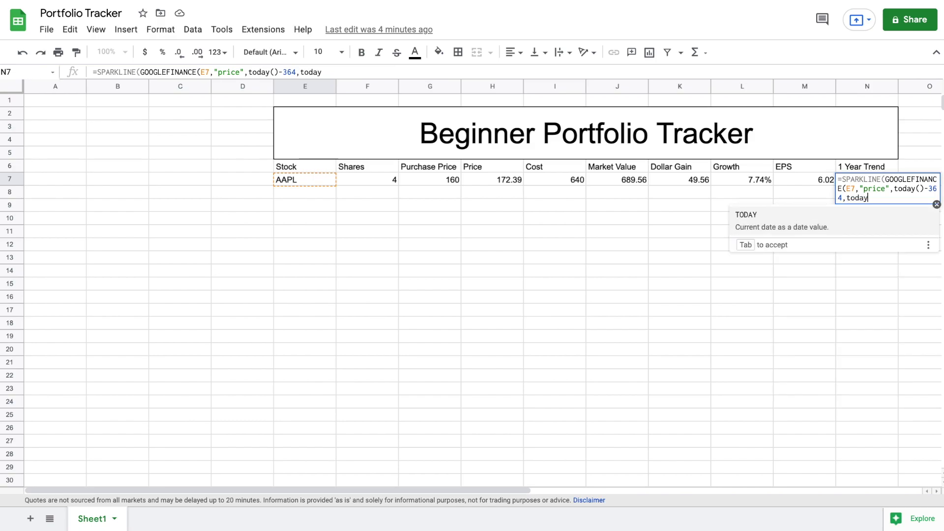
{"action": "type", "text": "()"}
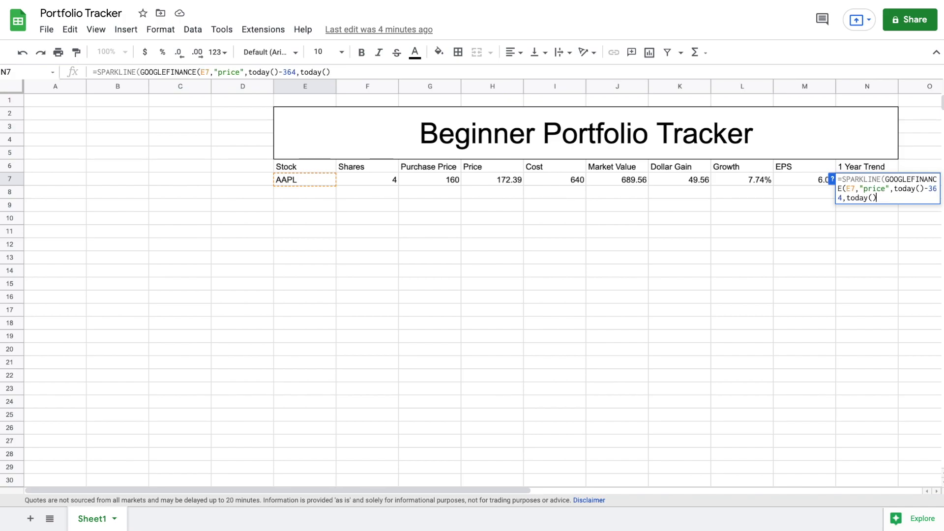
{"action": "type", "text": "))"}
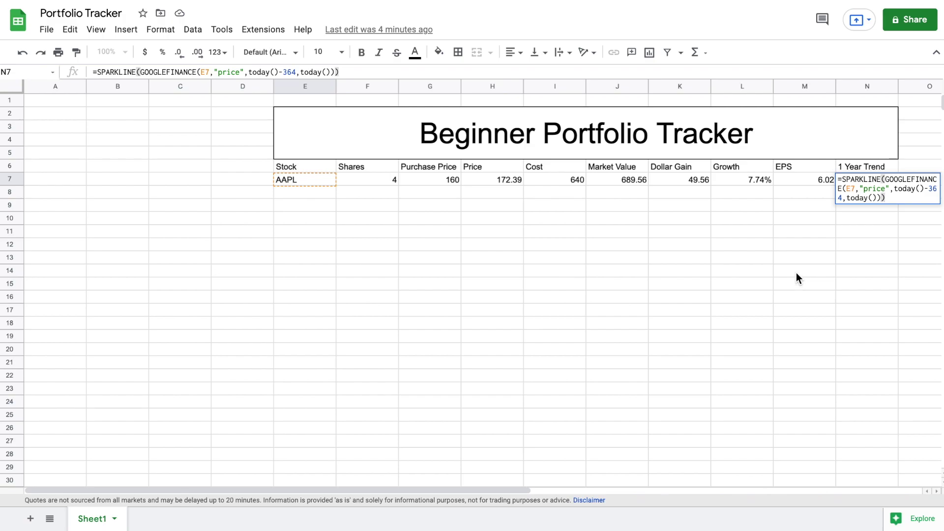
{"action": "key", "text": "Return"}
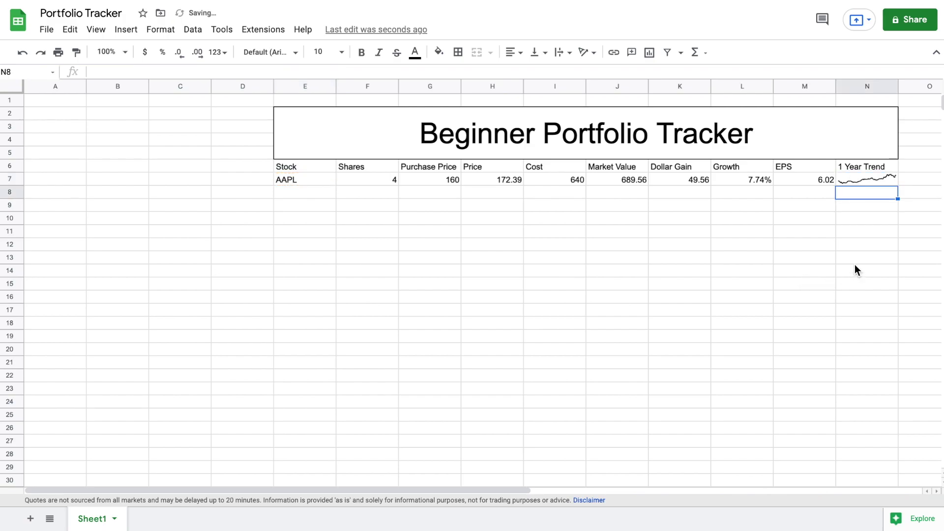
{"action": "left_click", "coordinate": [886, 181]}
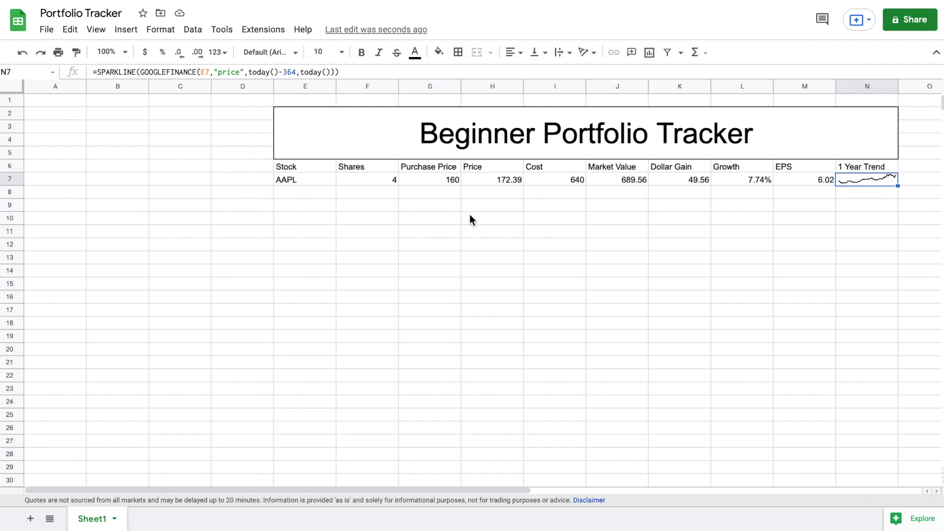
{"action": "left_click", "coordinate": [313, 168]}
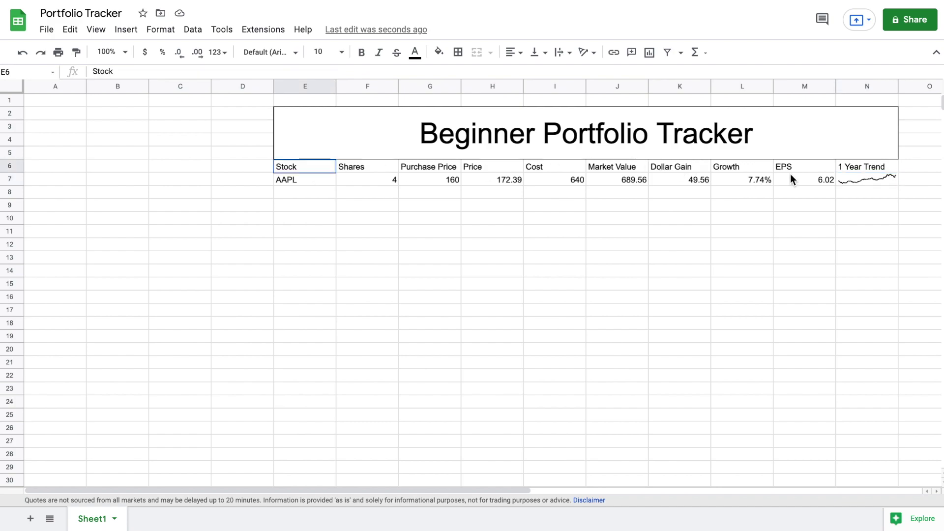
{"action": "left_click", "coordinate": [846, 171], "text": "shift"}
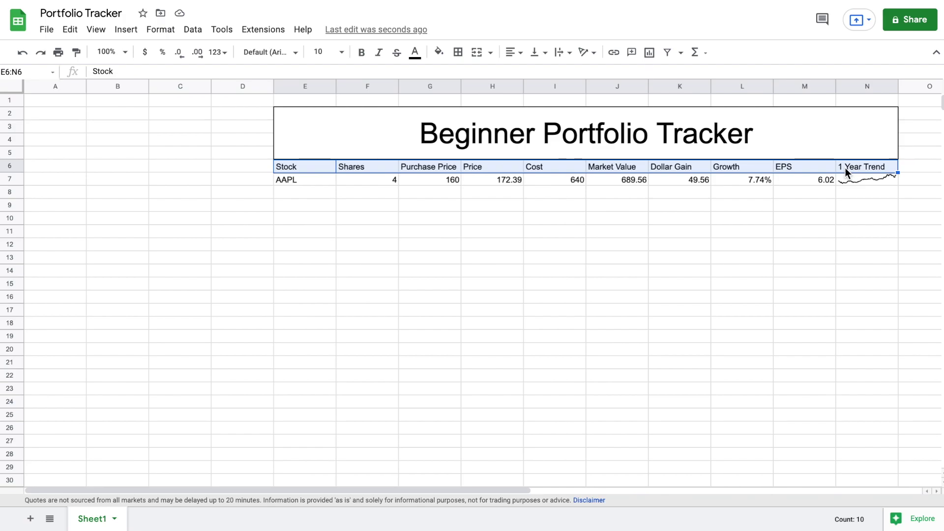
List the tickers KO, MSFT, T and VZ in E8:E11, below AAPL in the Stock column
{"action": "left_click", "coordinate": [317, 194]}
{"action": "type", "text": "KO"}
{"action": "key", "text": "Return"}
{"action": "type", "text": "MSFT"}
{"action": "key", "text": "Return"}
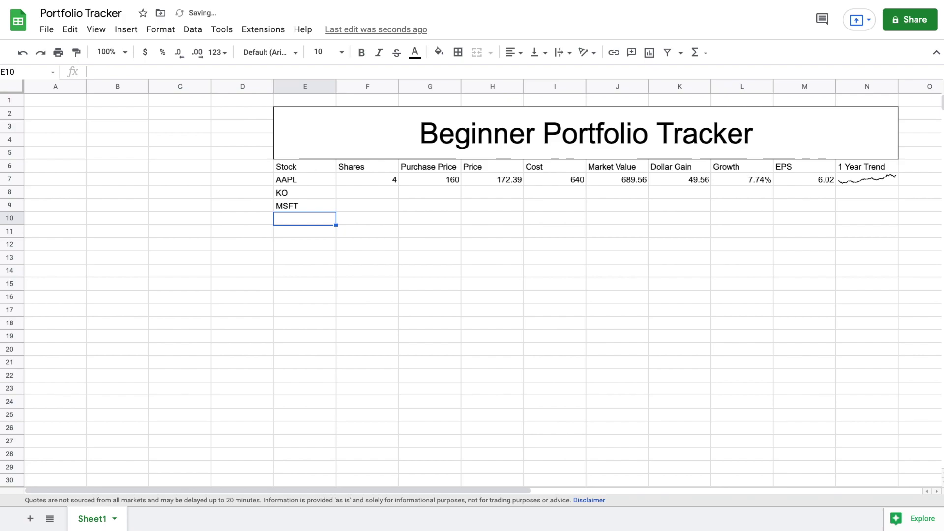
{"action": "type", "text": "T"}
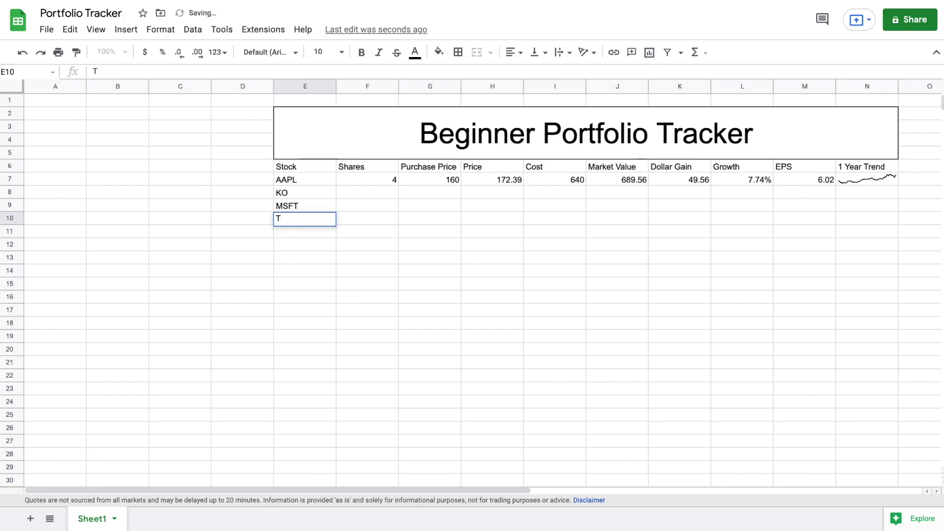
{"action": "key", "text": "Return"}
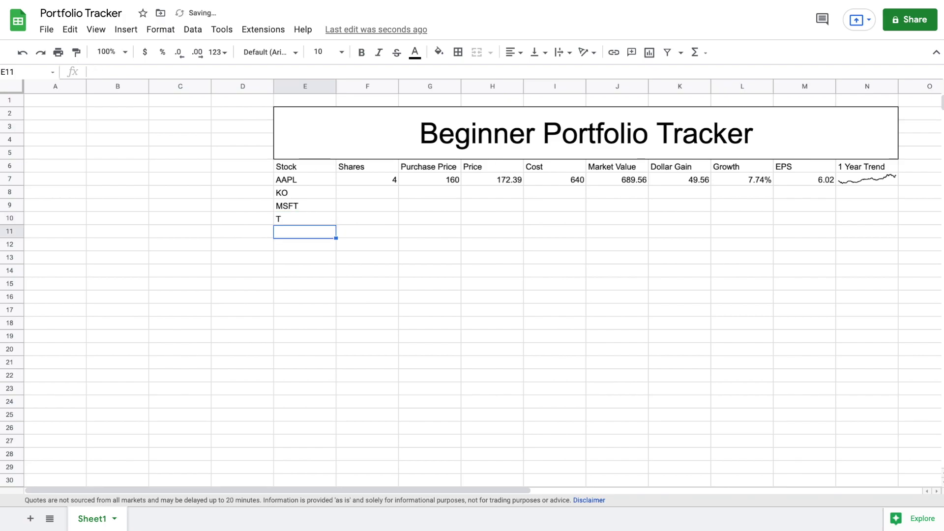
{"action": "type", "text": "VZ"}
{"action": "key", "text": "Up"}
Enter 5 shares at a purchase price of 57 for KO and 2 shares at 300 for MSFT
{"action": "key", "text": "Up"}
{"action": "key", "text": "Up"}
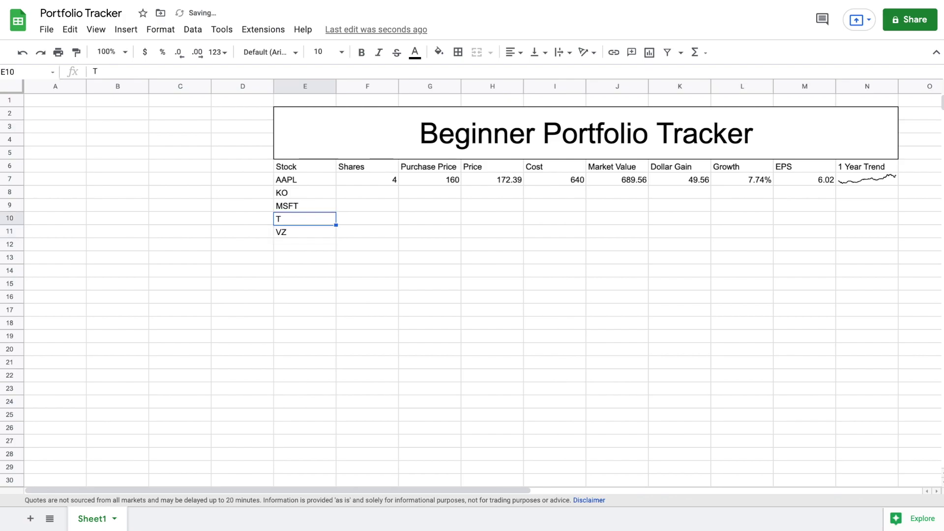
{"action": "key", "text": "Right"}
{"action": "type", "text": "5"}
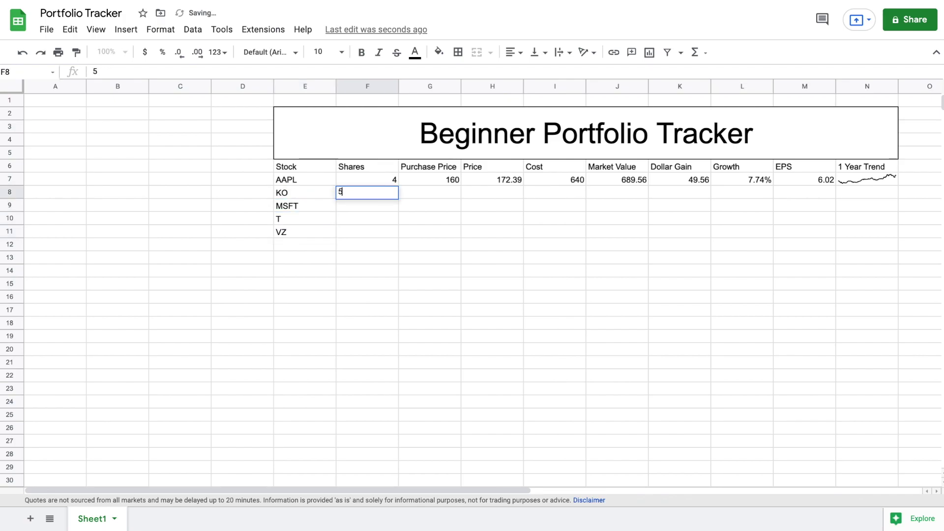
{"action": "key", "text": "Tab"}
{"action": "type", "text": "57"}
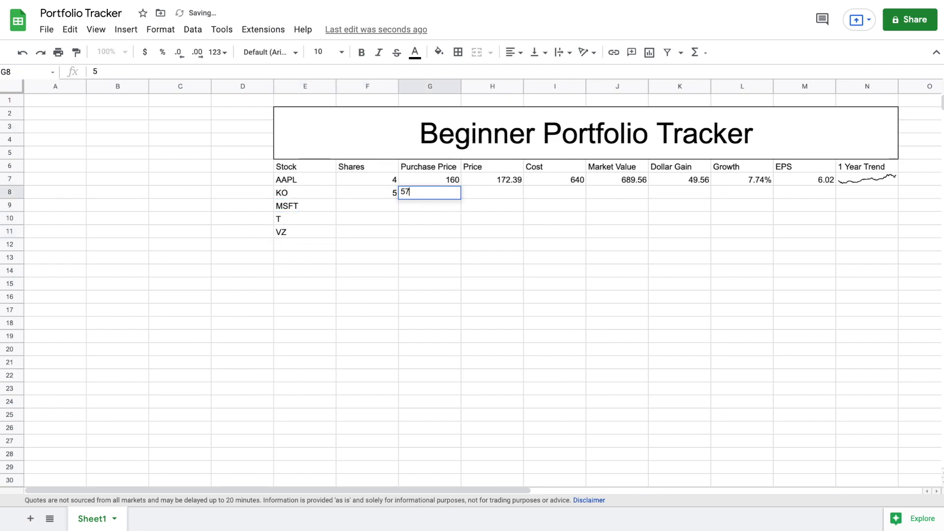
{"action": "key", "text": "Return"}
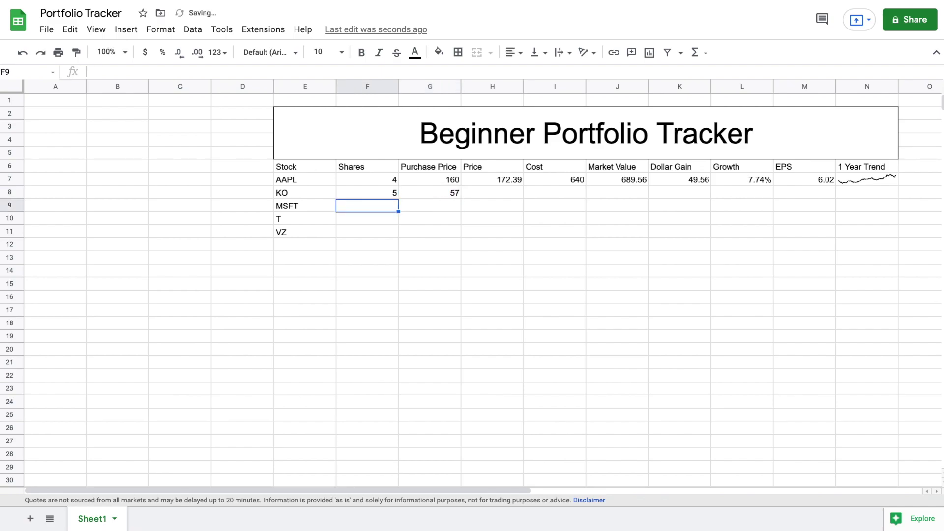
{"action": "type", "text": "2"}
{"action": "key", "text": "Tab"}
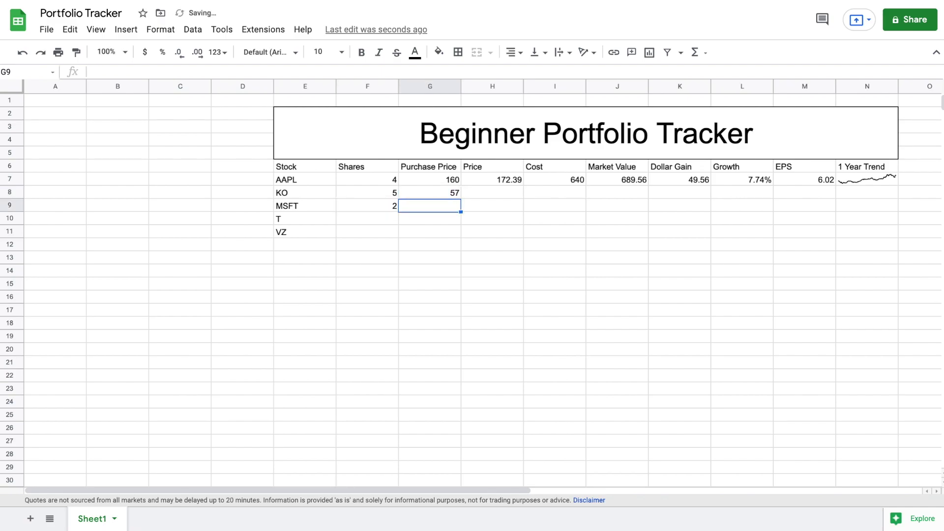
{"action": "type", "text": "300"}
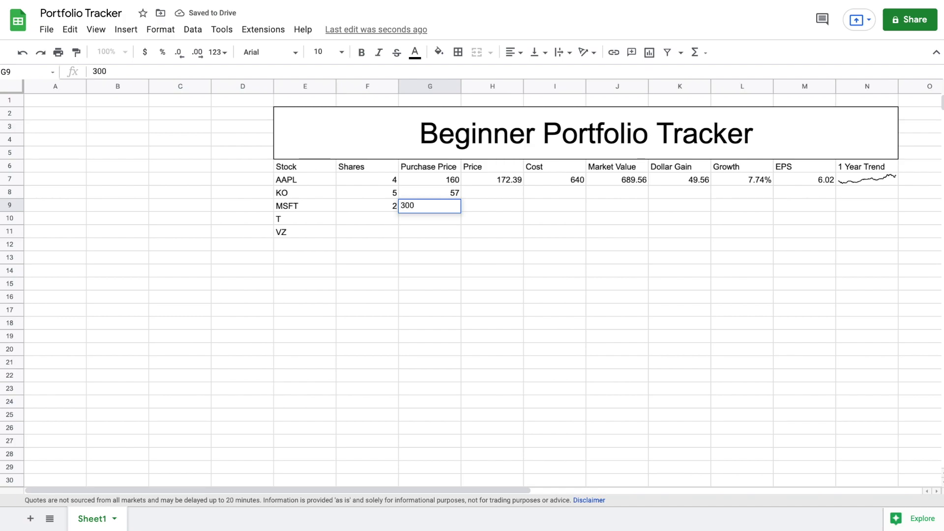
{"action": "key", "text": "Return"}
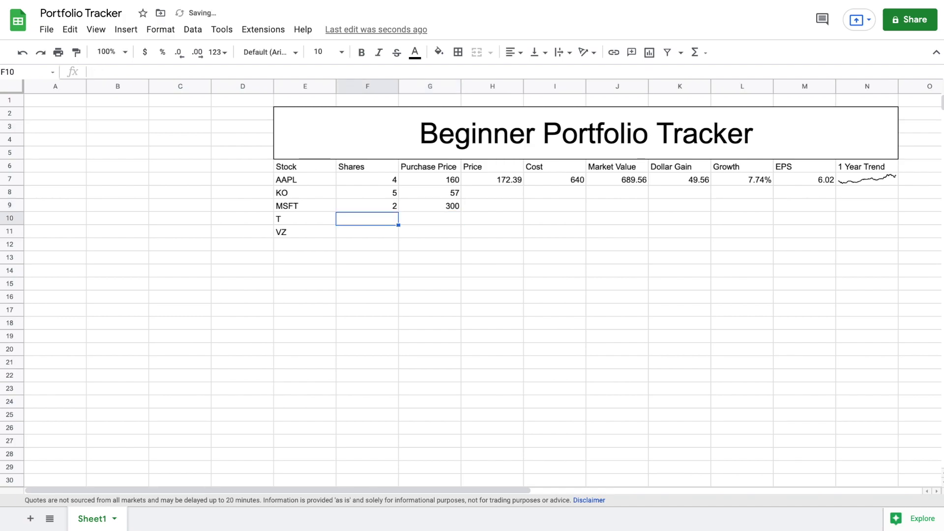
Enter 25 shares at a purchase price of 27 for T and 5 shares at 54 for VZ
{"action": "type", "text": "25"}
{"action": "key", "text": "Tab"}
{"action": "type", "text": "27"}
{"action": "key", "text": "Return"}
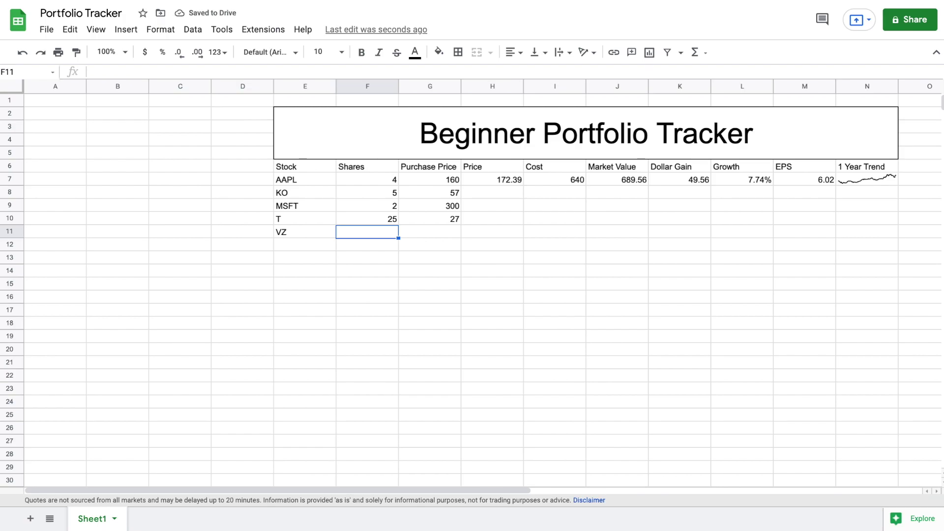
{"action": "type", "text": "5"}
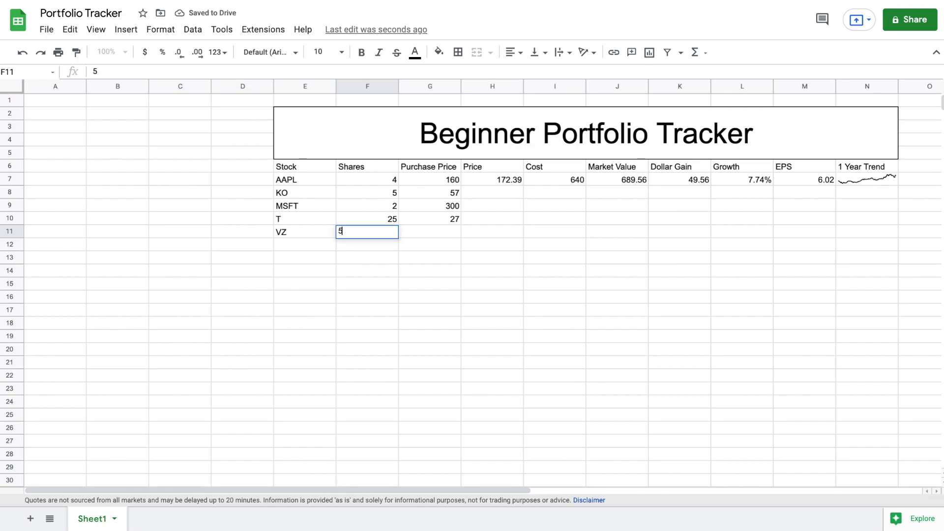
{"action": "key", "text": "Tab"}
{"action": "type", "text": "54"}
{"action": "key", "text": "Tab"}
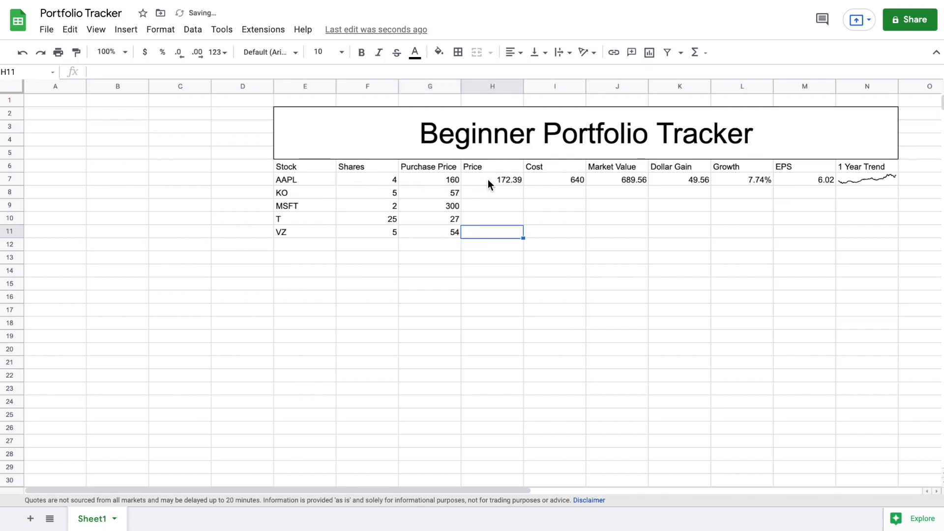
Fill the formulas in H7:N7, from Price through 1 Year Trend, down to row 11 for the other stocks
{"action": "left_click_drag", "start_coordinate": [510, 177], "coordinate": [865, 179]}
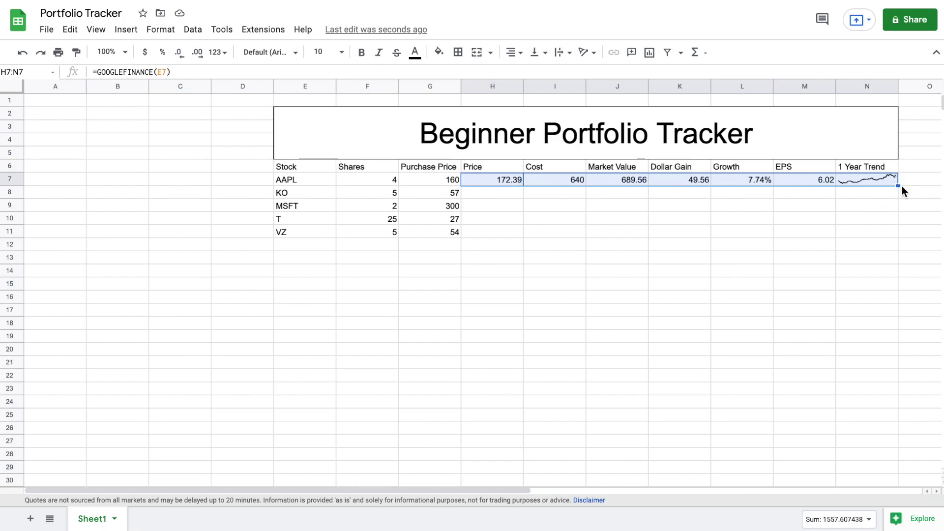
{"action": "left_click_drag", "start_coordinate": [898, 185], "coordinate": [883, 227]}
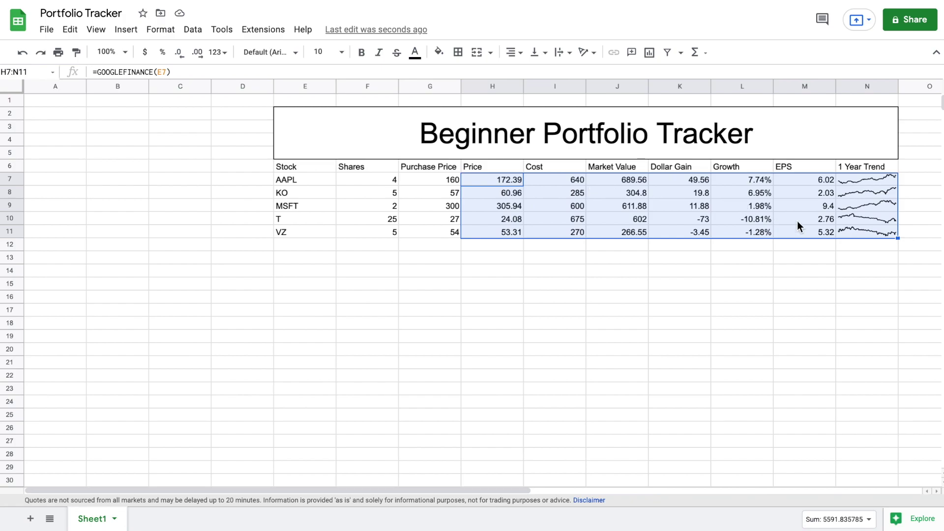
{"action": "left_click", "coordinate": [849, 193]}
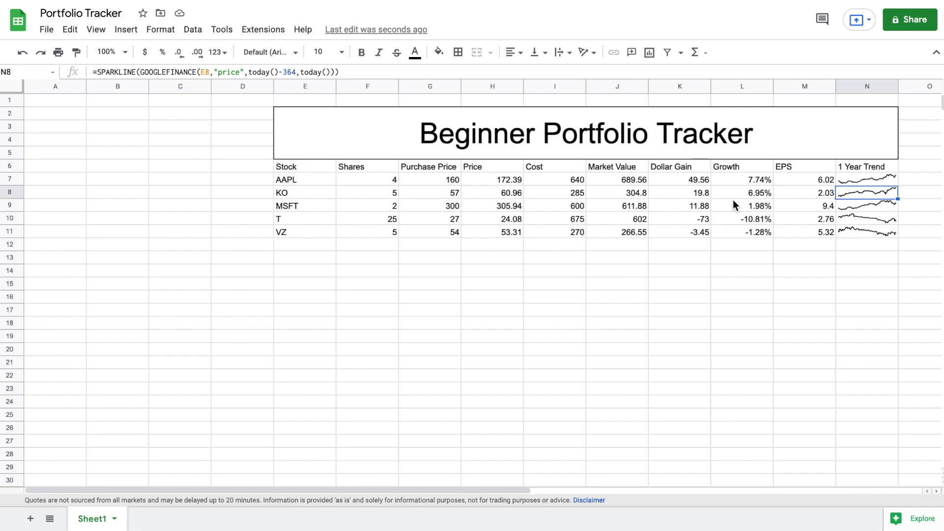
Add an outer border around the table E6:N11 and borders on all sides of the header cells E6:N6
{"action": "left_click_drag", "start_coordinate": [314, 167], "coordinate": [843, 240]}
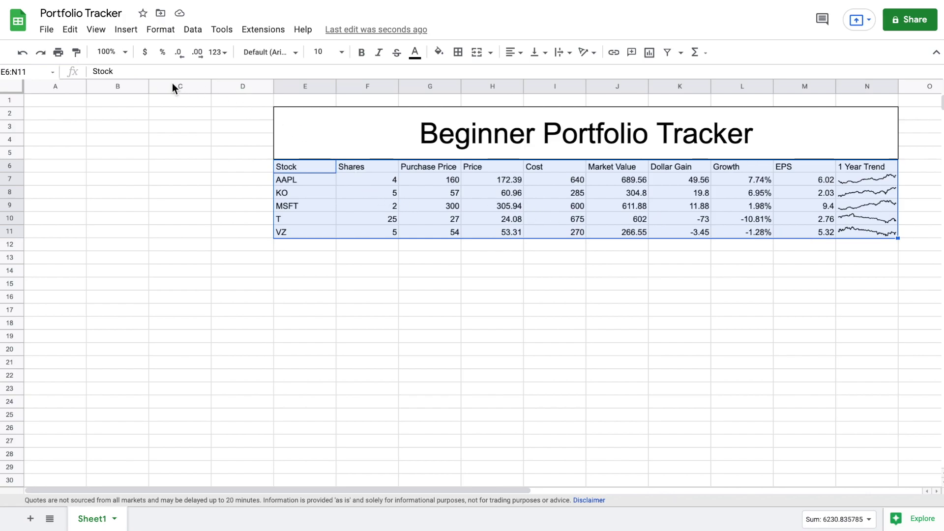
{"action": "left_click", "coordinate": [457, 52]}
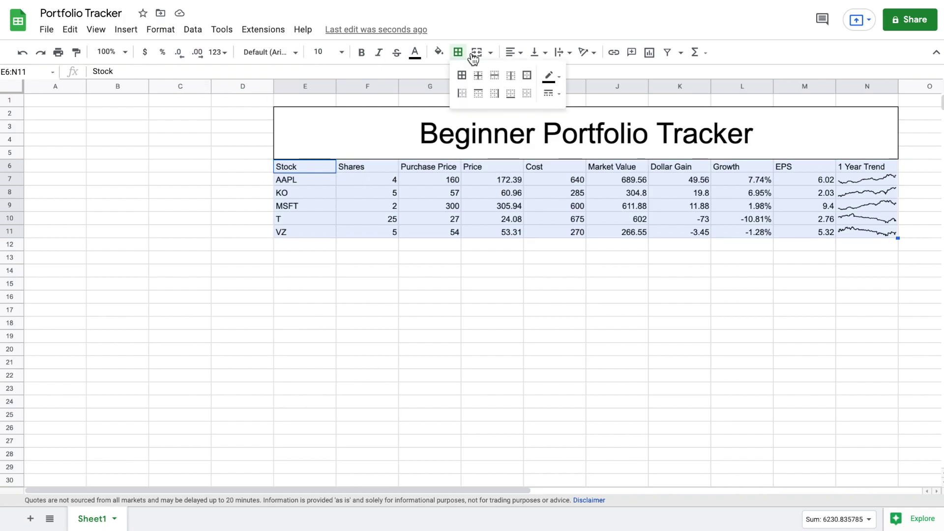
{"action": "left_click", "coordinate": [527, 77]}
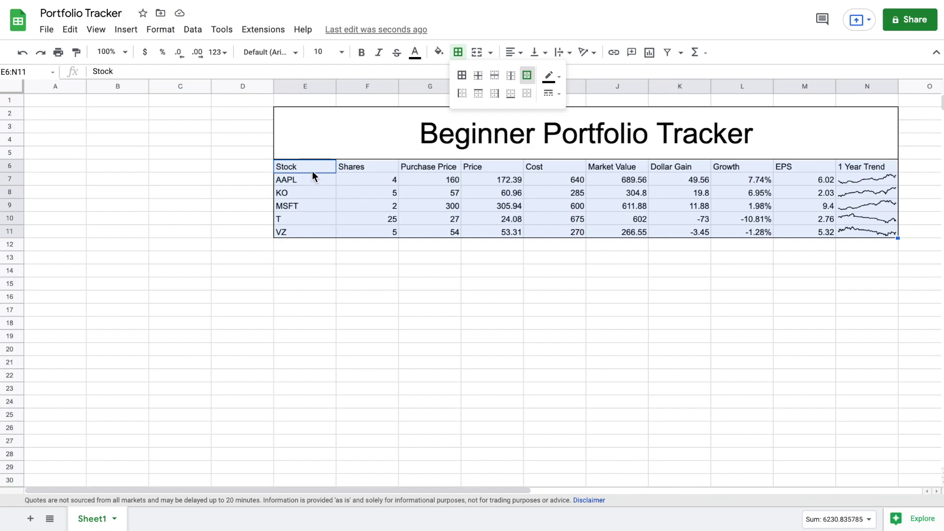
{"action": "left_click_drag", "start_coordinate": [311, 167], "coordinate": [859, 164]}
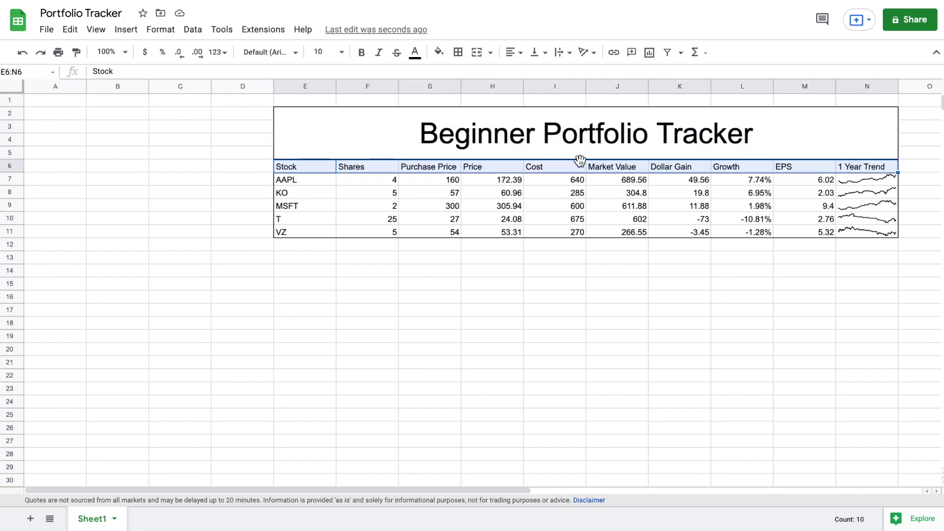
{"action": "left_click", "coordinate": [459, 54]}
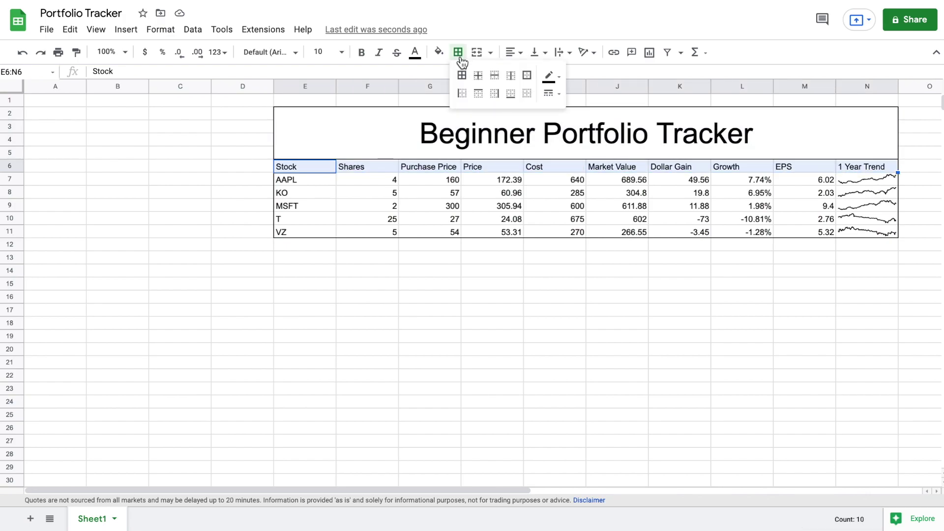
{"action": "left_click", "coordinate": [462, 75]}
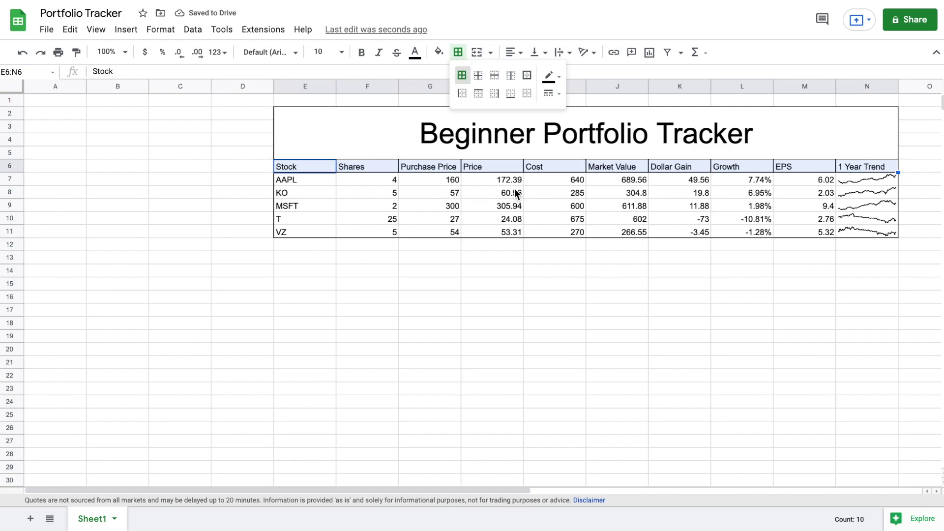
{"action": "left_click", "coordinate": [533, 275]}
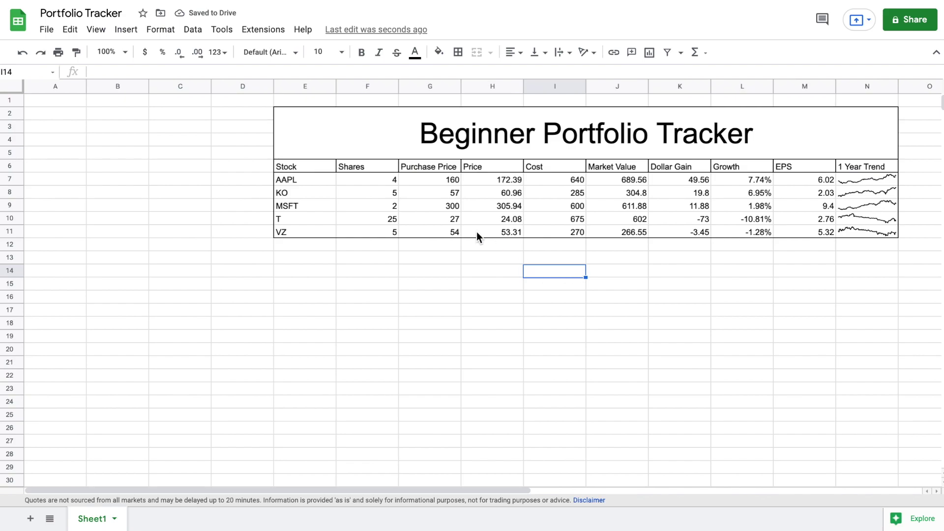
Center the contents of the entire sheet horizontally
{"action": "left_click", "coordinate": [11, 86]}
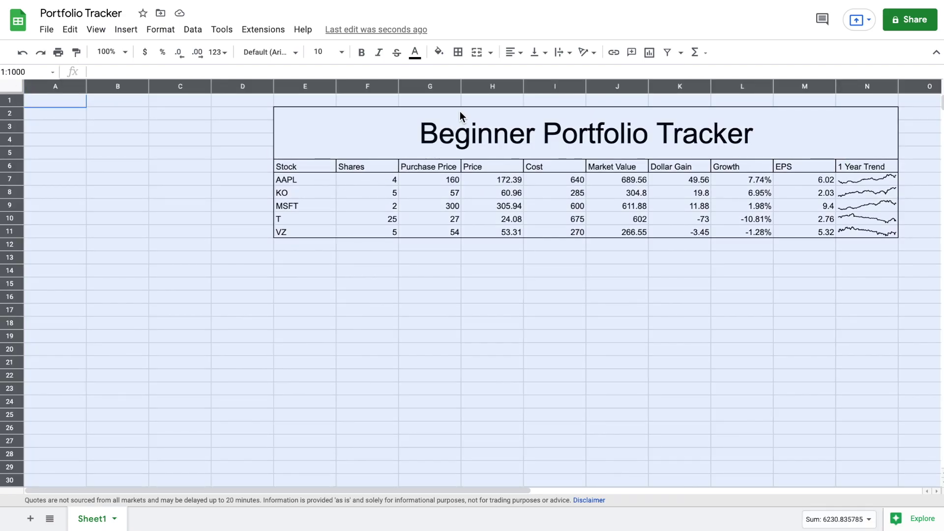
{"action": "left_click", "coordinate": [517, 52]}
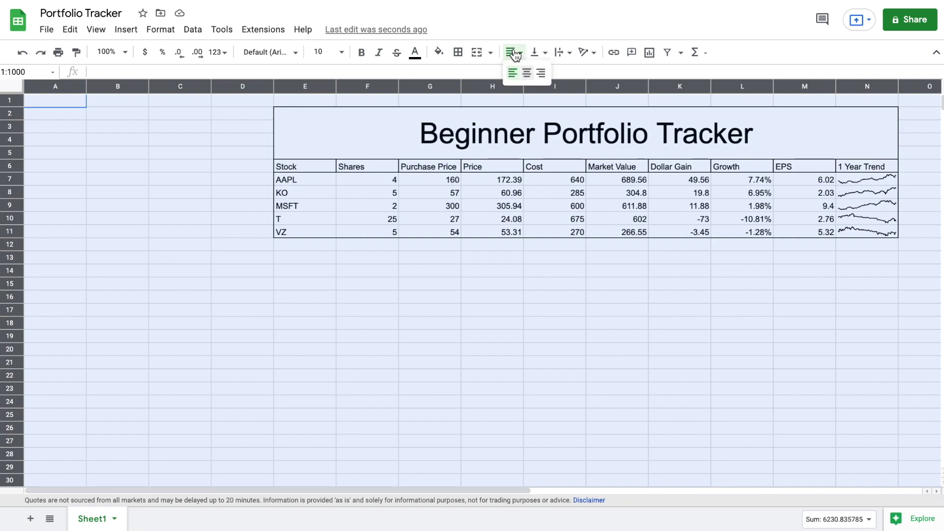
{"action": "left_click", "coordinate": [525, 72]}
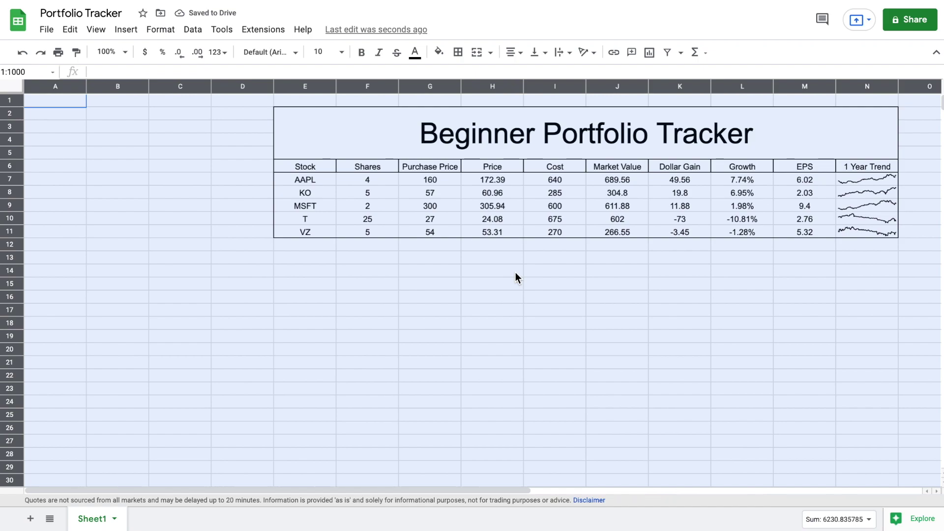
{"action": "left_click", "coordinate": [564, 259]}
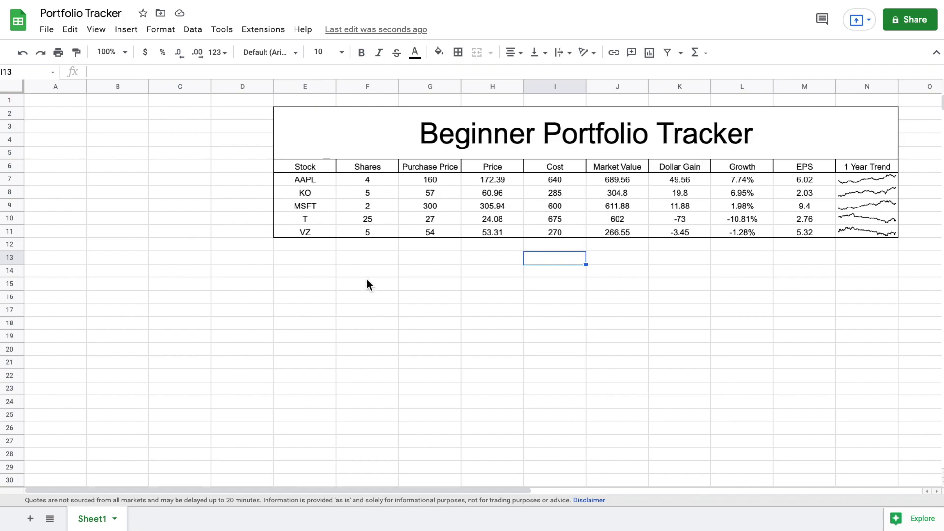
Insert a pie chart of Market Value by Stock from E7:E11 and J7:J11, using the suggested pie layout
{"action": "left_click_drag", "start_coordinate": [321, 178], "coordinate": [315, 231]}
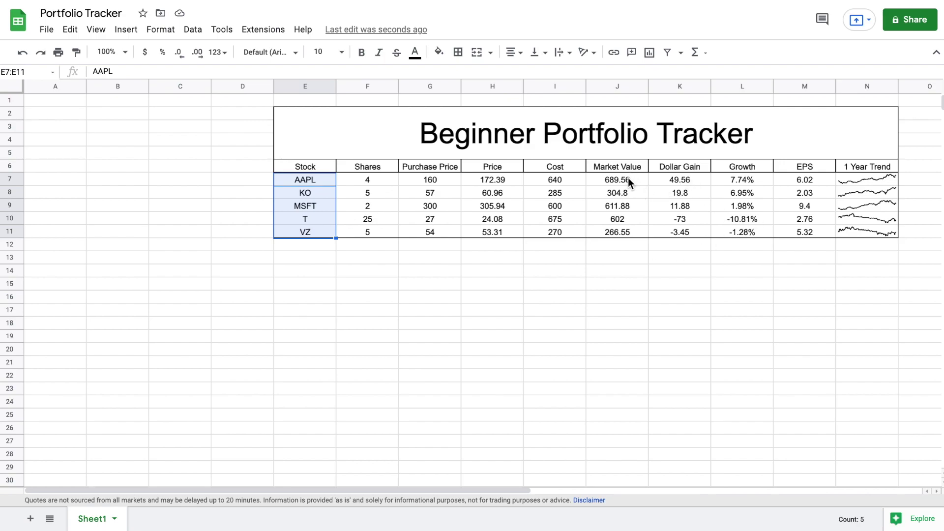
{"action": "left_click_drag", "start_coordinate": [627, 178], "coordinate": [624, 229], "text": "ctrl"}
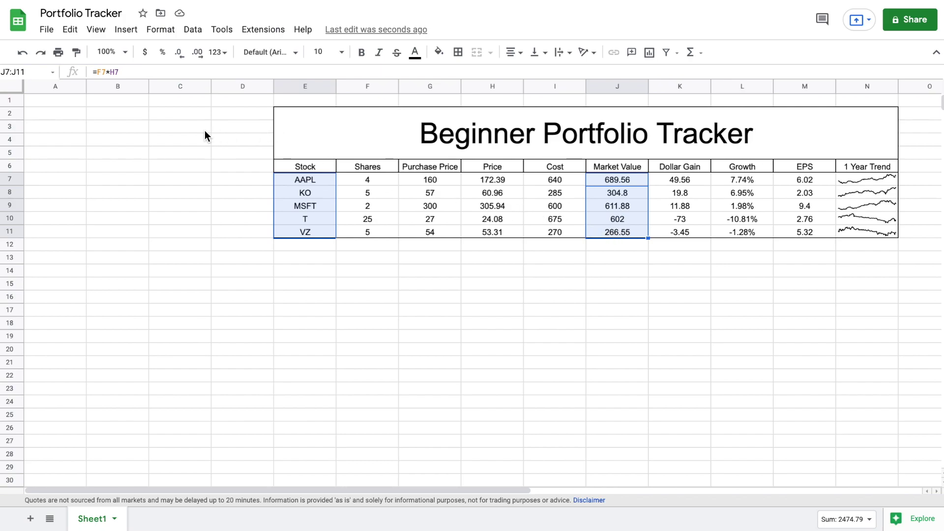
{"action": "left_click", "coordinate": [129, 31]}
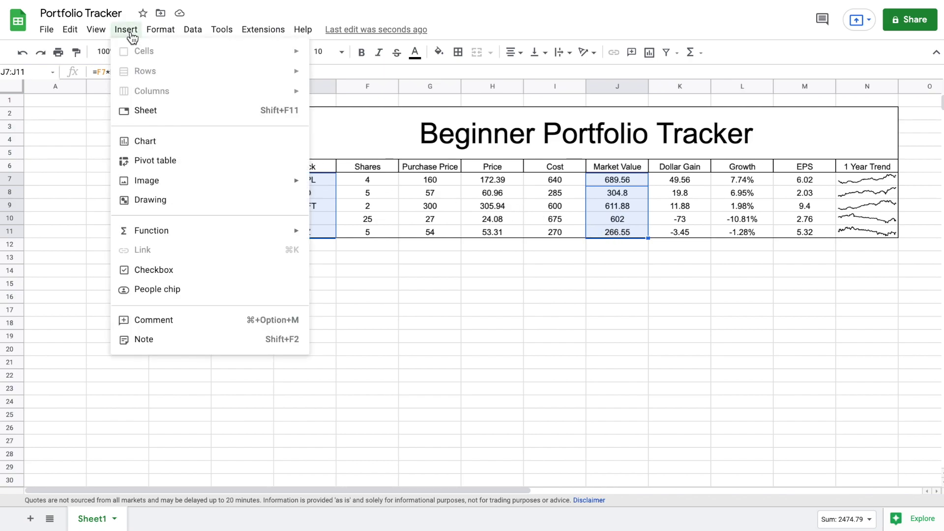
{"action": "left_click", "coordinate": [162, 144]}
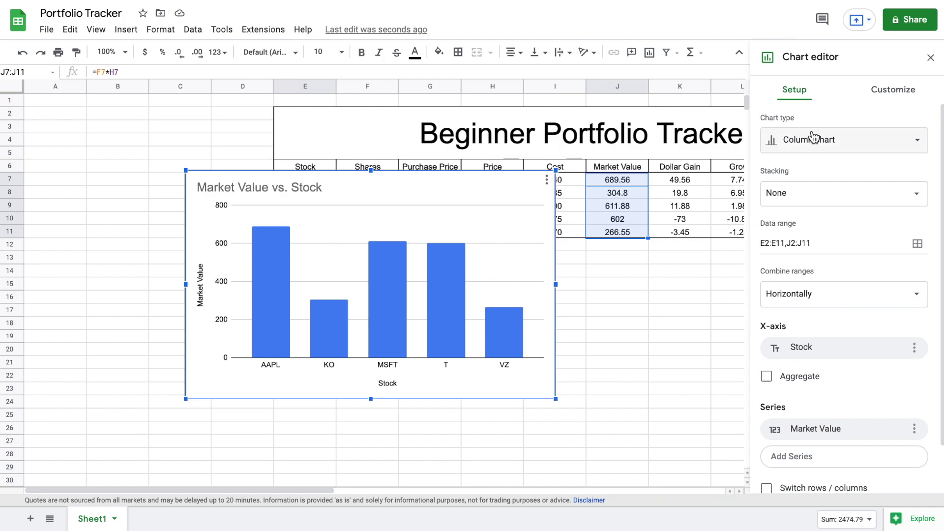
{"action": "left_click", "coordinate": [900, 143]}
{"action": "scroll", "coordinate": [885, 227], "scroll_direction": "down", "scroll_amount": 10}
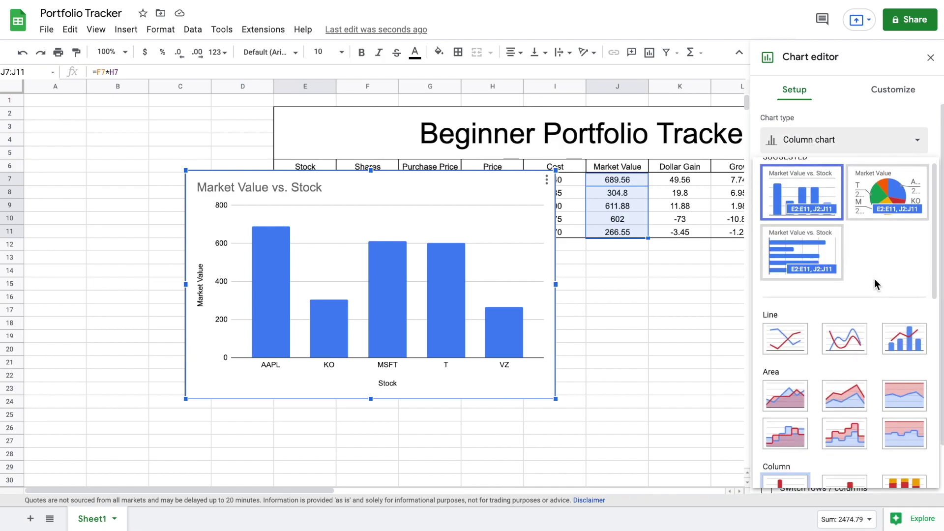
{"action": "scroll", "coordinate": [875, 293], "scroll_direction": "up", "scroll_amount": 10}
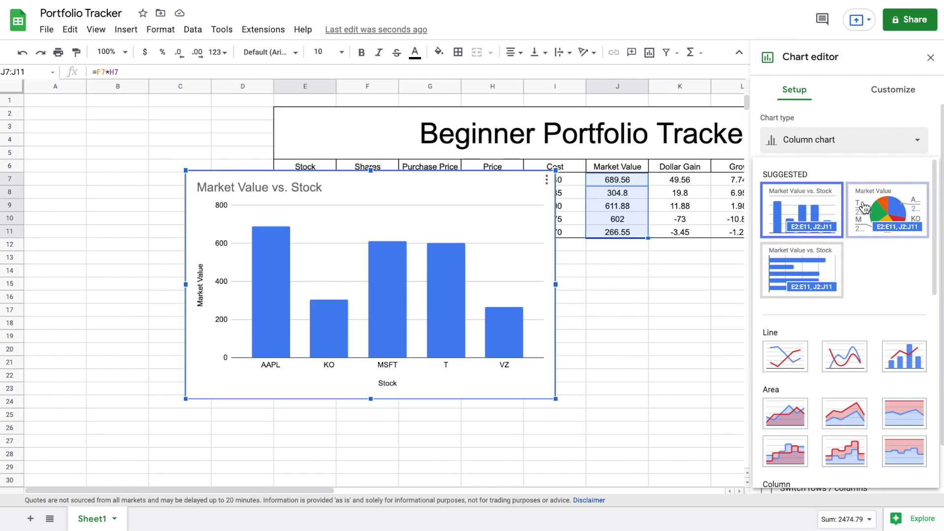
{"action": "left_click", "coordinate": [891, 214]}
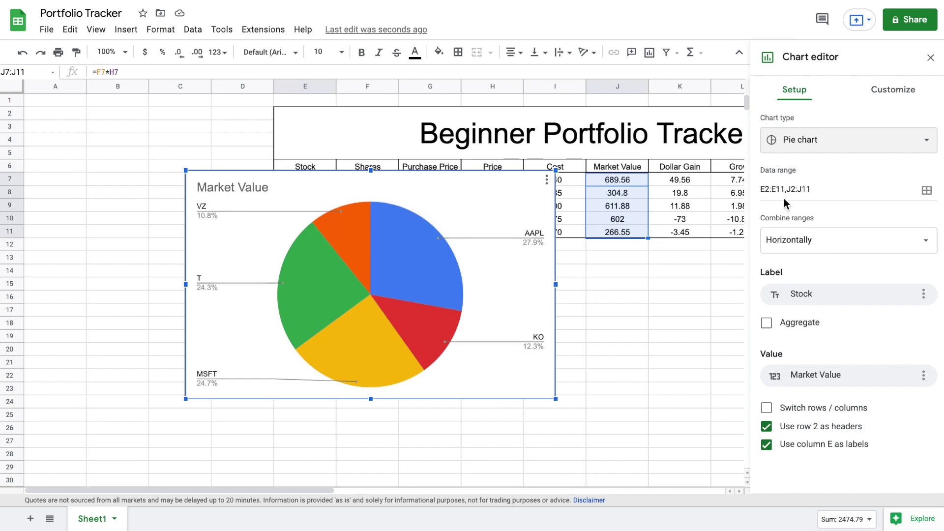
{"action": "left_click", "coordinate": [930, 58]}
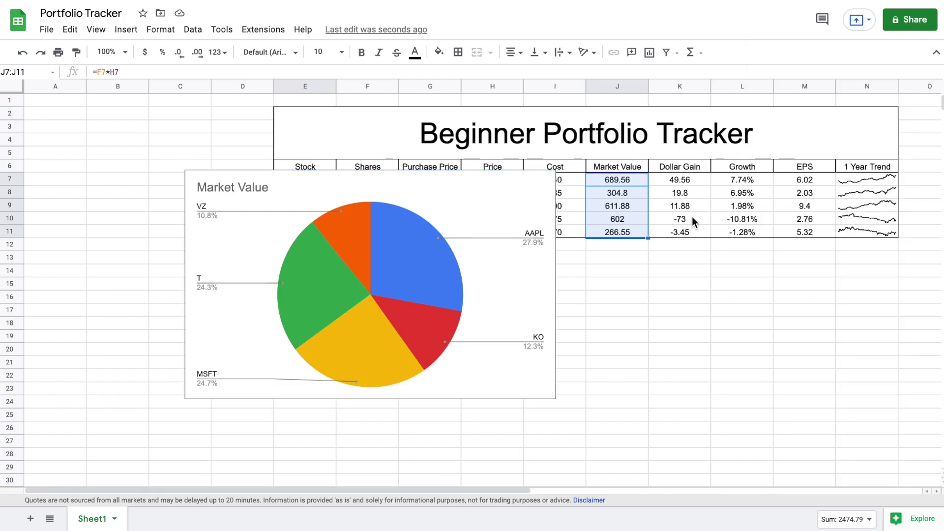
Place the Market Value pie chart directly below the table, starting at column E, and narrow it to about half the table's width
{"action": "left_click", "coordinate": [479, 201]}
{"action": "left_click_drag", "start_coordinate": [456, 206], "coordinate": [542, 275]}
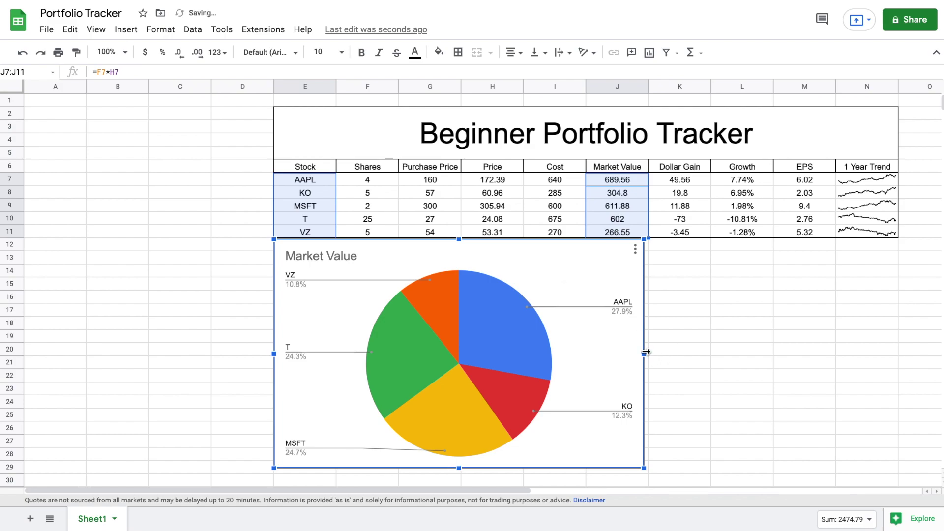
{"action": "left_click_drag", "start_coordinate": [638, 351], "coordinate": [591, 352]}
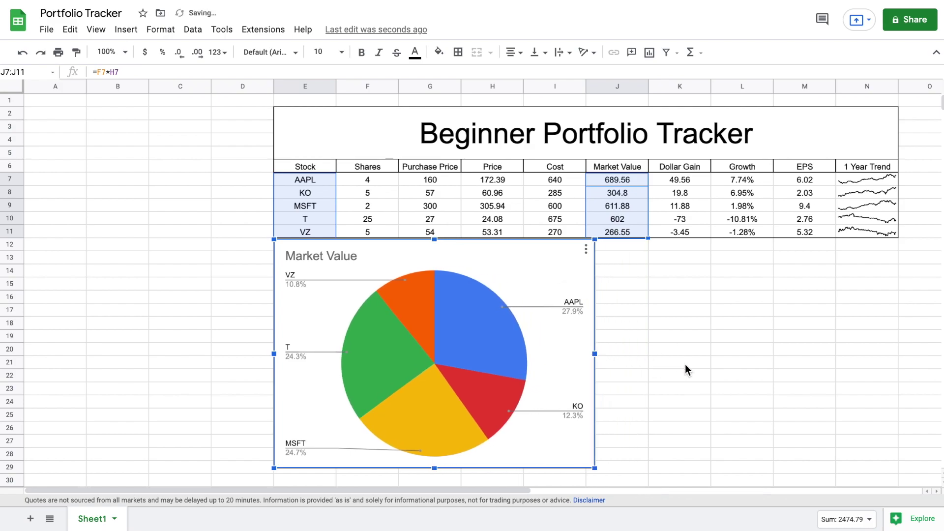
{"action": "left_click", "coordinate": [695, 367]}
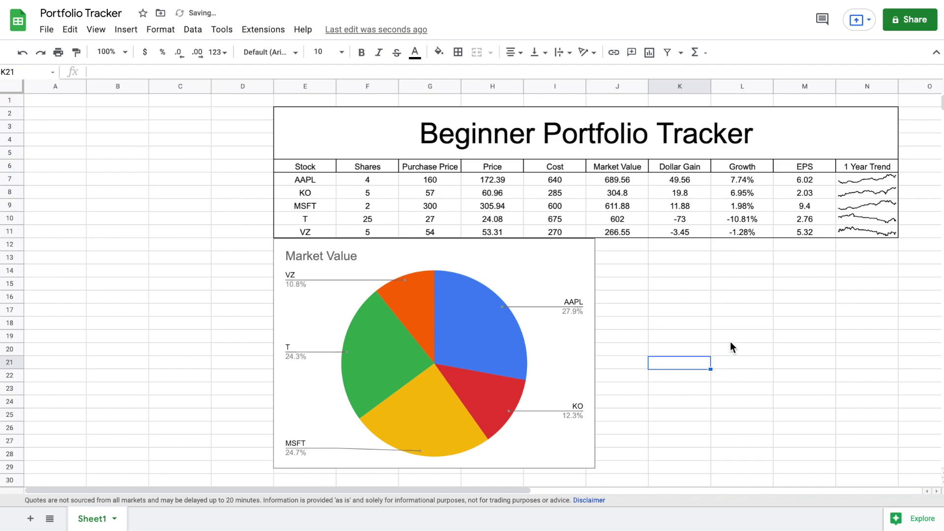
Insert a column chart of Dollar Gain by Stock from E7:E11 and K7:K11
{"action": "left_click_drag", "start_coordinate": [320, 178], "coordinate": [312, 228]}
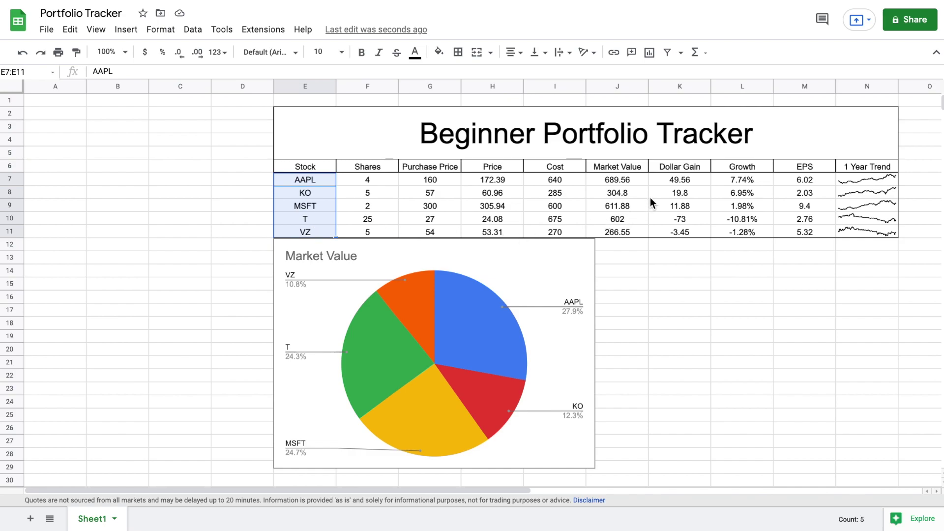
{"action": "left_click_drag", "start_coordinate": [681, 184], "coordinate": [681, 237]}
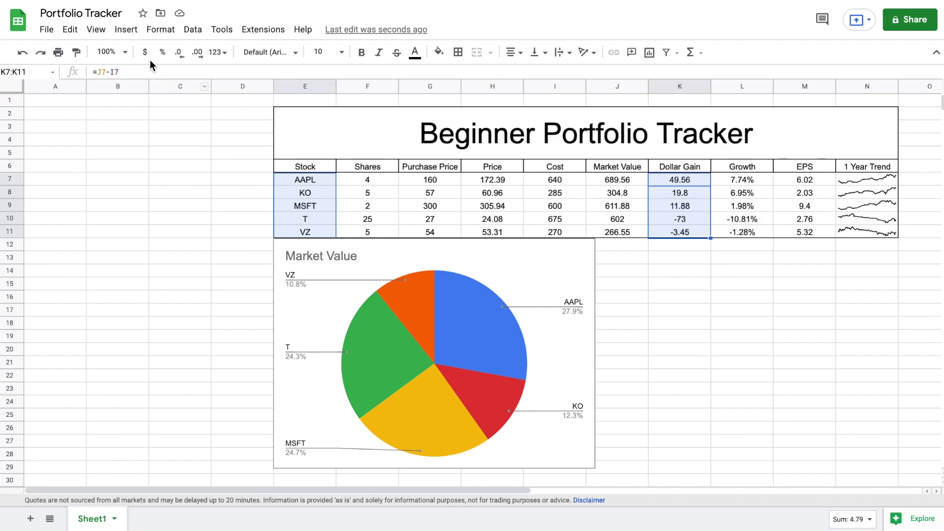
{"action": "left_click", "coordinate": [129, 32]}
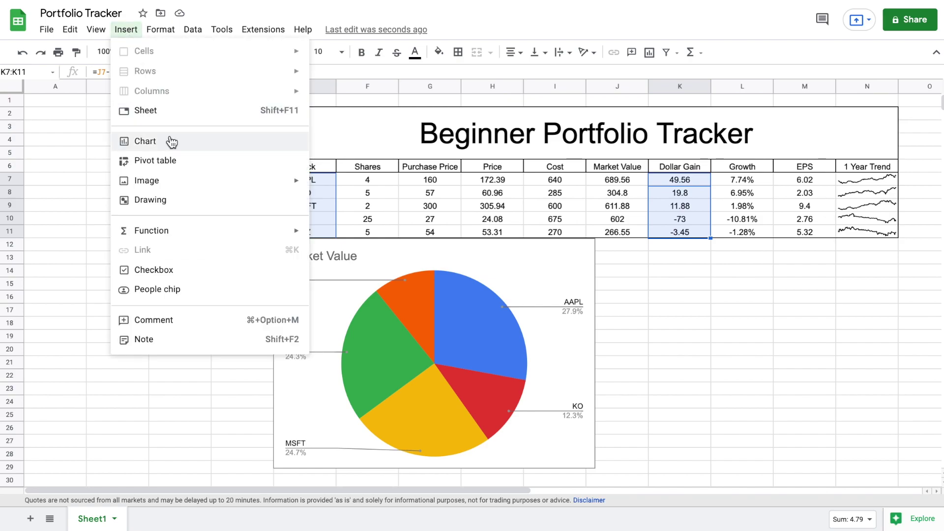
{"action": "key", "text": "Escape"}
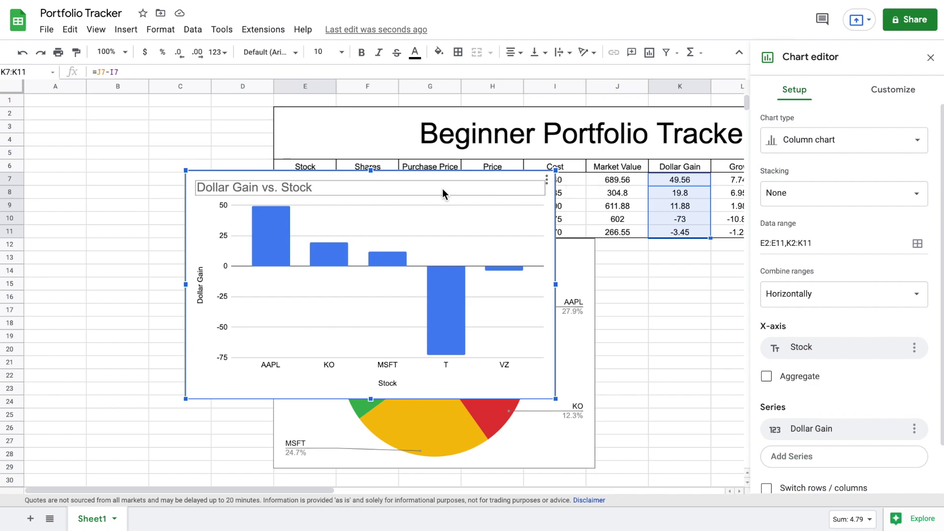
Shorten the column chart's title to "Dollar Gain" and close the chart editor
{"action": "left_click", "coordinate": [326, 186]}
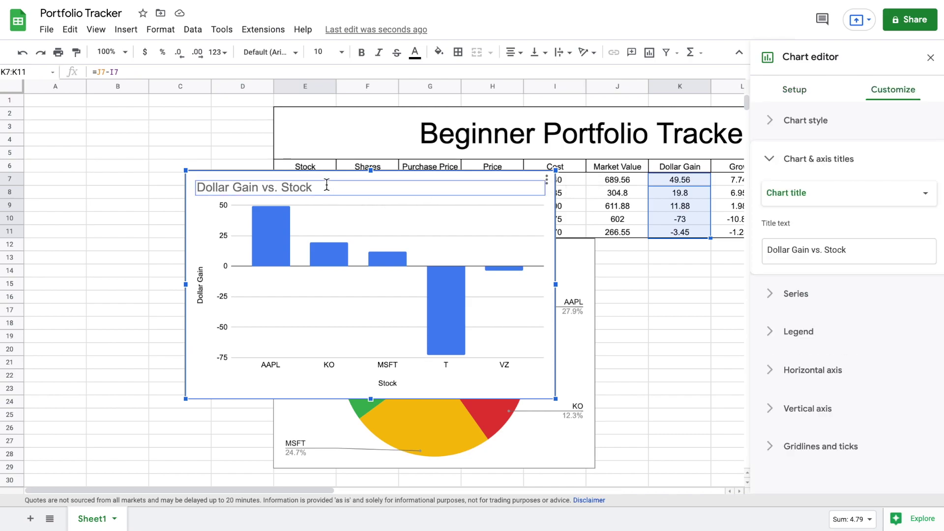
{"action": "left_click", "coordinate": [326, 185]}
{"action": "left_click", "coordinate": [319, 186]}
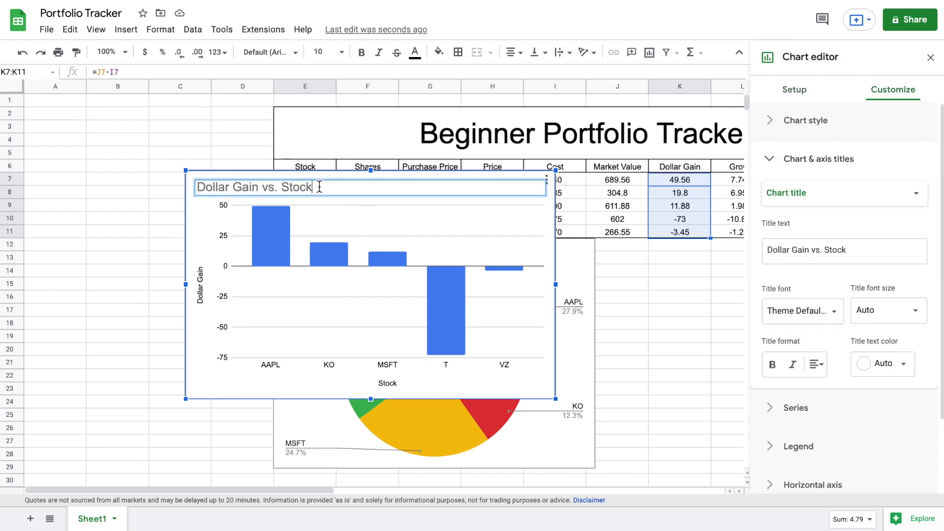
{"action": "key", "text": "BackSpace"}
{"action": "key", "text": "BackSpace"}
{"action": "key", "text": "BackSpace"}
{"action": "key", "text": "BackSpace"}
{"action": "key", "text": "BackSpace"}
{"action": "key", "text": "BackSpace"}
{"action": "key", "text": "BackSpace"}
{"action": "key", "text": "BackSpace"}
{"action": "key", "text": "BackSpace"}
{"action": "left_click", "coordinate": [932, 61]}
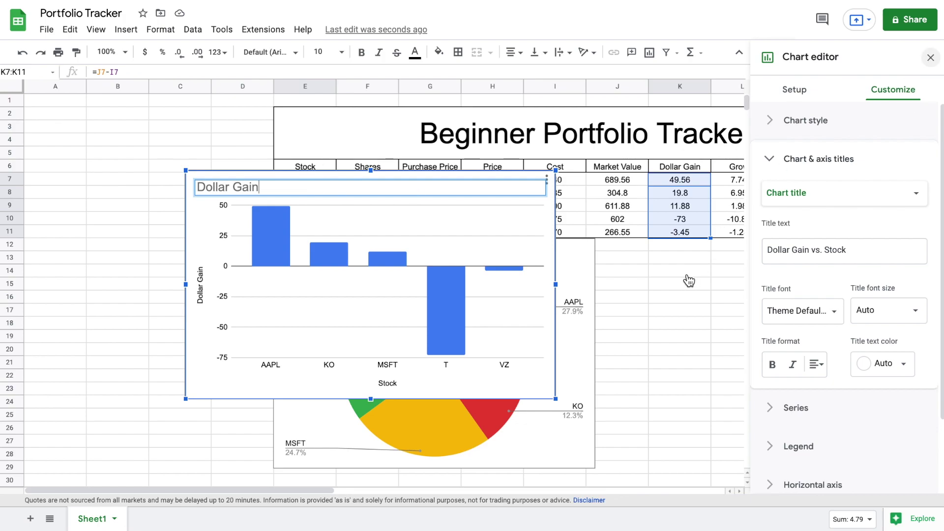
{"action": "left_click", "coordinate": [676, 313]}
Place the Dollar Gain chart beside the pie chart below the table and narrow it to end at column N's outer edge
{"action": "left_click_drag", "start_coordinate": [428, 203], "coordinate": [846, 293]}
{"action": "scroll", "coordinate": [846, 293], "scroll_direction": "right", "scroll_amount": 2}
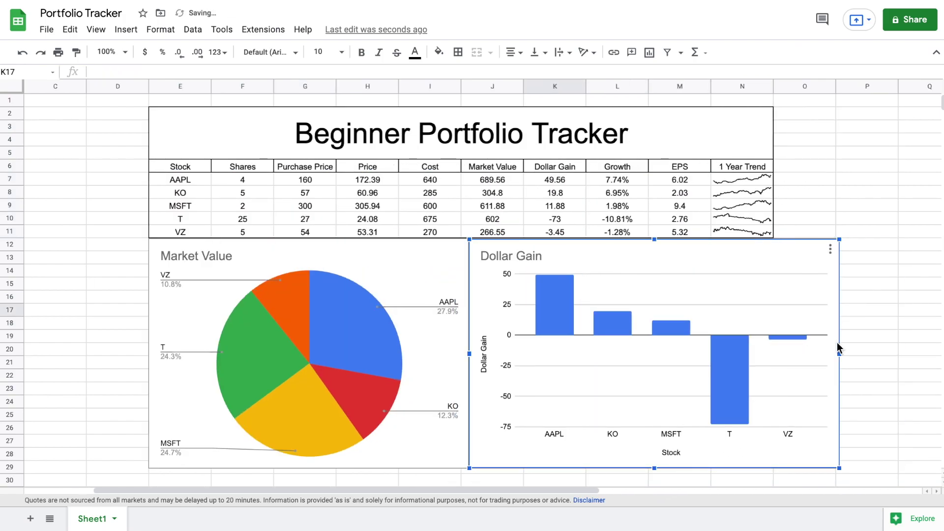
{"action": "left_click_drag", "start_coordinate": [840, 354], "coordinate": [774, 352]}
{"action": "left_click", "coordinate": [863, 320]}
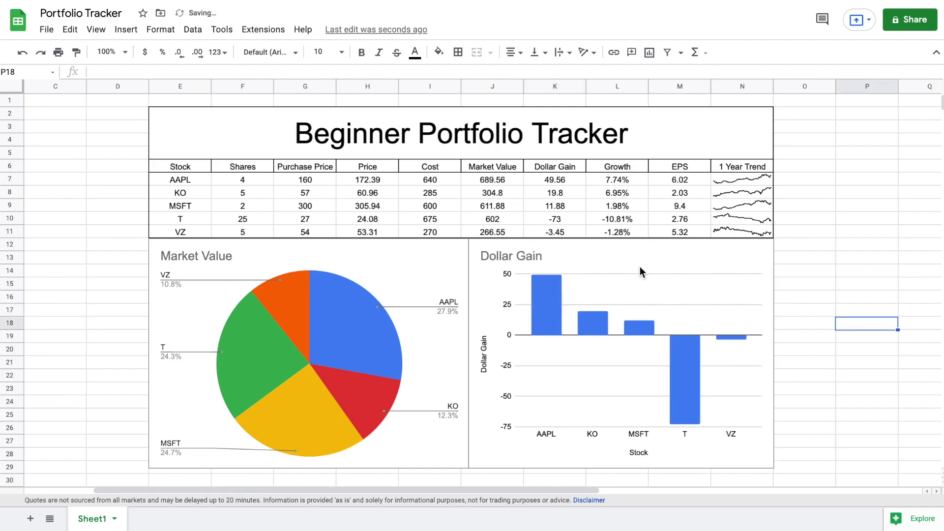
Merge cells B5:C6 beside the tracker table and enter the heading "Portfolio" in the merged cell
{"action": "scroll", "coordinate": [640, 266], "scroll_direction": "left", "scroll_amount": 2}
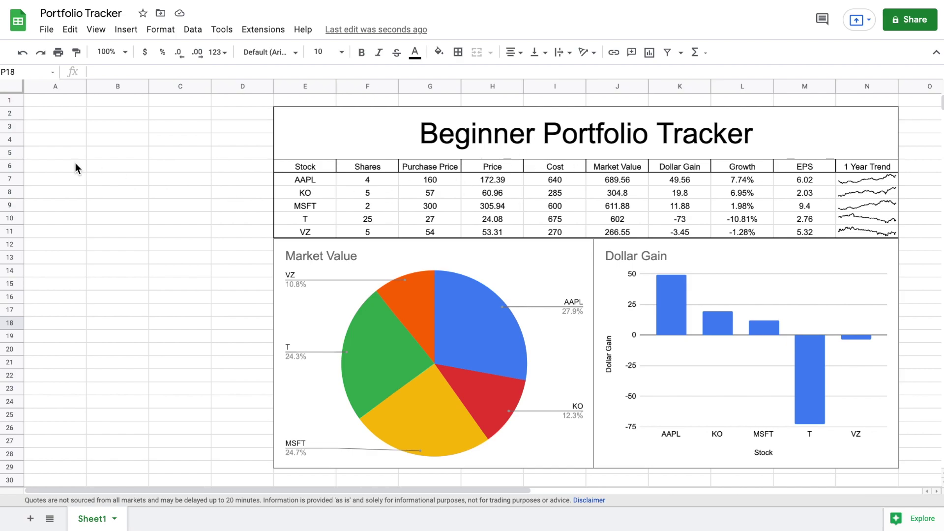
{"action": "left_click_drag", "start_coordinate": [103, 151], "coordinate": [173, 169]}
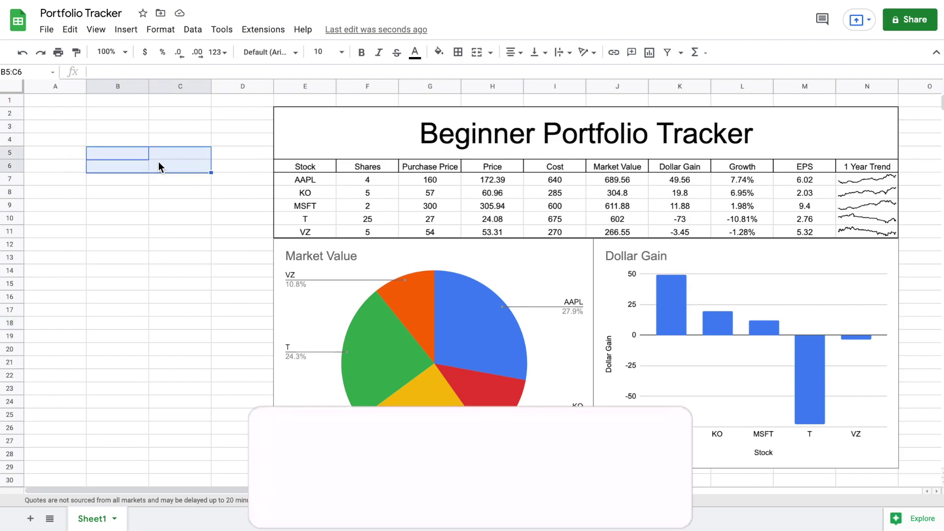
{"action": "left_click", "coordinate": [476, 52]}
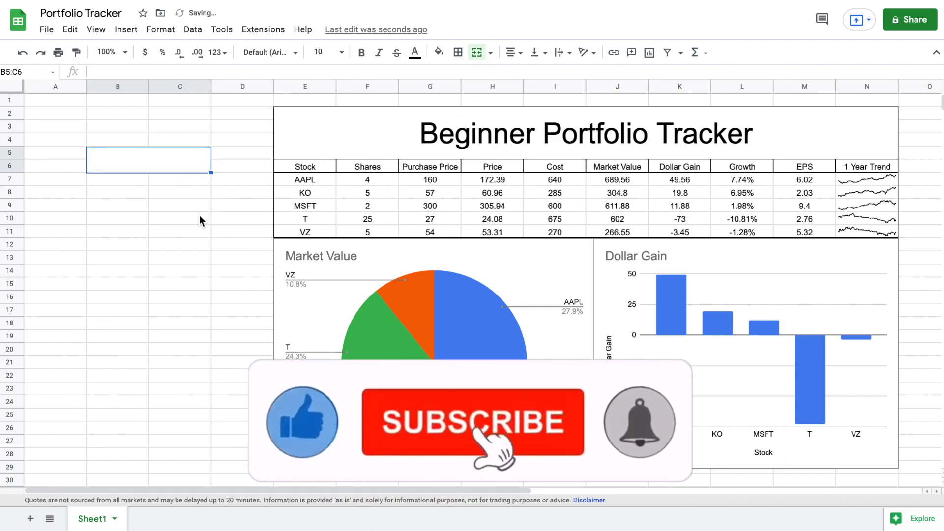
{"action": "type", "text": "Port"}
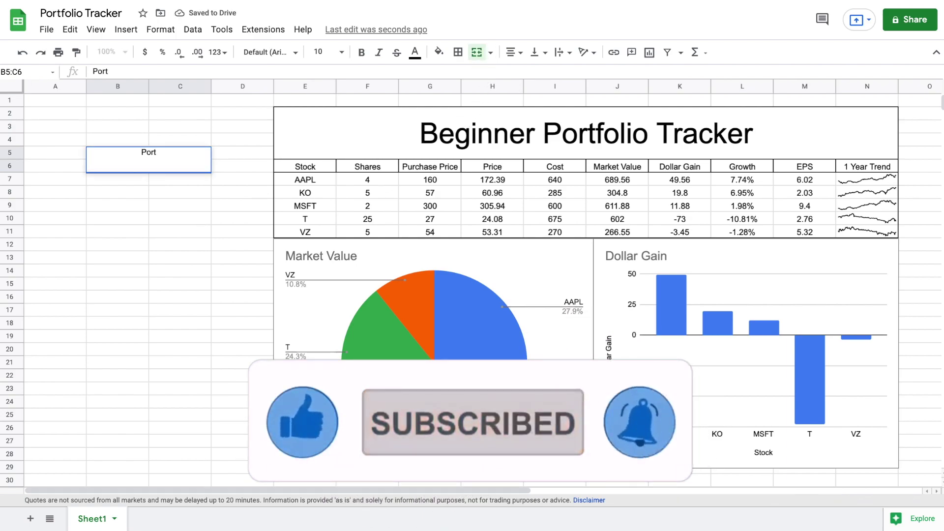
{"action": "type", "text": "folio"}
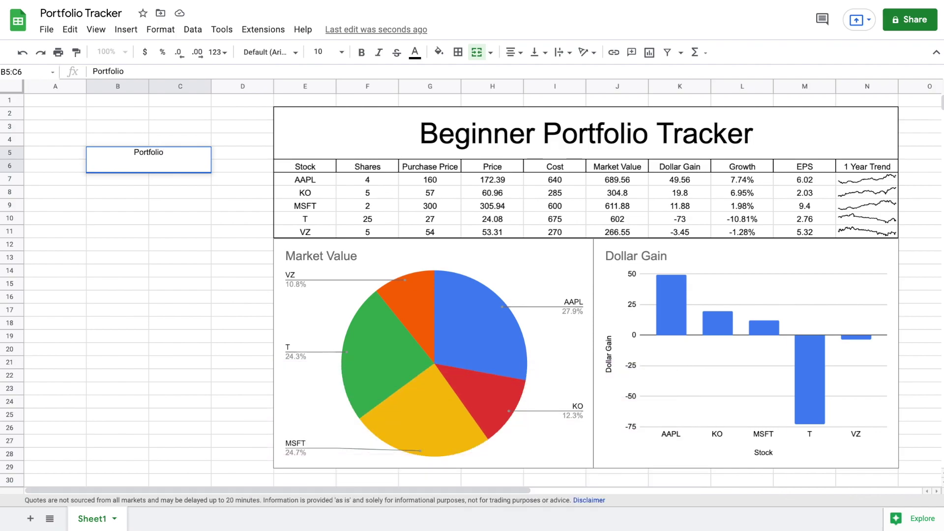
{"action": "key", "text": "Return"}
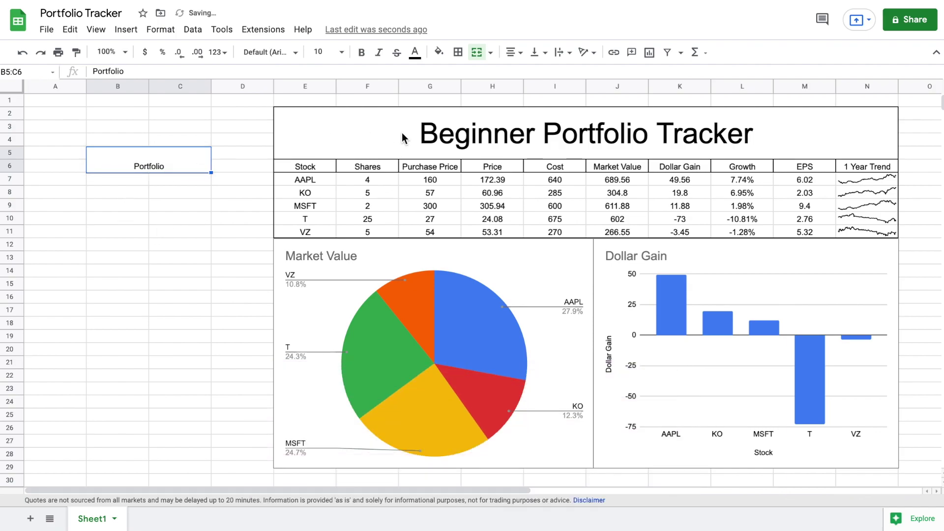
Vertically center the "Portfolio" heading in its merged cell
{"action": "left_click", "coordinate": [514, 52]}
{"action": "left_click", "coordinate": [536, 52]}
{"action": "left_click", "coordinate": [551, 73]}
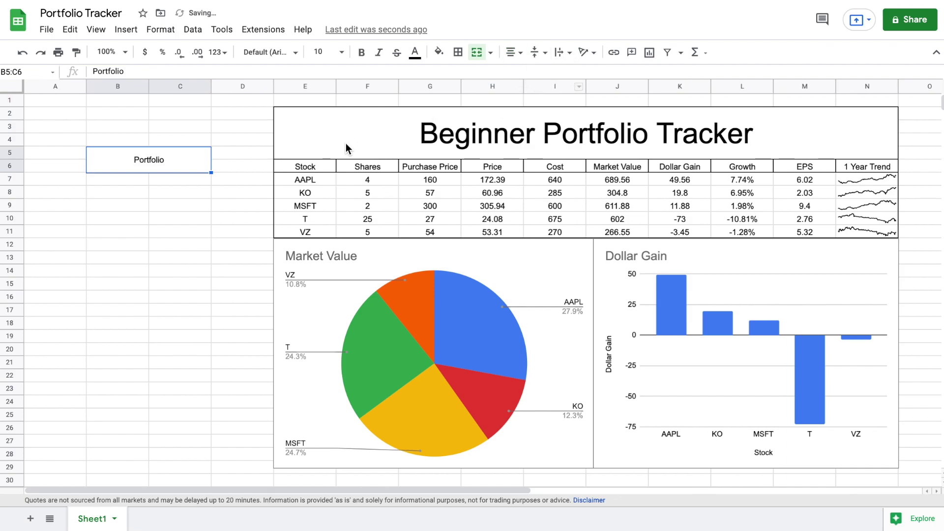
Enter the summary labels "Value", "$ Gain" and "% Gain" in cells B7 to B9 under the Portfolio heading
{"action": "left_click", "coordinate": [126, 176]}
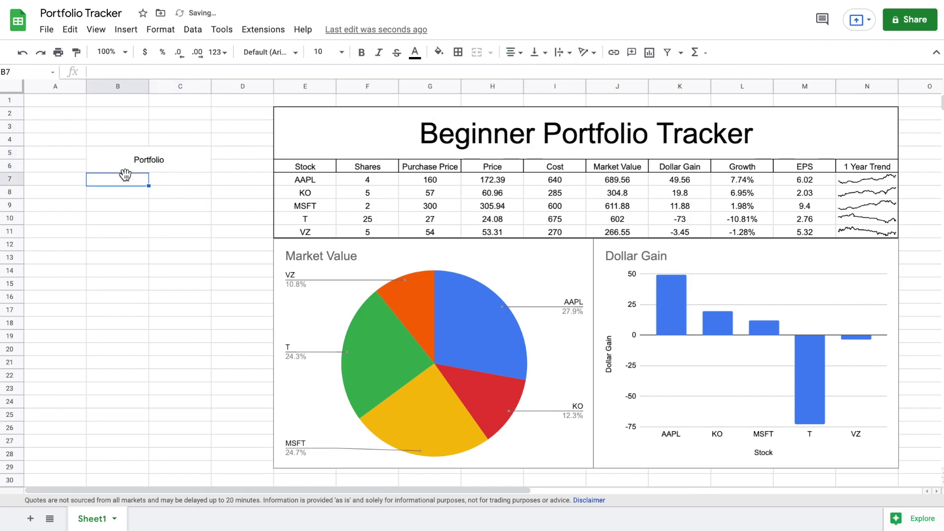
{"action": "type", "text": "Value"}
{"action": "key", "text": "Return"}
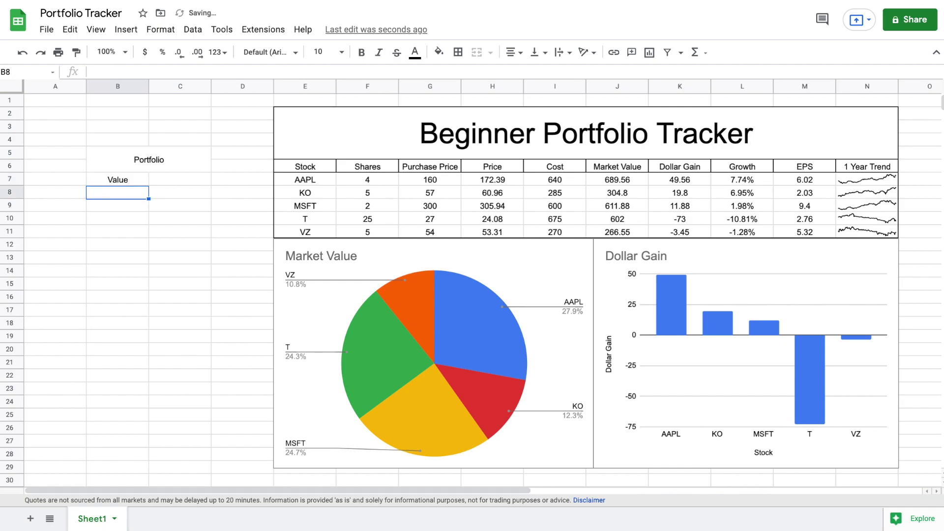
{"action": "type", "text": "D"}
{"action": "key", "text": "BackSpace"}
{"action": "type", "text": "$ Gain"}
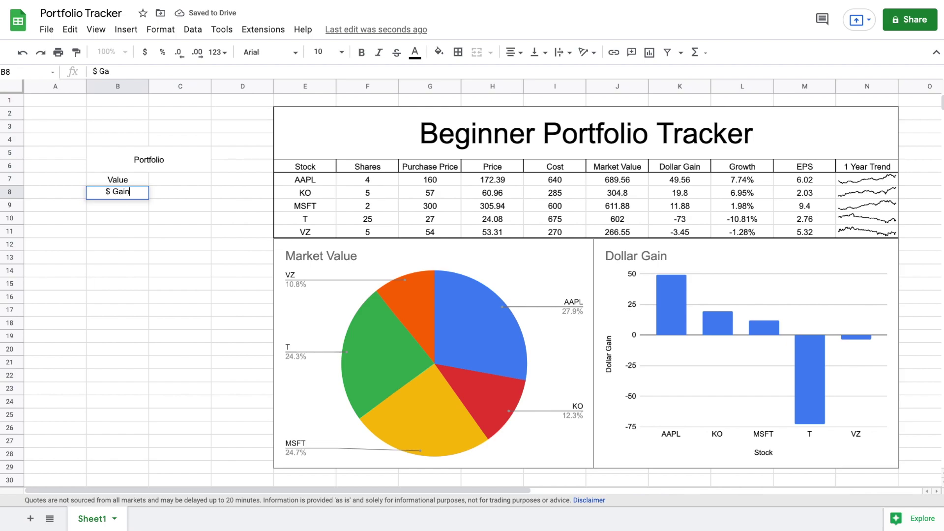
{"action": "key", "text": "Return"}
{"action": "type", "text": "% Gain"}
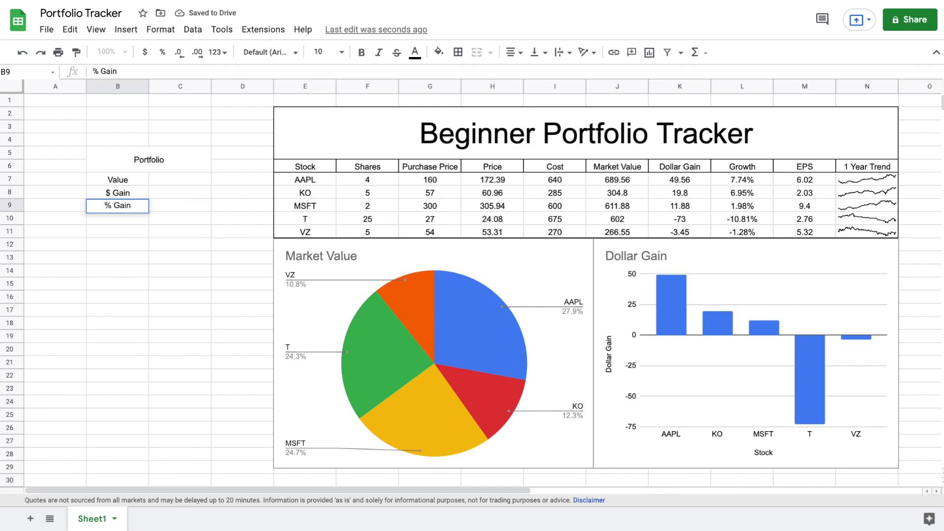
{"action": "key", "text": "Return"}
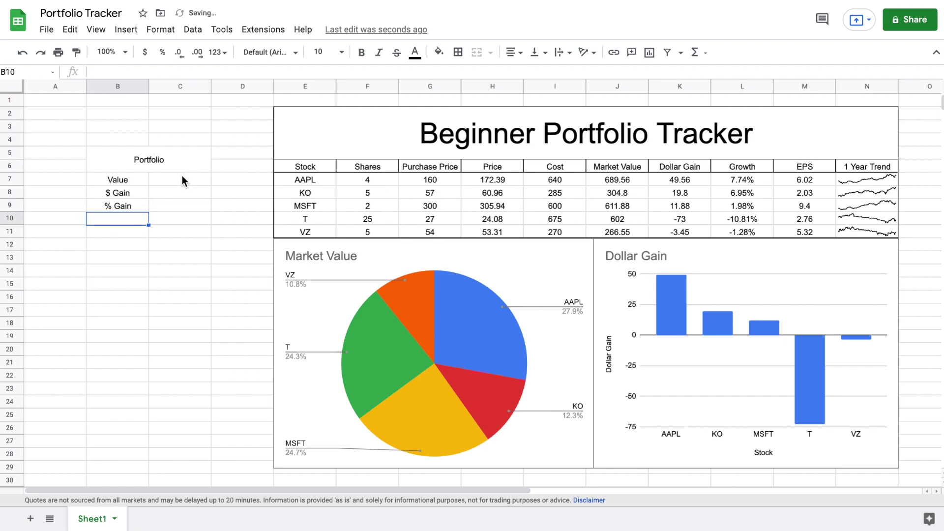
Total the Market Value column in C7 with =sum(J7:J11) and dismiss the autofill suggestion
{"action": "left_click", "coordinate": [169, 182]}
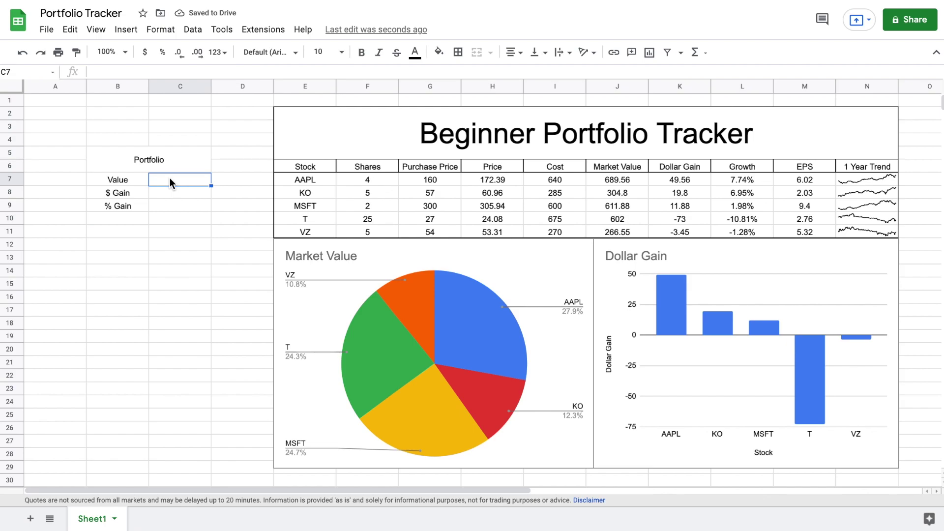
{"action": "type", "text": "="}
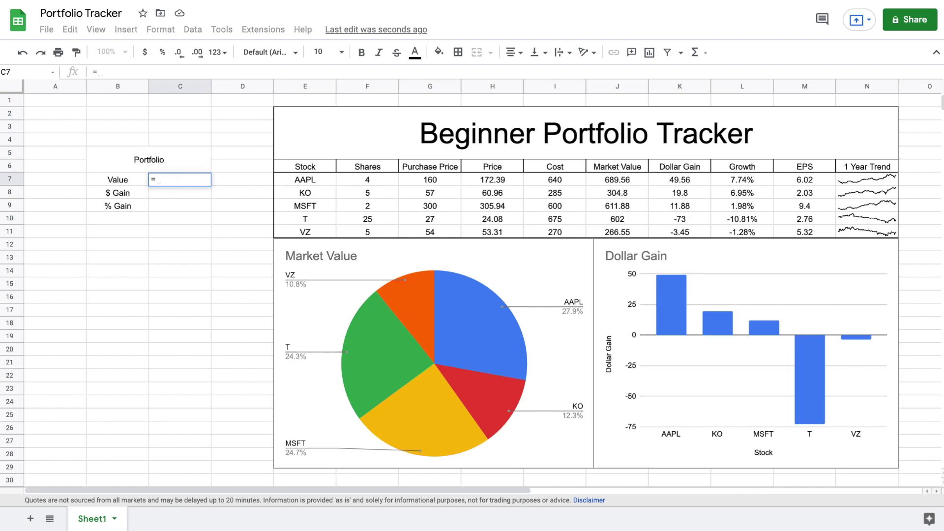
{"action": "type", "text": "sum("}
{"action": "left_click_drag", "start_coordinate": [612, 182], "coordinate": [620, 231]}
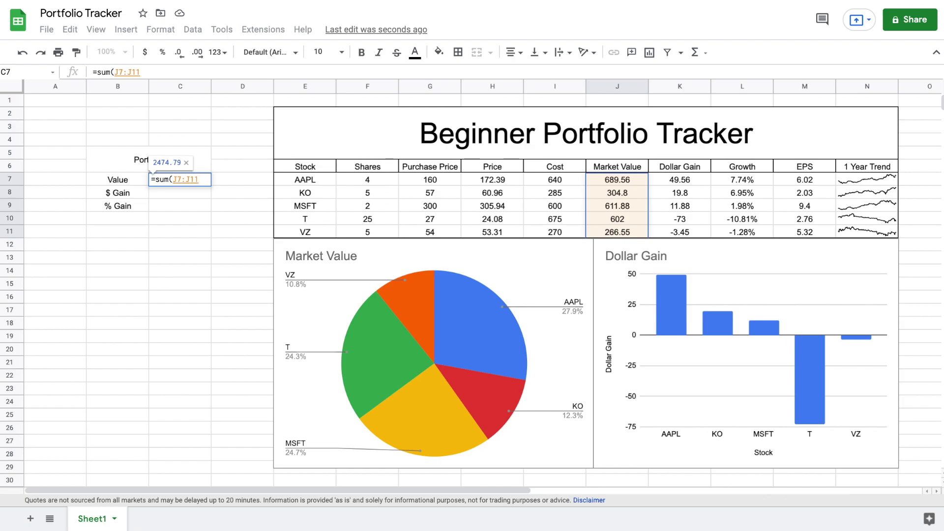
{"action": "type", "text": ")"}
{"action": "key", "text": "Return"}
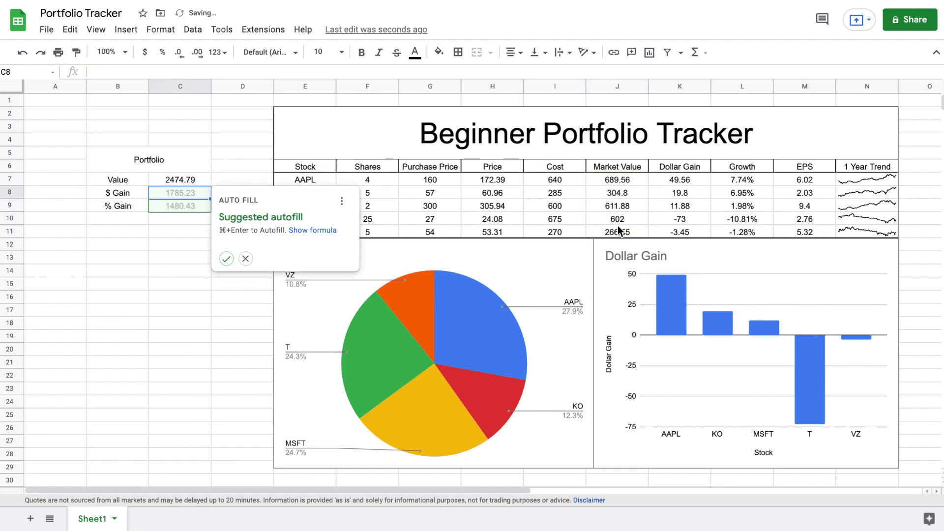
{"action": "key", "text": "Escape"}
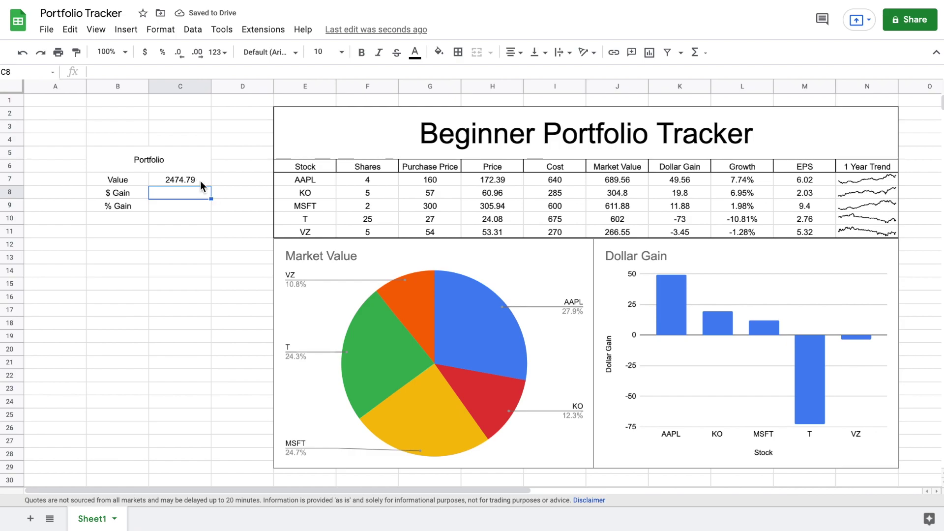
{"action": "left_click", "coordinate": [200, 181]}
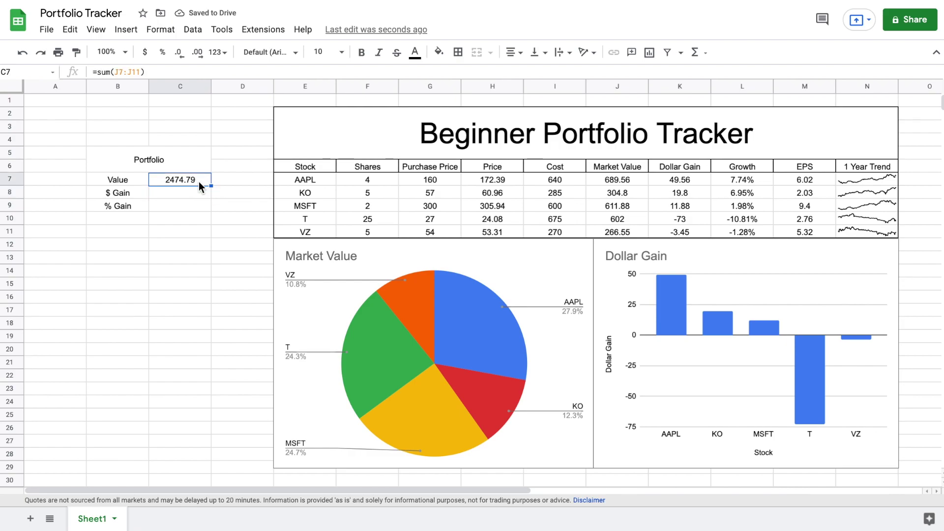
Total the Dollar Gain column in C8 with =sum(K7:K11)
{"action": "left_click", "coordinate": [174, 192]}
{"action": "type", "text": "="}
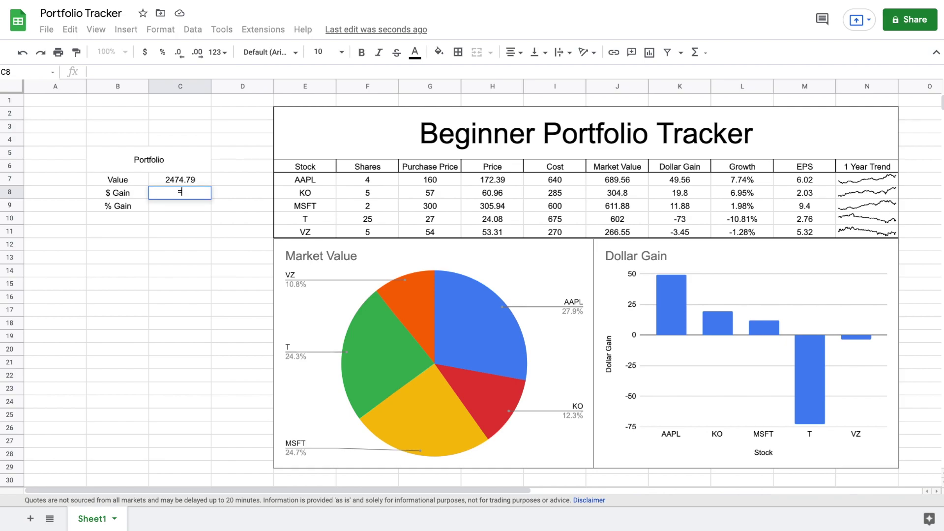
{"action": "type", "text": "sum("}
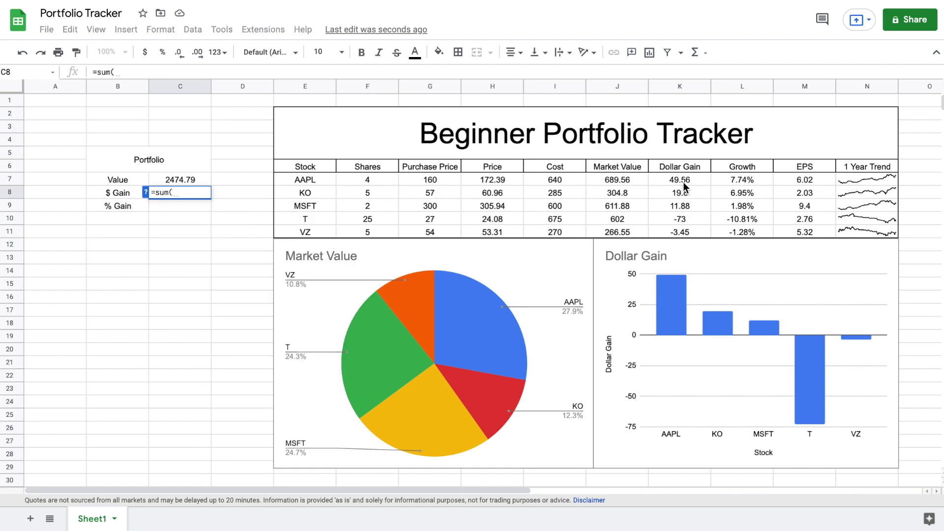
{"action": "left_click_drag", "start_coordinate": [684, 181], "coordinate": [682, 233]}
{"action": "type", "text": ")"}
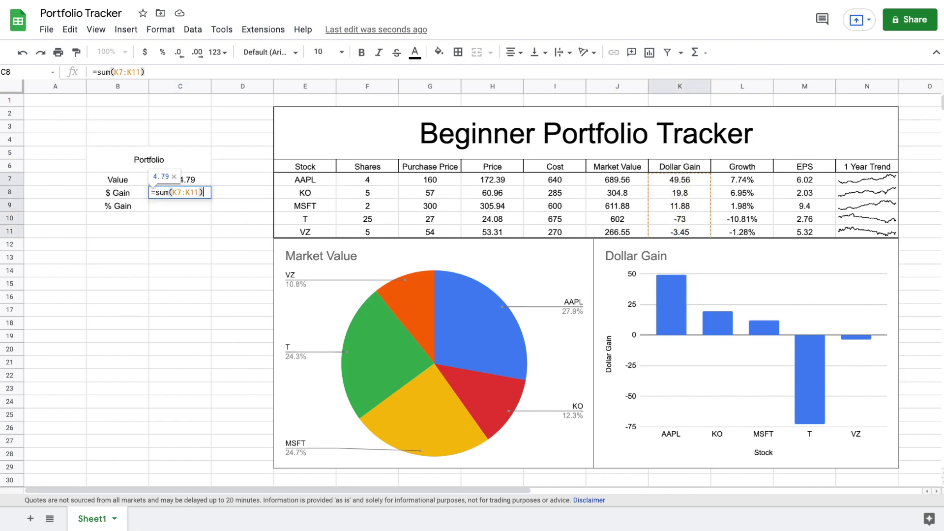
{"action": "key", "text": "Return"}
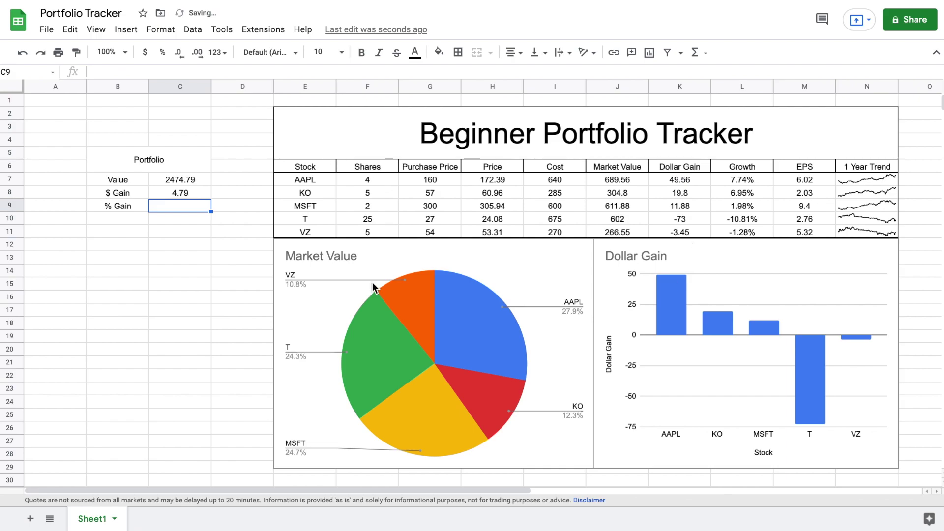
{"action": "left_click", "coordinate": [196, 194]}
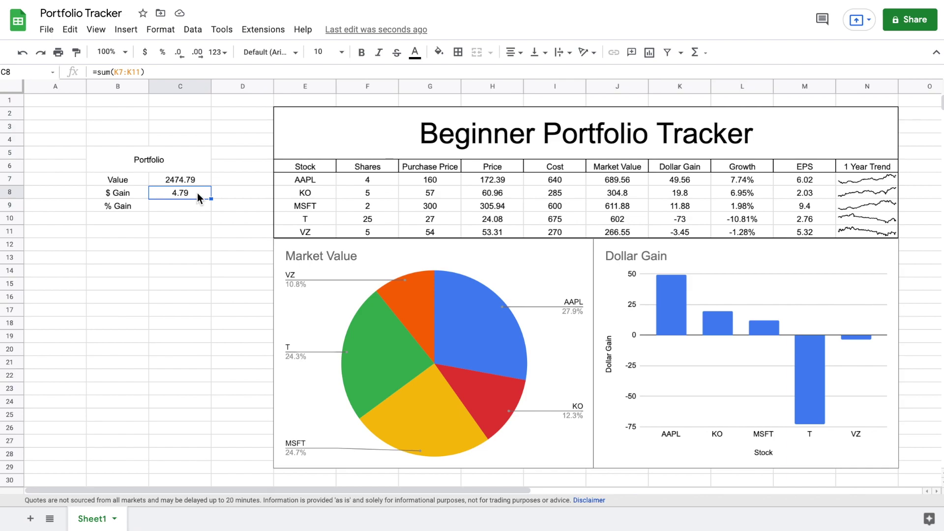
Calculate the portfolio's percentage gain in C9 with =C8/sum(I7:I11) and format the cell as a percentage
{"action": "left_click", "coordinate": [178, 206]}
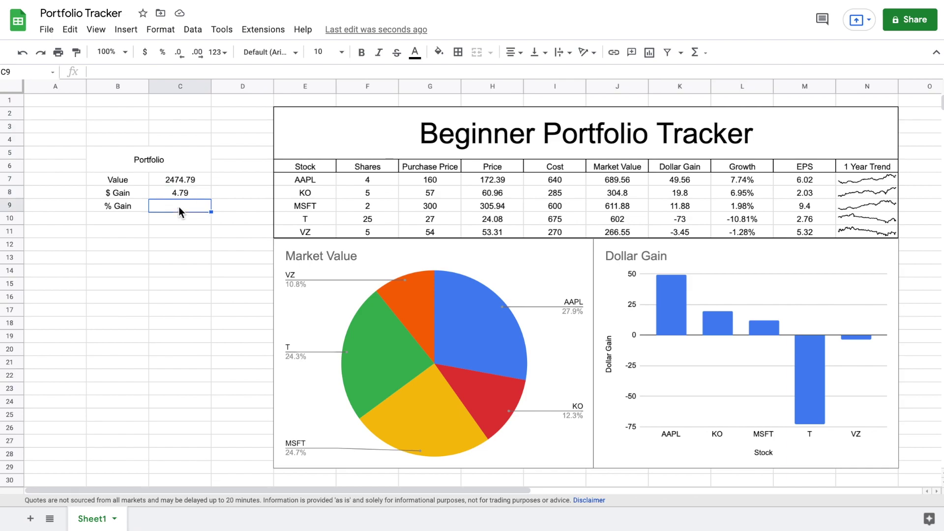
{"action": "type", "text": "="}
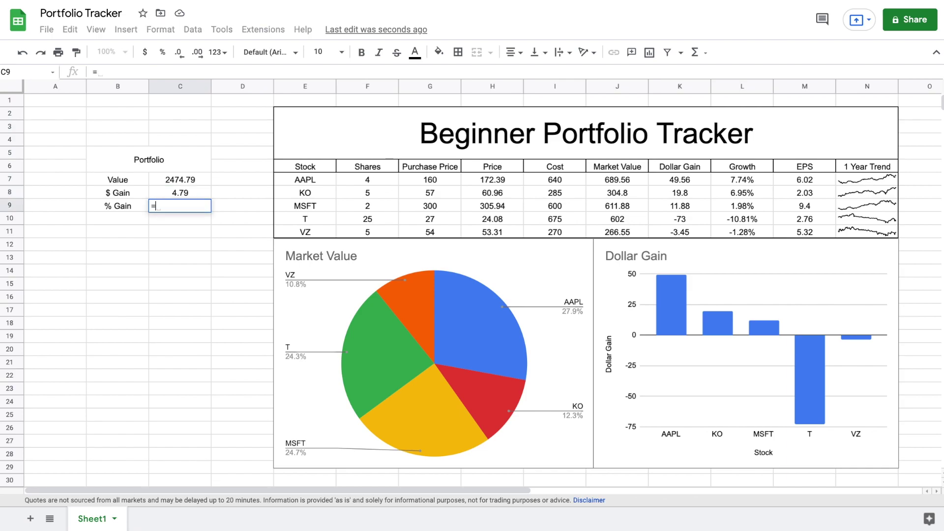
{"action": "left_click", "coordinate": [192, 192]}
{"action": "type", "text": "/"}
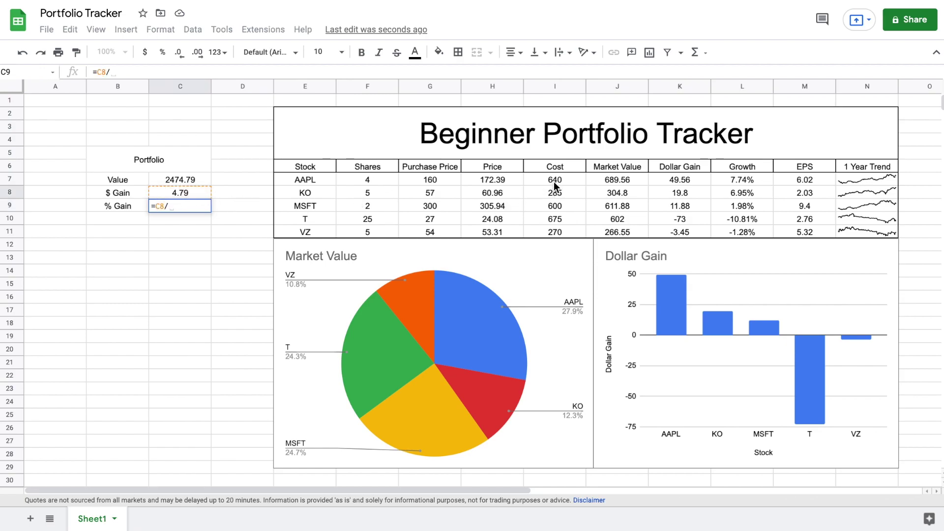
{"action": "type", "text": "su"}
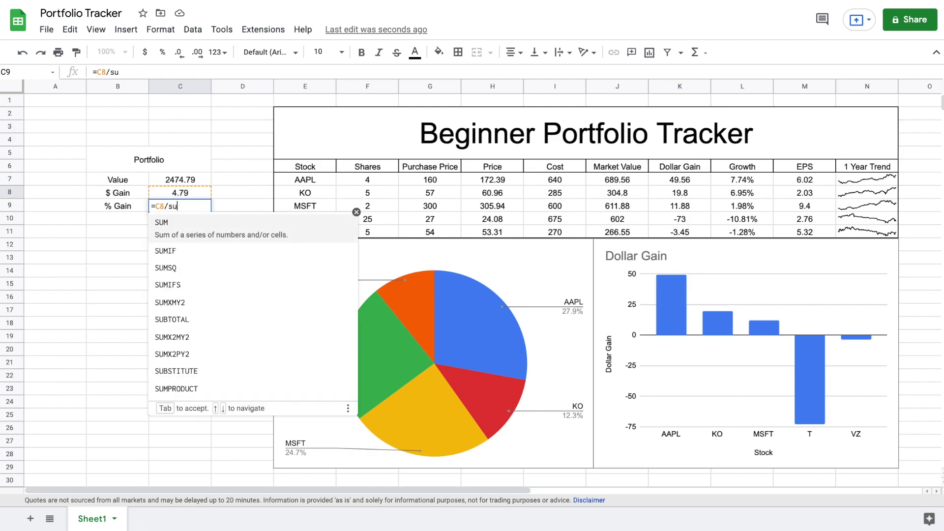
{"action": "type", "text": "m("}
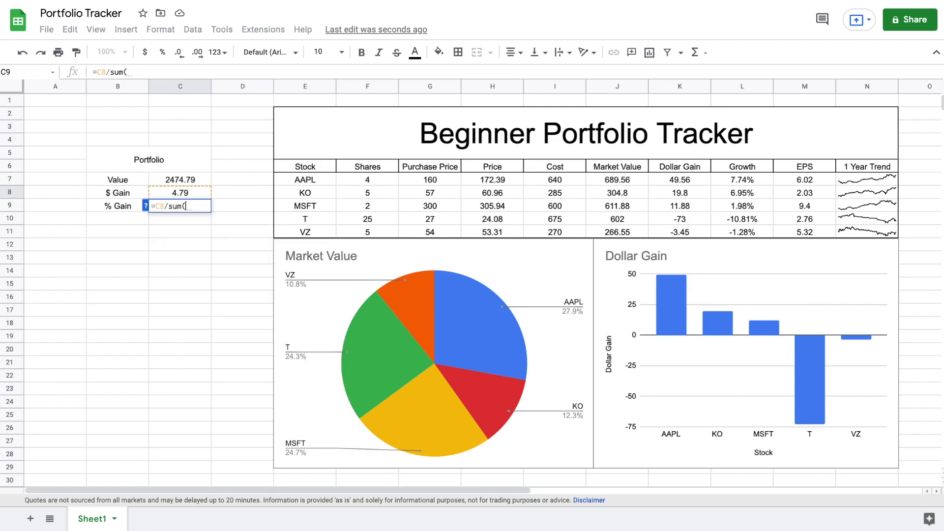
{"action": "left_click", "coordinate": [564, 178]}
{"action": "left_click_drag", "start_coordinate": [565, 186], "coordinate": [565, 228]}
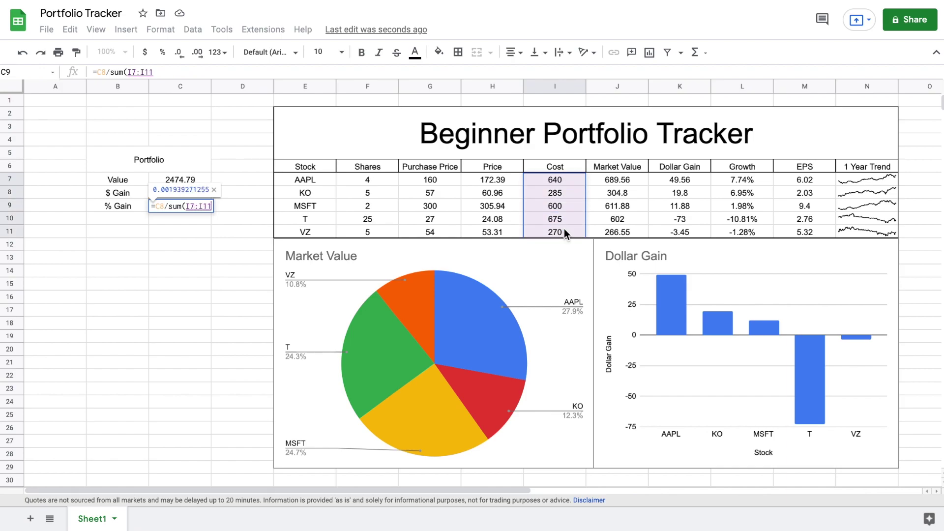
{"action": "type", "text": ")"}
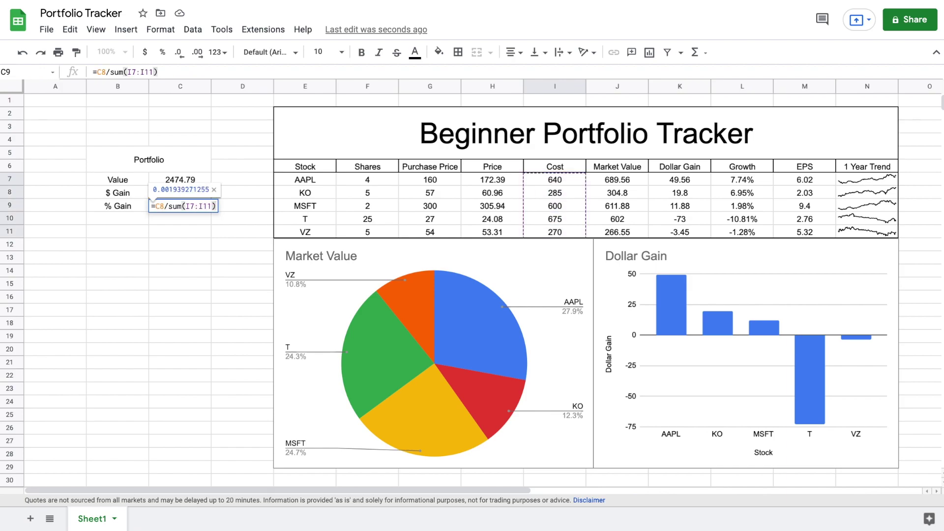
{"action": "key", "text": "Return"}
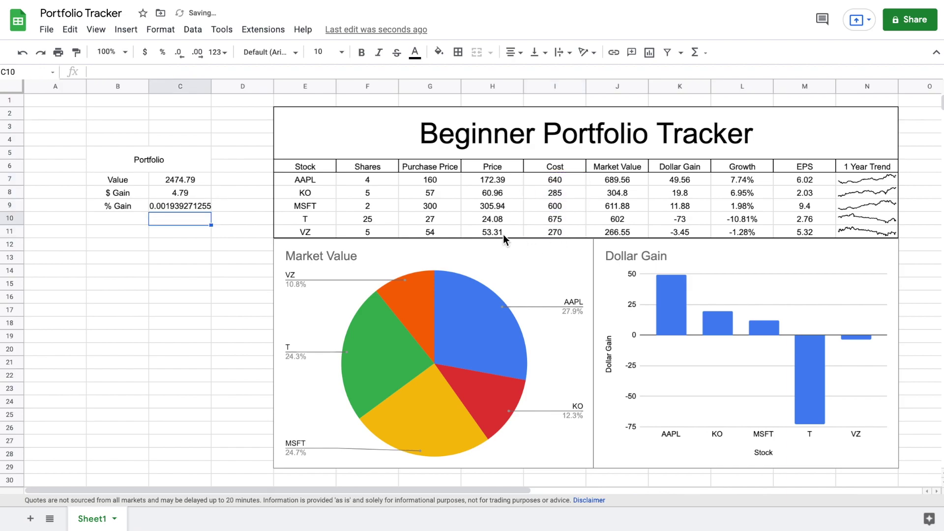
{"action": "left_click", "coordinate": [190, 205]}
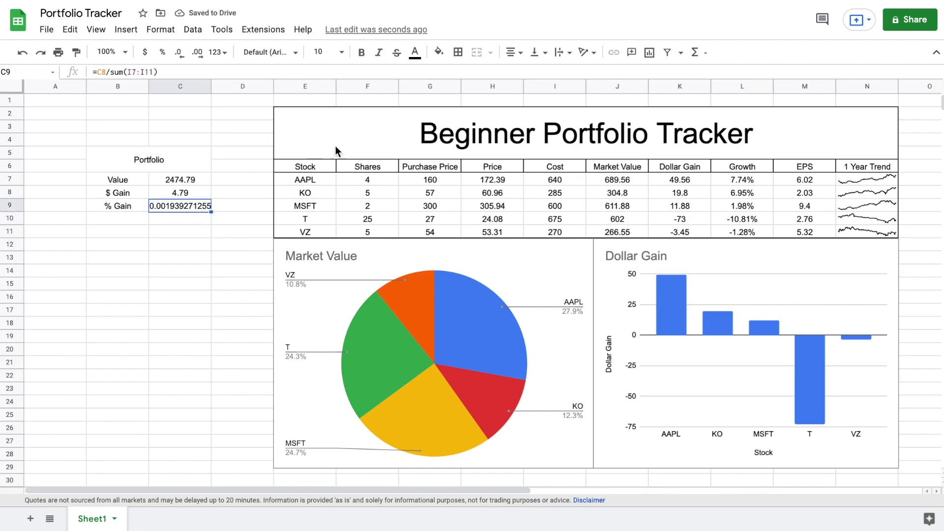
{"action": "left_click", "coordinate": [162, 52]}
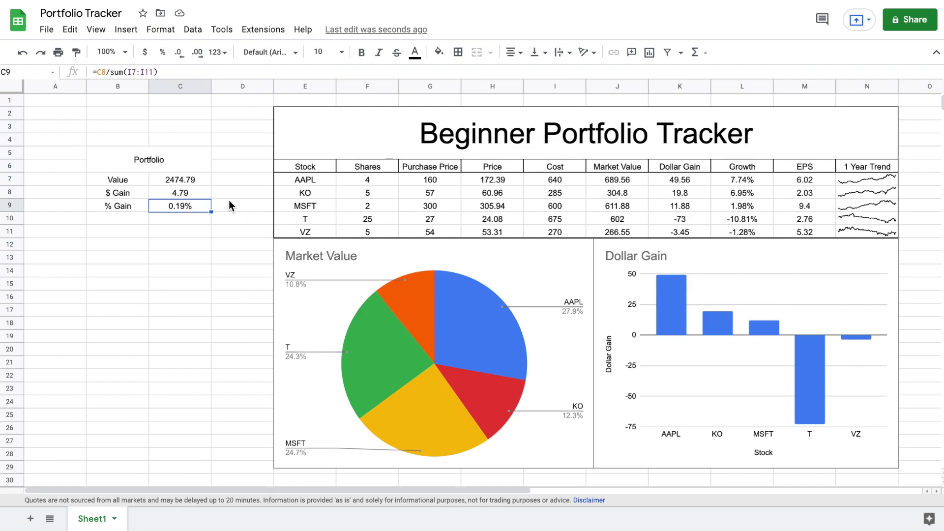
Apply an outer border around the merged "Portfolio" heading cell
{"action": "left_click", "coordinate": [187, 157]}
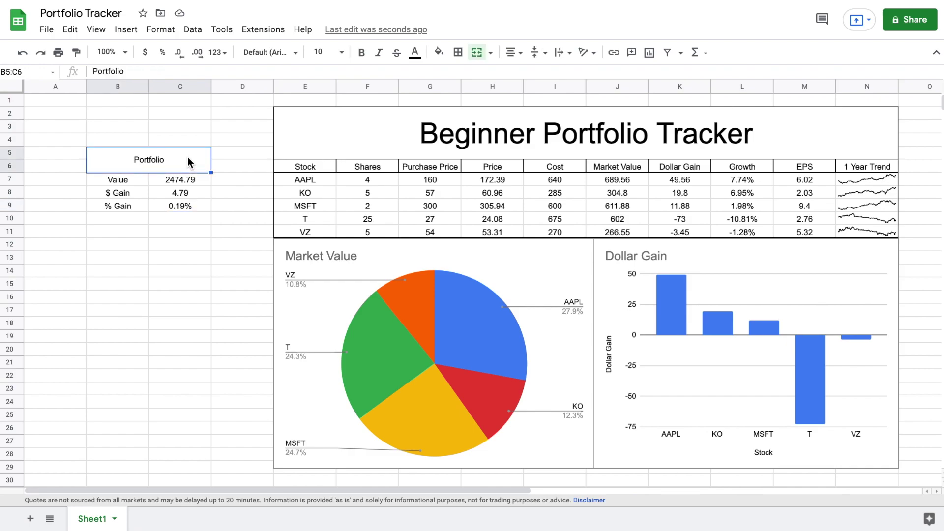
{"action": "left_click", "coordinate": [458, 52]}
{"action": "left_click", "coordinate": [528, 74]}
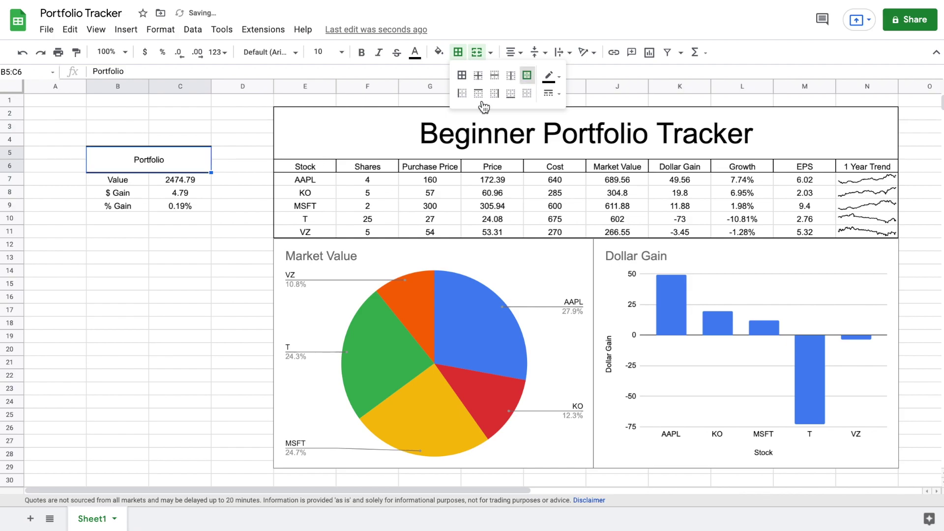
Set the "Portfolio" heading's font size to 18 and apply an outer border around the summary cells B7:C9
{"action": "left_click", "coordinate": [343, 53]}
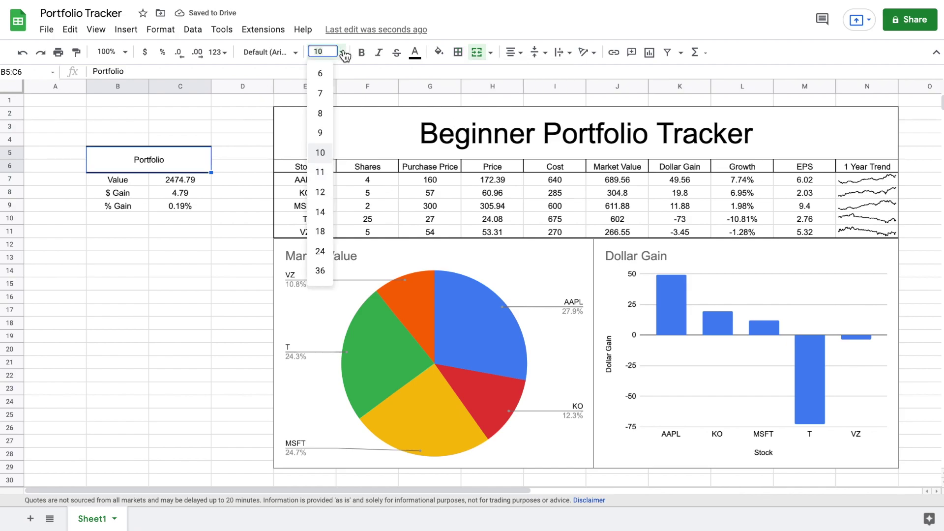
{"action": "left_click", "coordinate": [325, 229]}
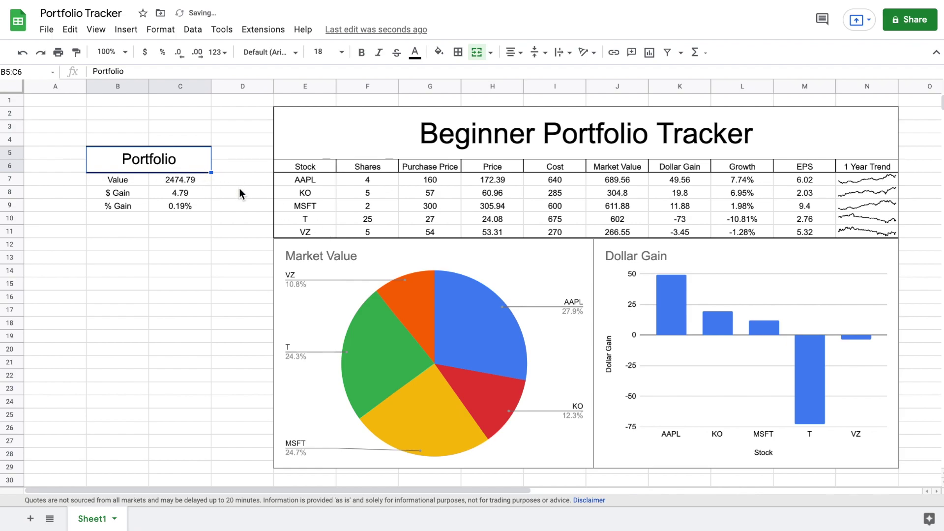
{"action": "left_click_drag", "start_coordinate": [124, 183], "coordinate": [182, 210]}
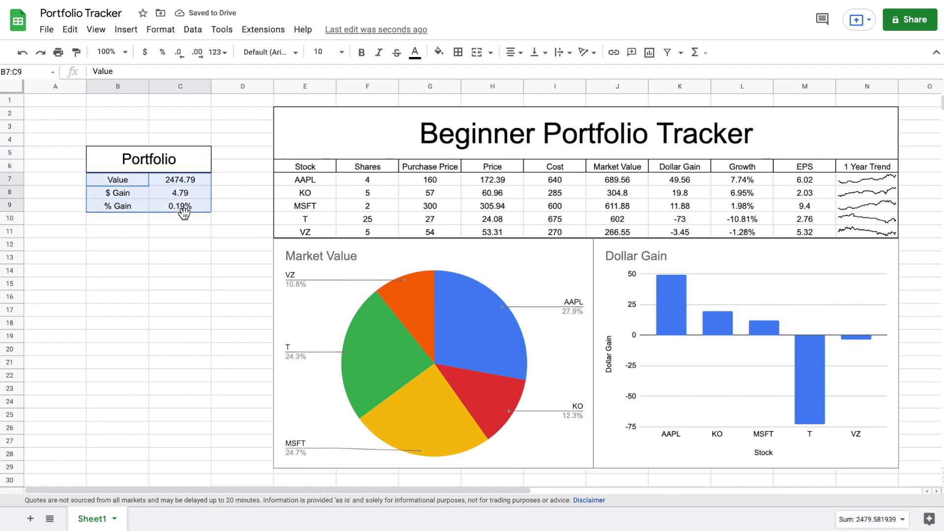
{"action": "left_click", "coordinate": [458, 52]}
{"action": "left_click", "coordinate": [526, 75]}
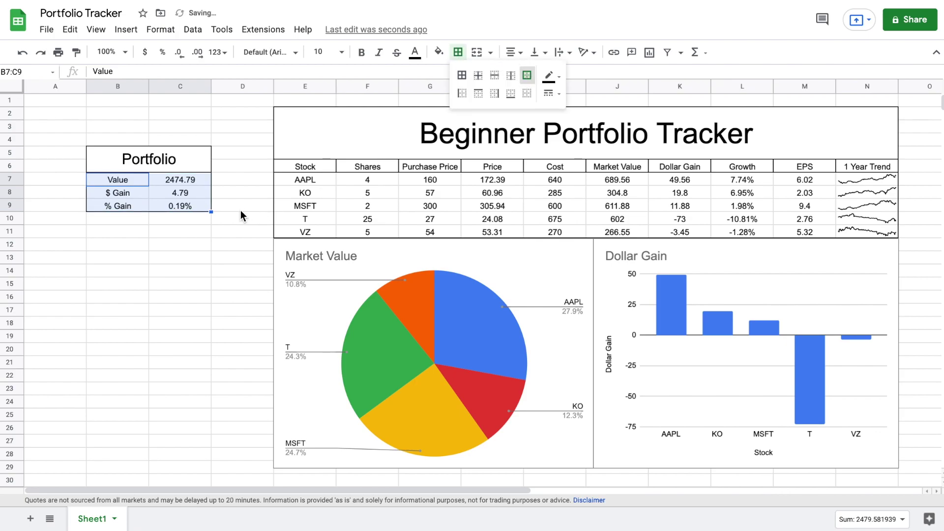
{"action": "left_click", "coordinate": [237, 208]}
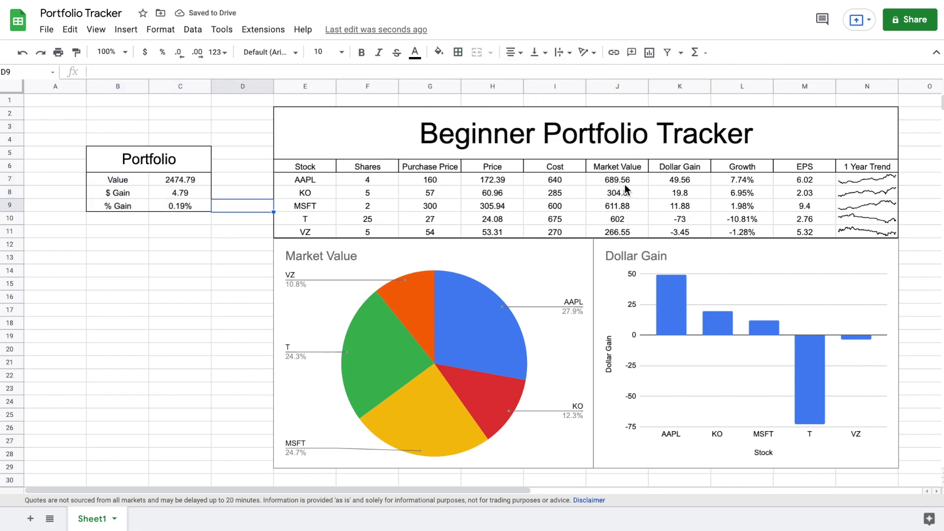
{"action": "left_click", "coordinate": [155, 257]}
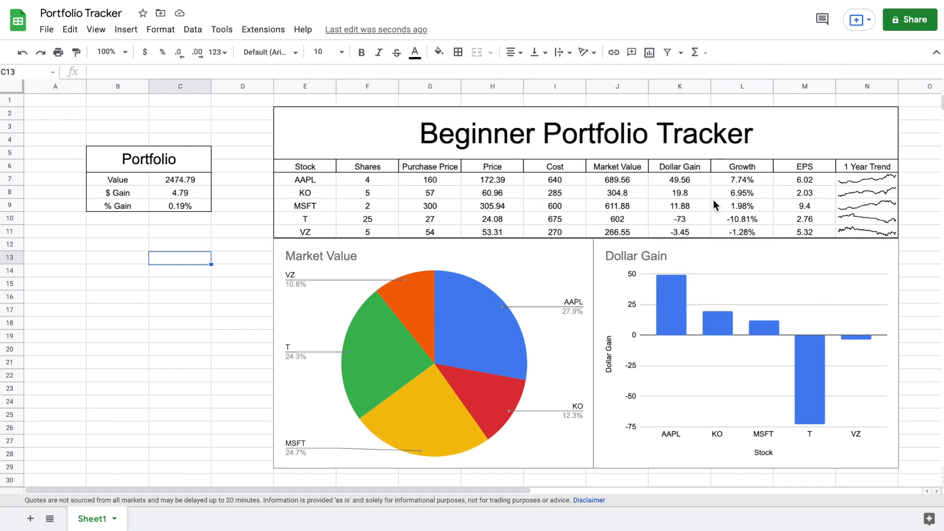
Add a conditional formatting rule to K7:L11 and C8:C9 that shows values greater than 0 in green text
{"action": "left_click_drag", "start_coordinate": [689, 178], "coordinate": [733, 237]}
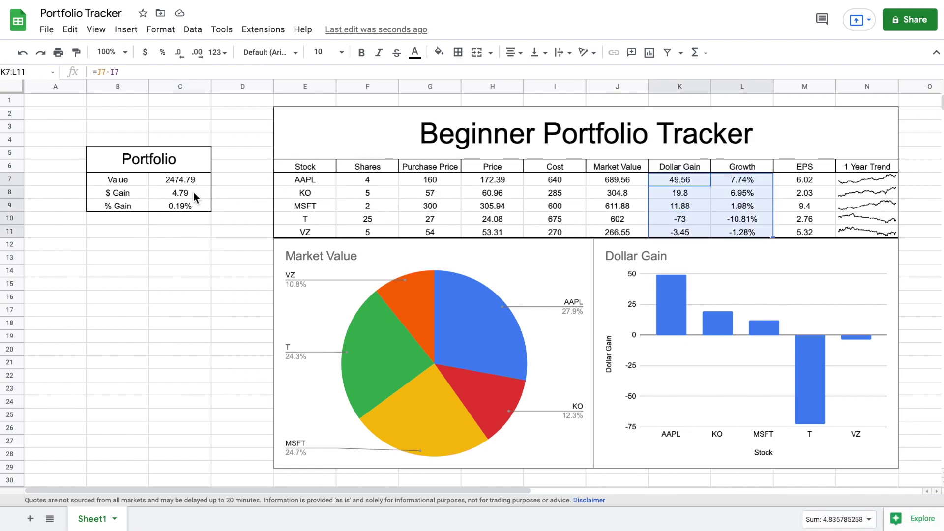
{"action": "left_click_drag", "start_coordinate": [190, 192], "coordinate": [190, 202]}
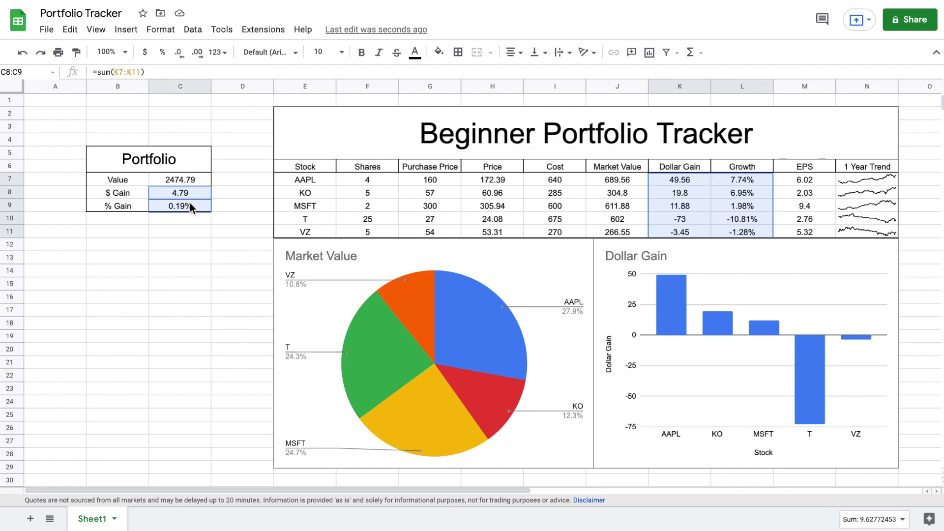
{"action": "left_click", "coordinate": [162, 31]}
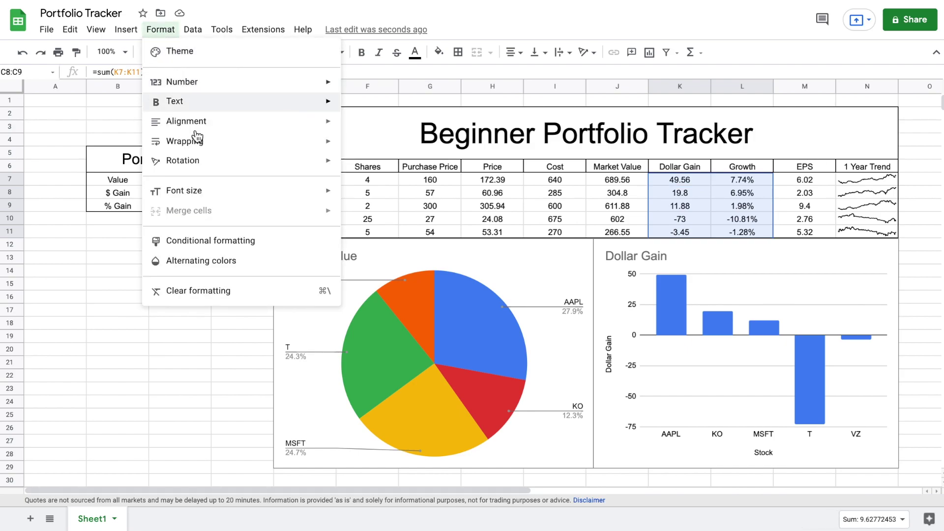
{"action": "left_click", "coordinate": [231, 244]}
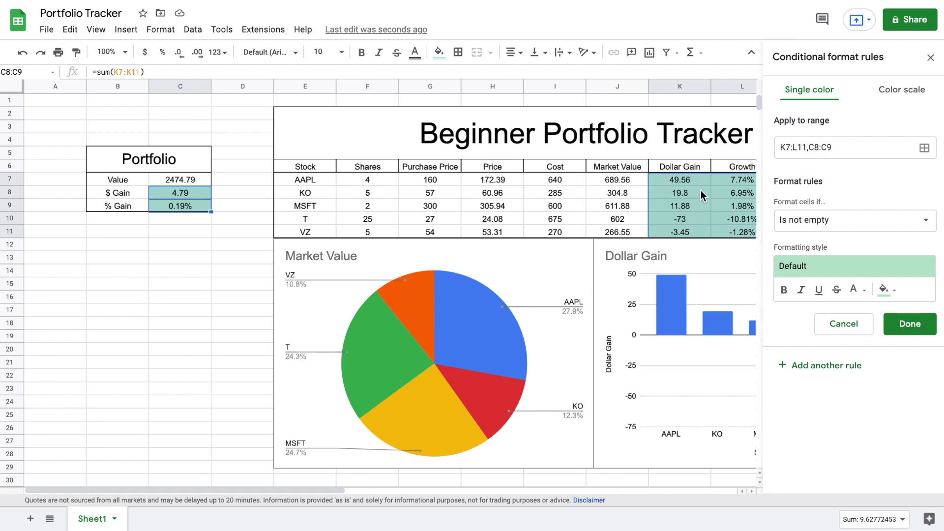
{"action": "left_click", "coordinate": [878, 227]}
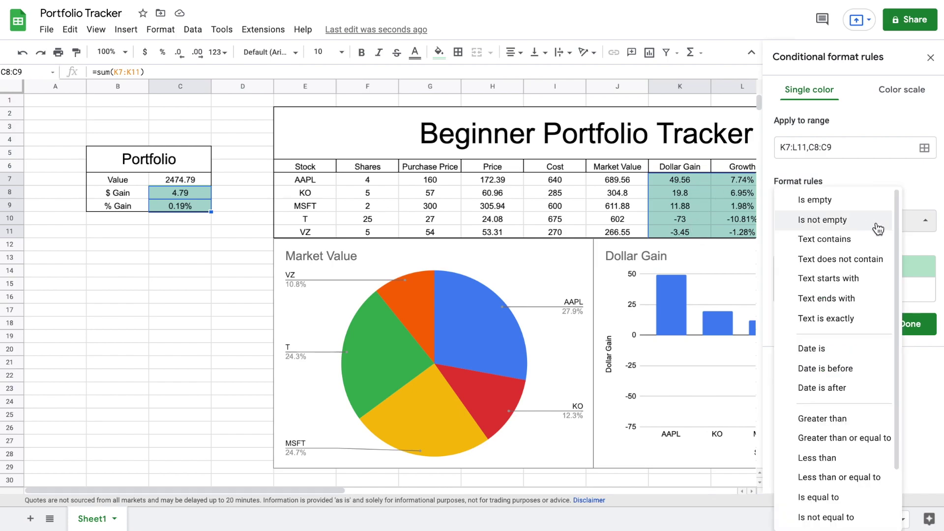
{"action": "left_click", "coordinate": [838, 418]}
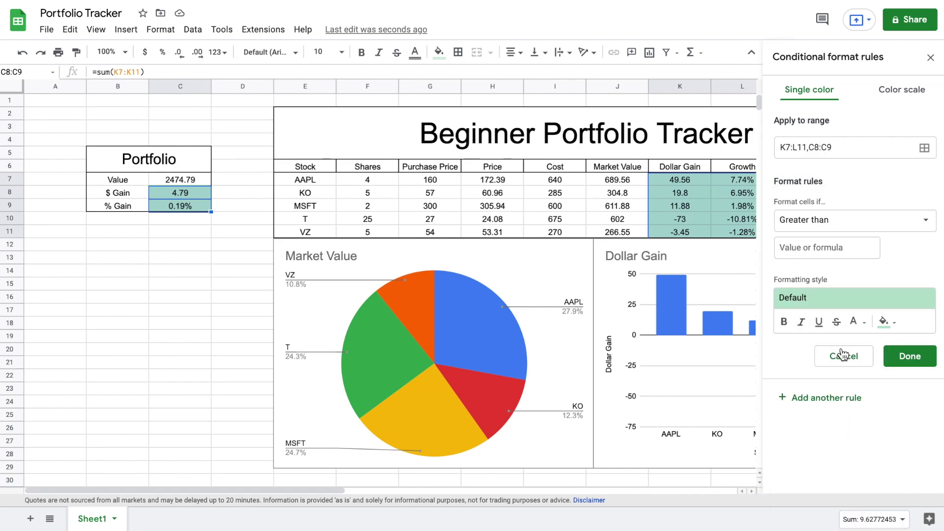
{"action": "left_click", "coordinate": [818, 251]}
{"action": "type", "text": "0"}
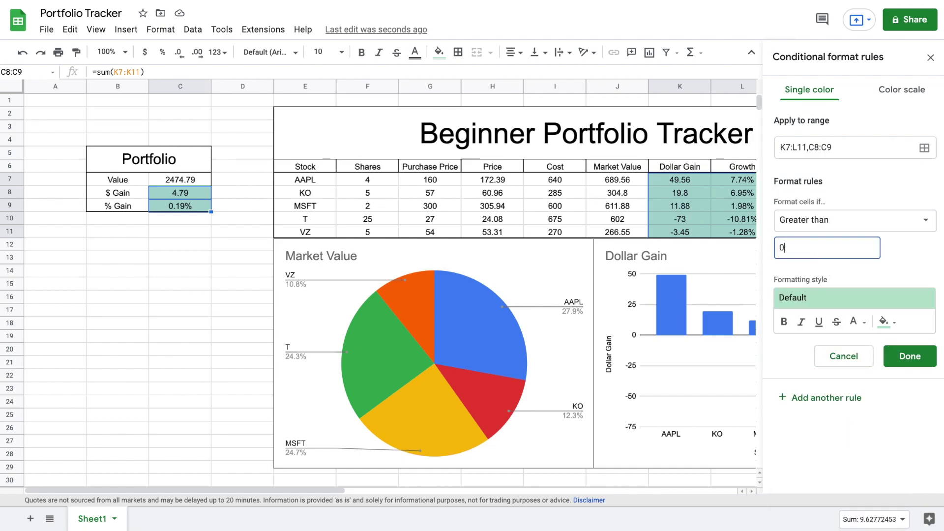
{"action": "left_click", "coordinate": [819, 301]}
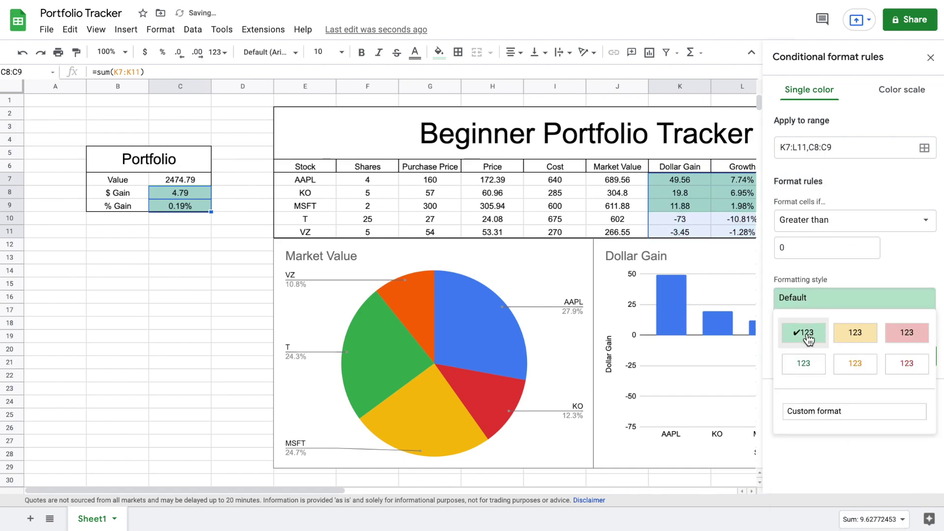
{"action": "left_click", "coordinate": [804, 364]}
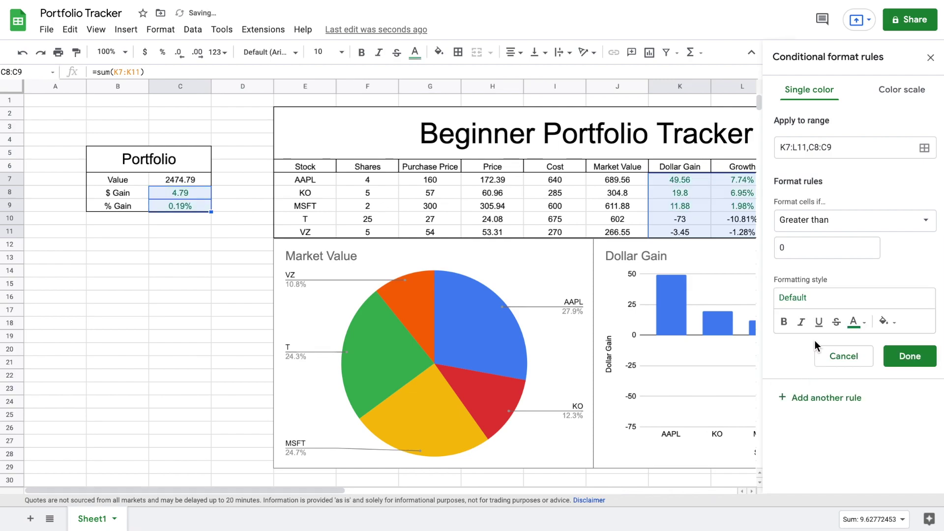
Add a second conditional formatting rule to the same ranges for values less than 0 in red text, and close the rules
{"action": "left_click", "coordinate": [812, 402]}
{"action": "left_click", "coordinate": [880, 229]}
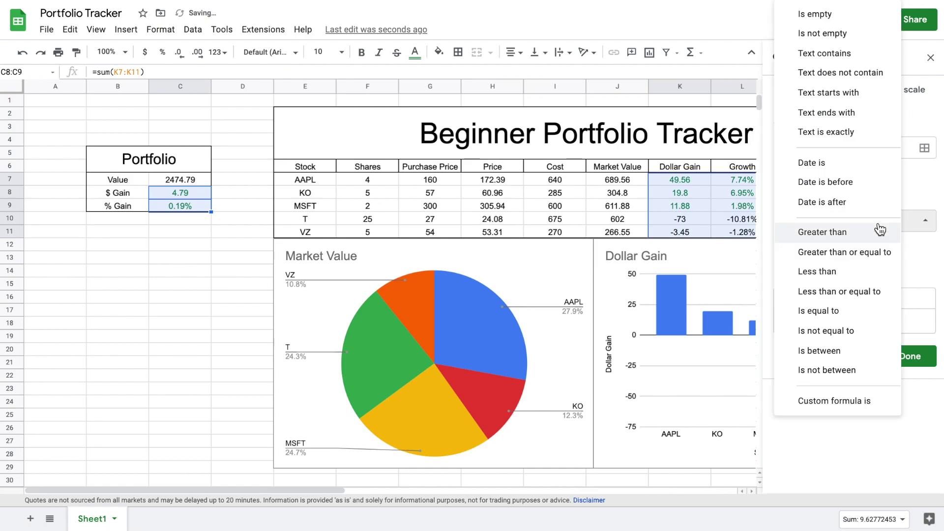
{"action": "left_click", "coordinate": [840, 272]}
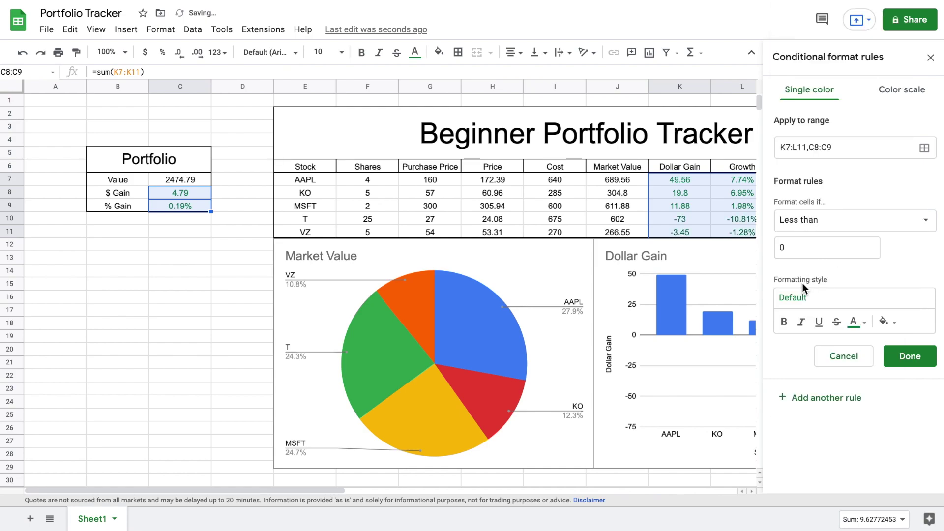
{"action": "left_click", "coordinate": [796, 299]}
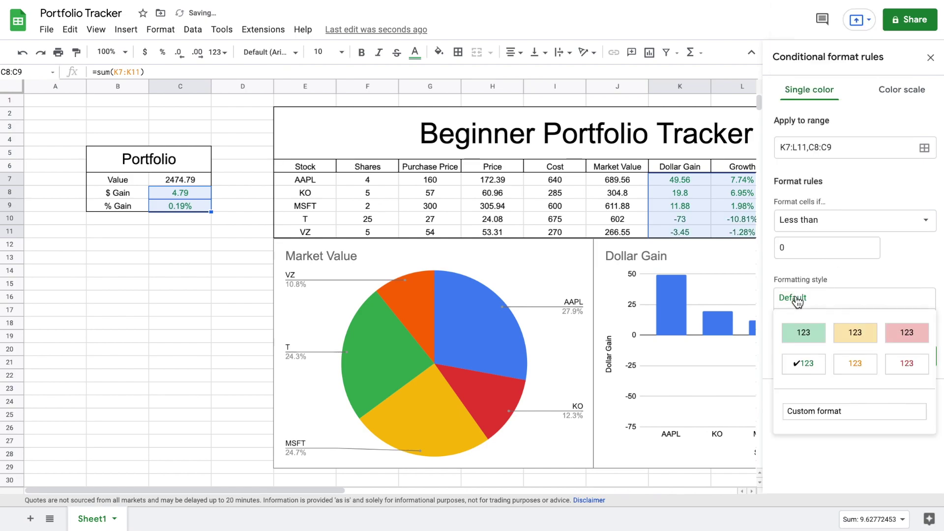
{"action": "left_click", "coordinate": [907, 363]}
{"action": "left_click", "coordinate": [907, 357]}
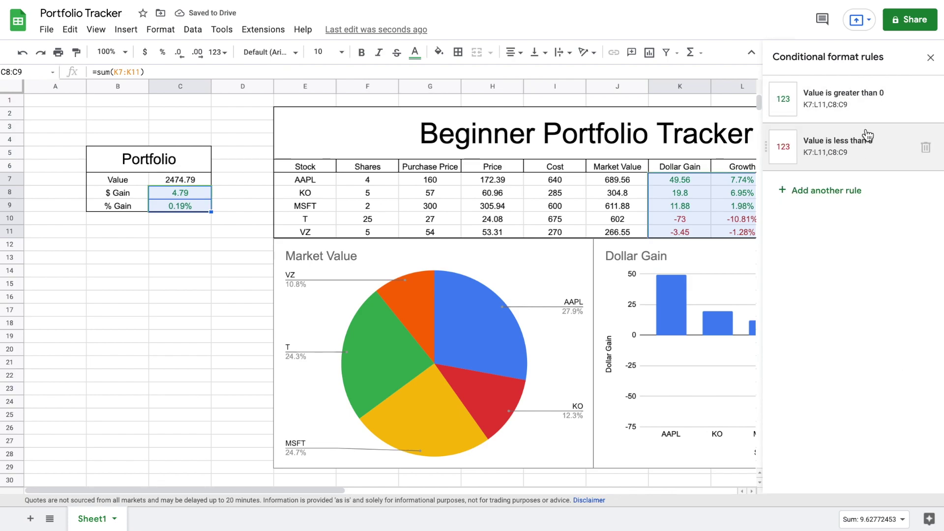
{"action": "left_click", "coordinate": [930, 58]}
{"action": "left_click", "coordinate": [147, 271]}
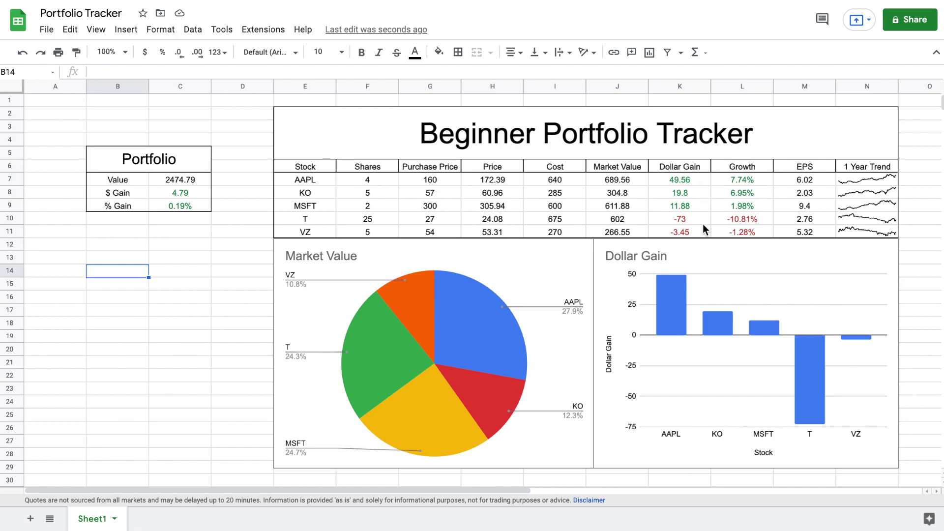
{"action": "left_click_drag", "start_coordinate": [197, 191], "coordinate": [197, 206]}
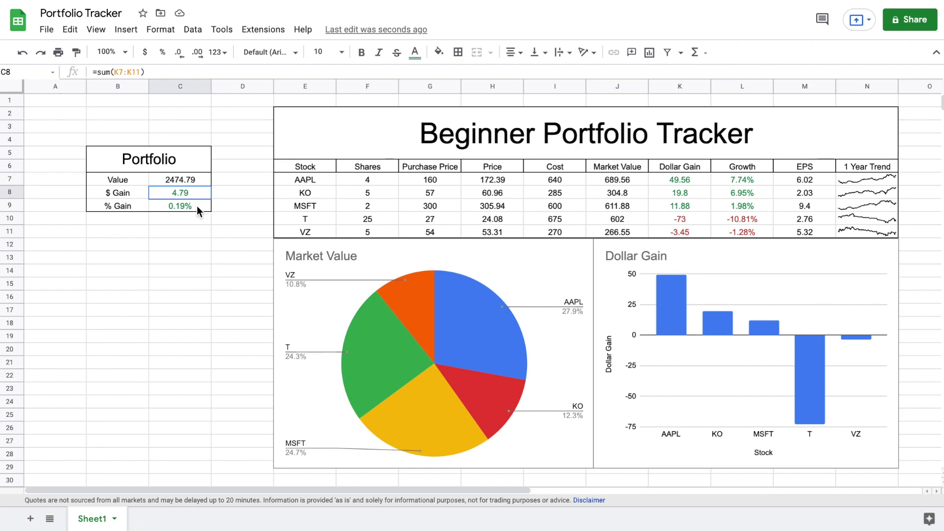
{"action": "left_click", "coordinate": [240, 229]}
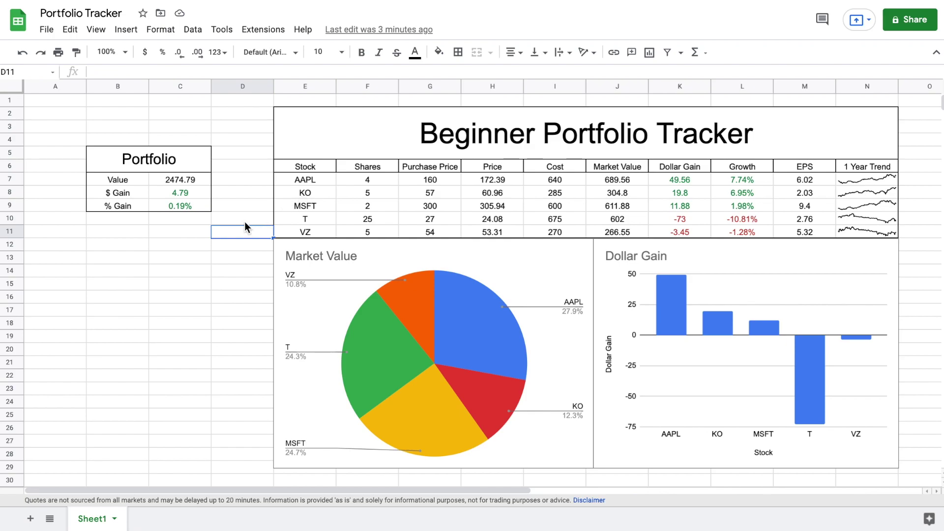
Fill the "Beginner Portfolio Tracker" title and the "Portfolio" heading with the standard yellow color
{"action": "left_click", "coordinate": [346, 126]}
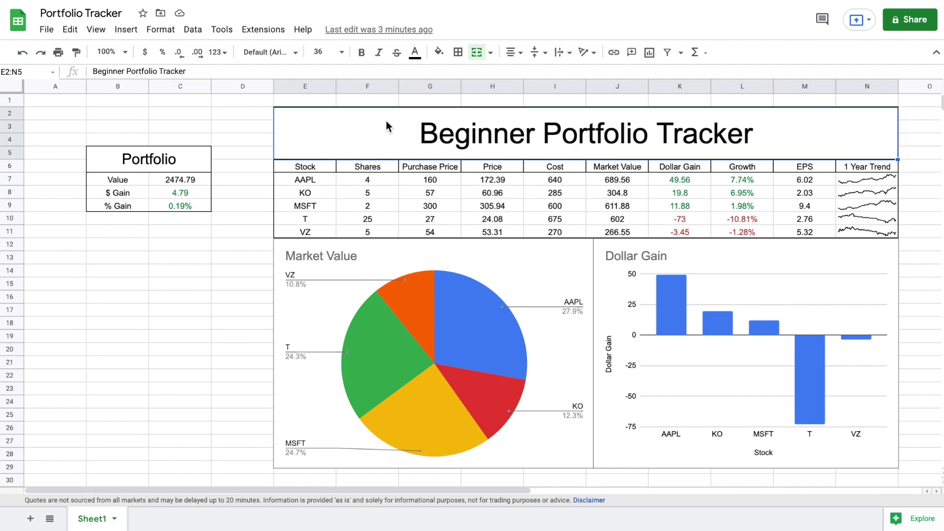
{"action": "left_click", "coordinate": [184, 164], "text": "ctrl"}
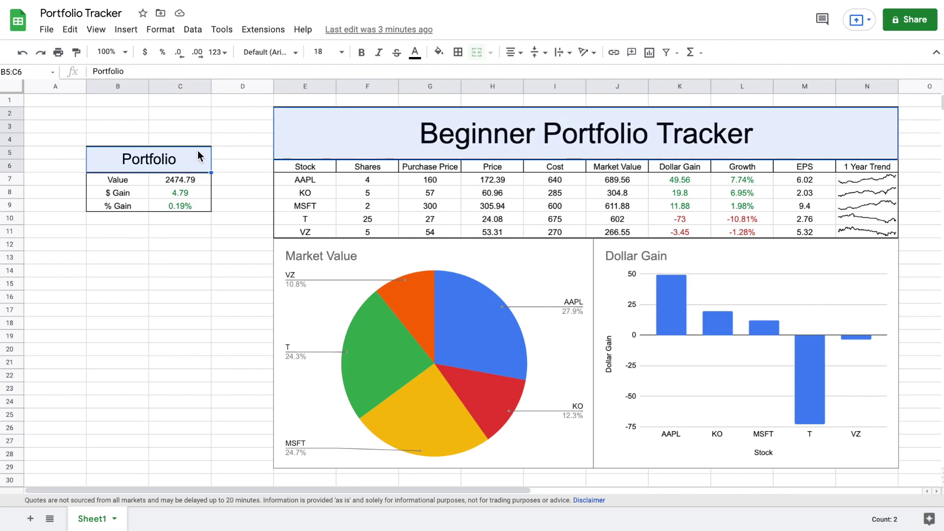
{"action": "left_click", "coordinate": [439, 52]}
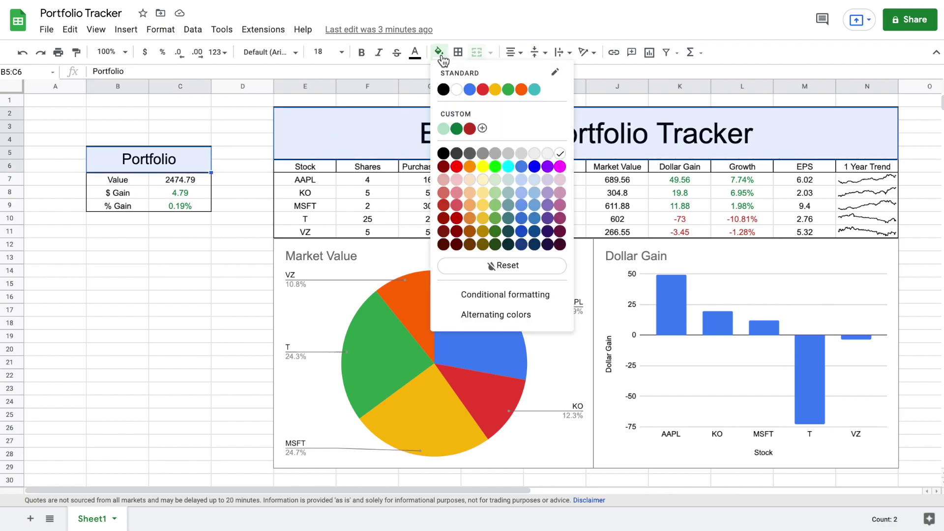
{"action": "left_click", "coordinate": [495, 90]}
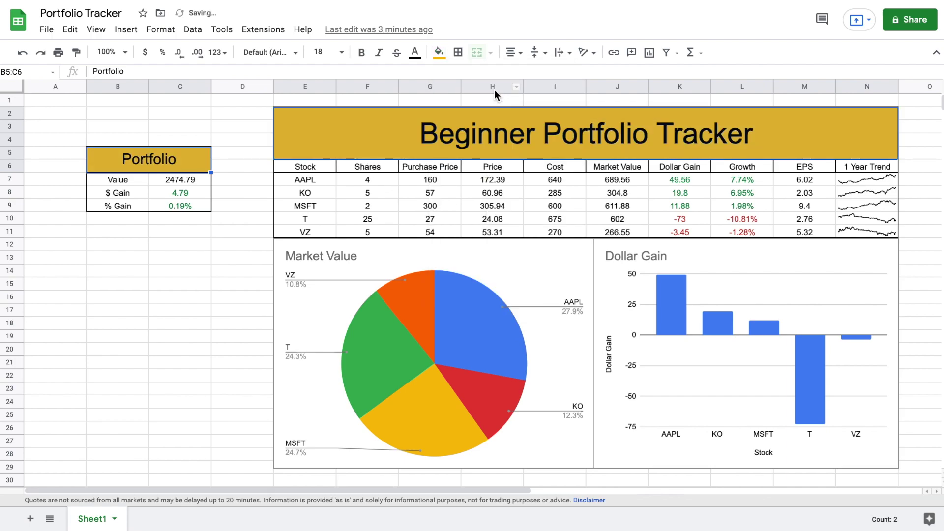
{"action": "left_click", "coordinate": [240, 159]}
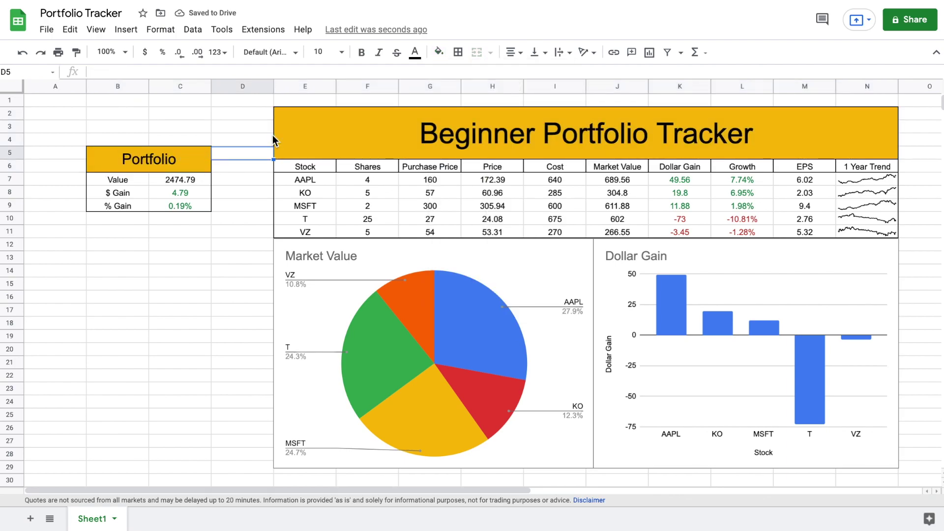
Fill the holdings header row E6:N6 and the Portfolio labels B7:B9 with light blue
{"action": "left_click_drag", "start_coordinate": [320, 164], "coordinate": [845, 169]}
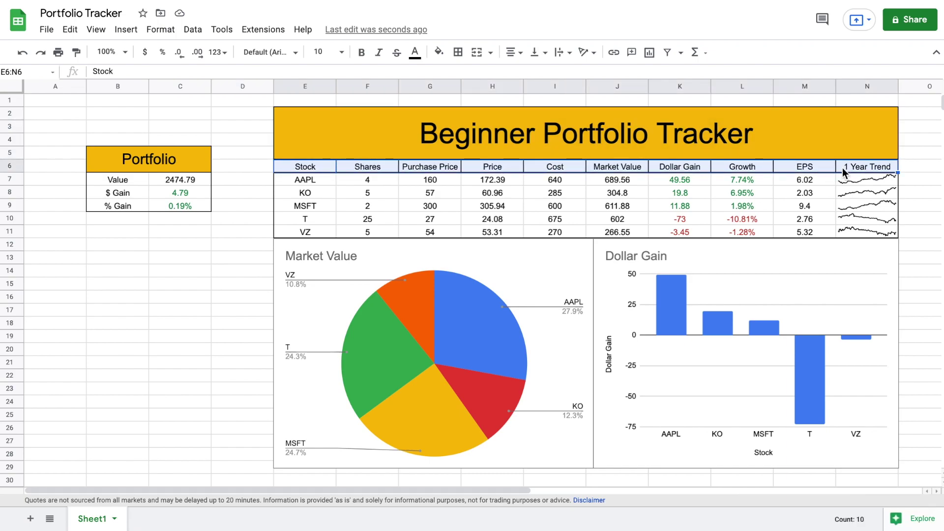
{"action": "left_click_drag", "start_coordinate": [129, 178], "coordinate": [128, 202]}
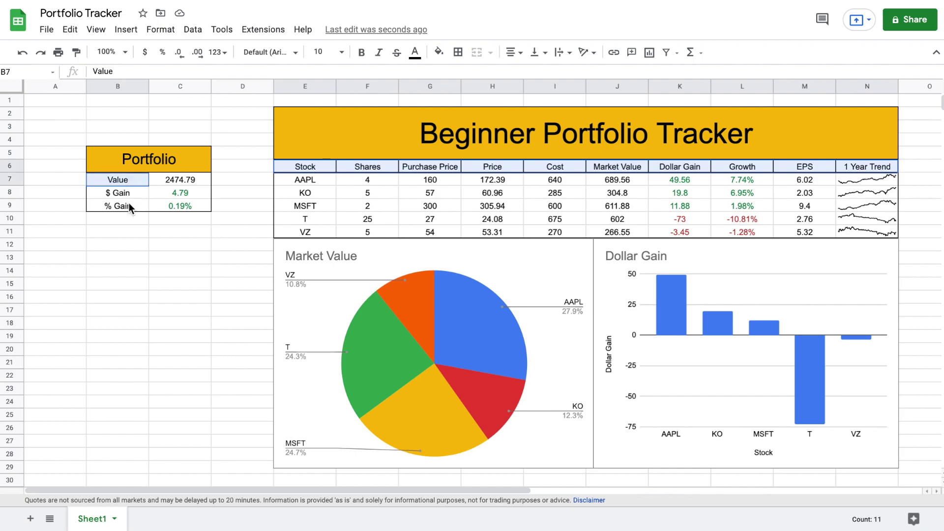
{"action": "left_click", "coordinate": [438, 52]}
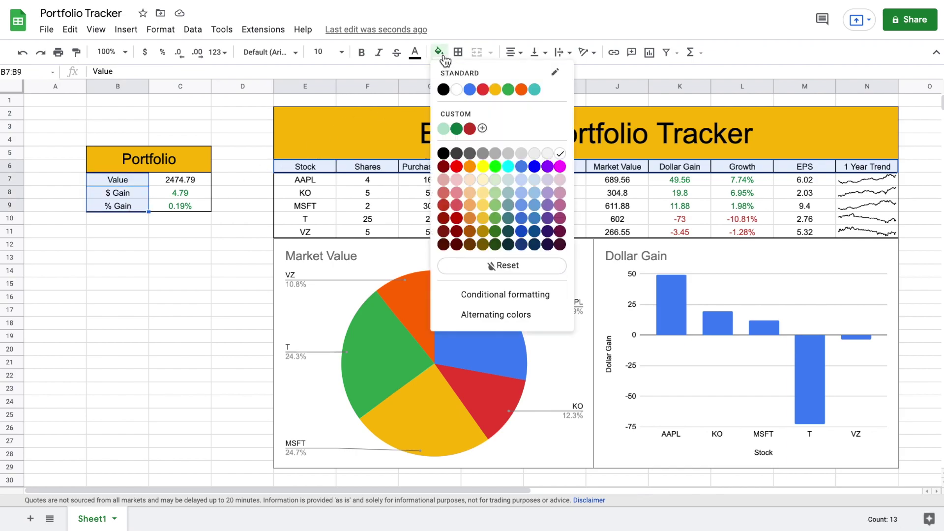
{"action": "left_click", "coordinate": [536, 181]}
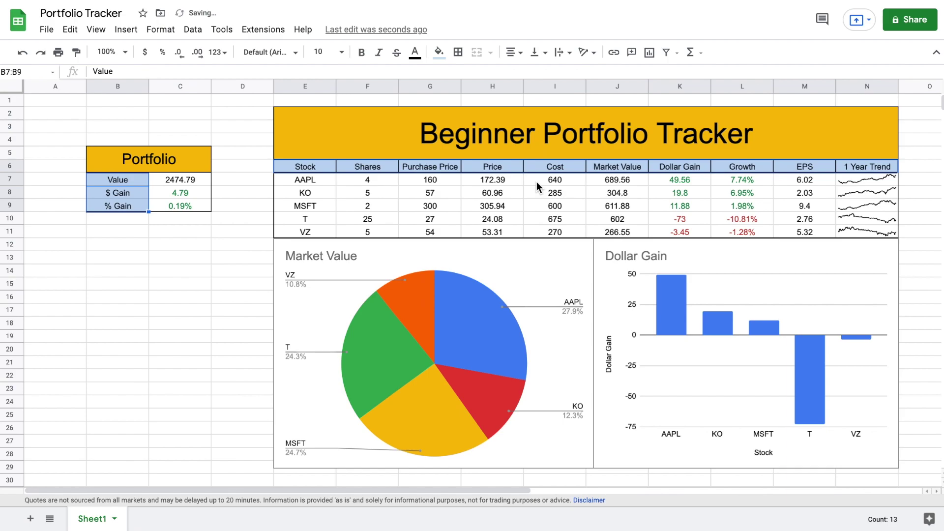
{"action": "left_click", "coordinate": [241, 220]}
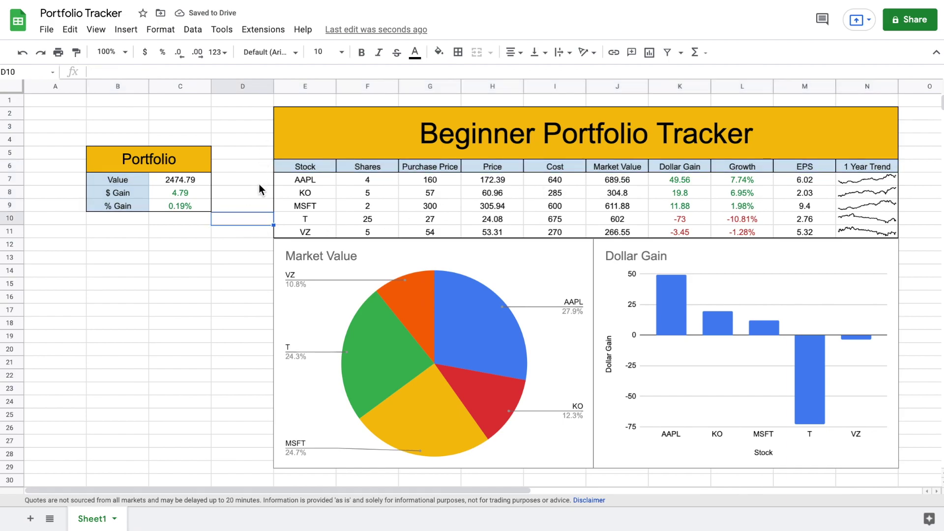
Set the background color of the Market Value pie chart to light yellow
{"action": "left_click", "coordinate": [555, 266]}
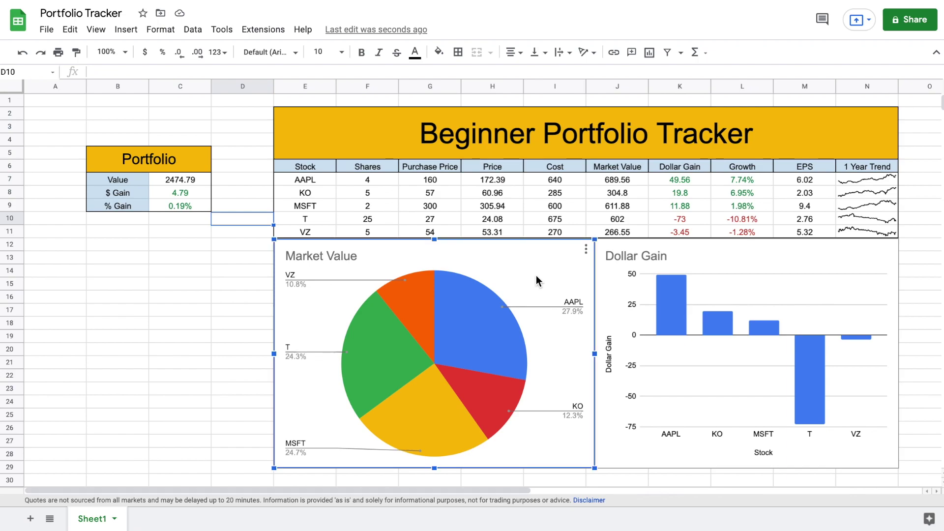
{"action": "right_click", "coordinate": [536, 281]}
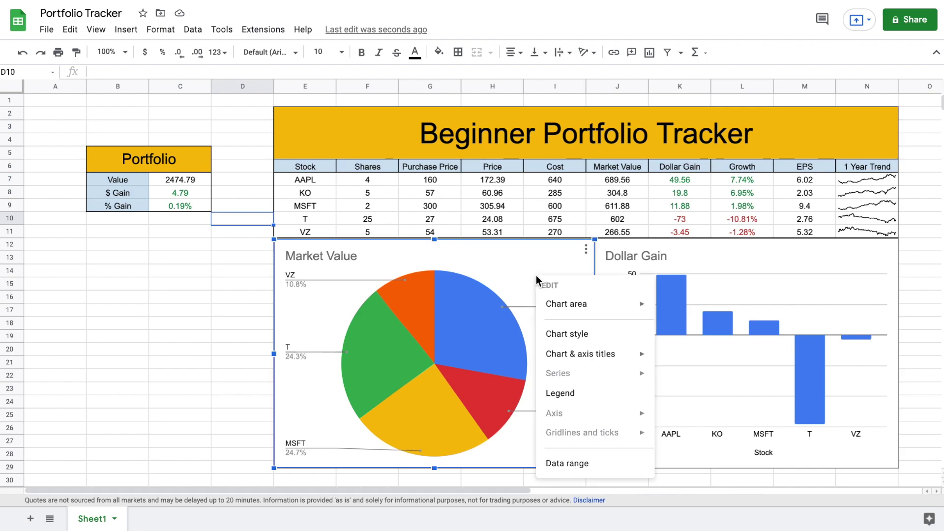
{"action": "left_click", "coordinate": [593, 336]}
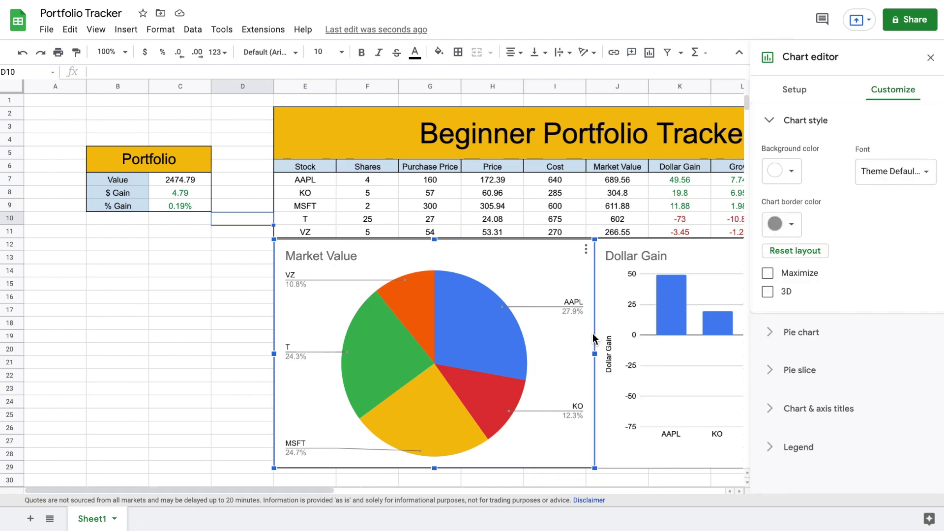
{"action": "left_click", "coordinate": [800, 175]}
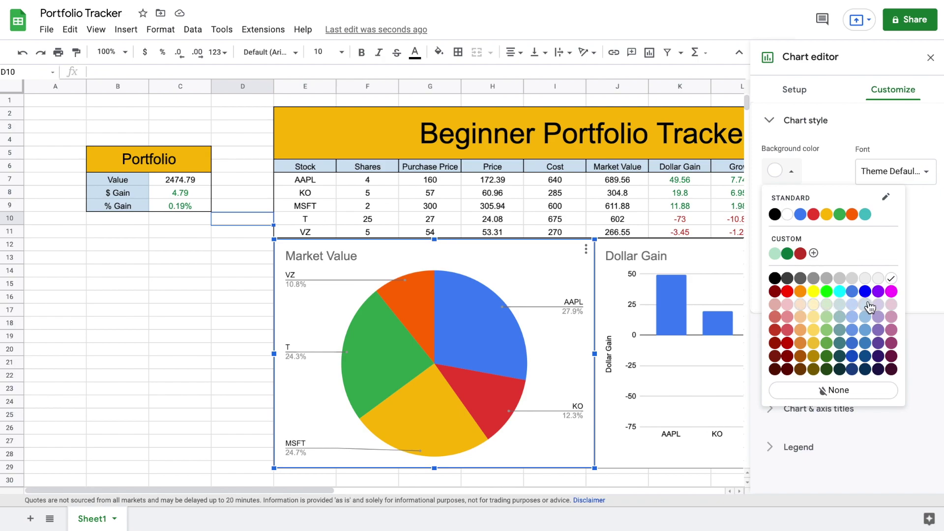
{"action": "left_click", "coordinate": [814, 305]}
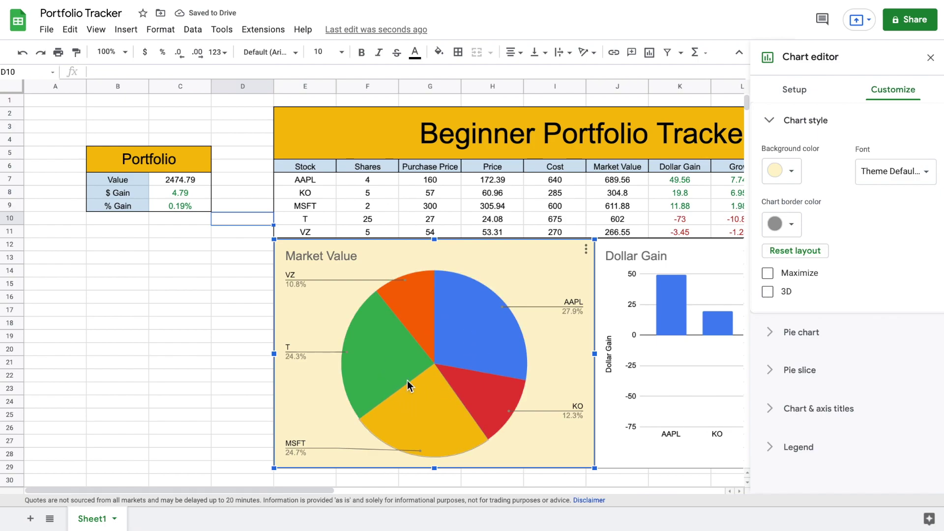
Set the background color of the Dollar Gain column chart to light red and close the chart editor
{"action": "left_click", "coordinate": [617, 305]}
{"action": "left_click", "coordinate": [792, 172]}
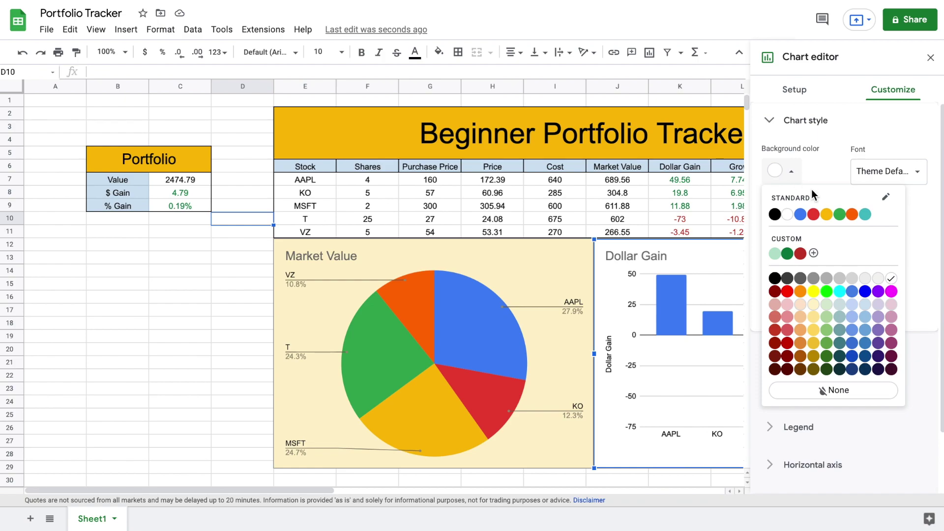
{"action": "left_click", "coordinate": [787, 308]}
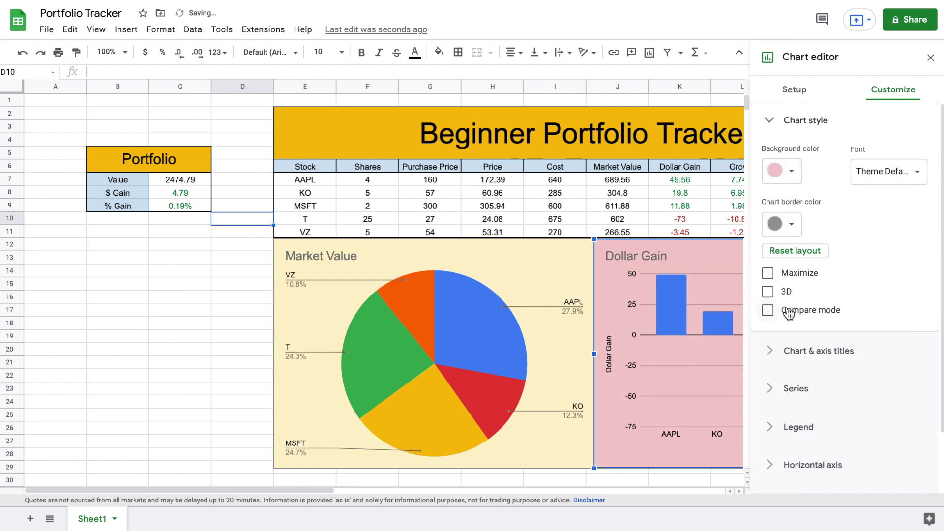
{"action": "left_click", "coordinate": [930, 58]}
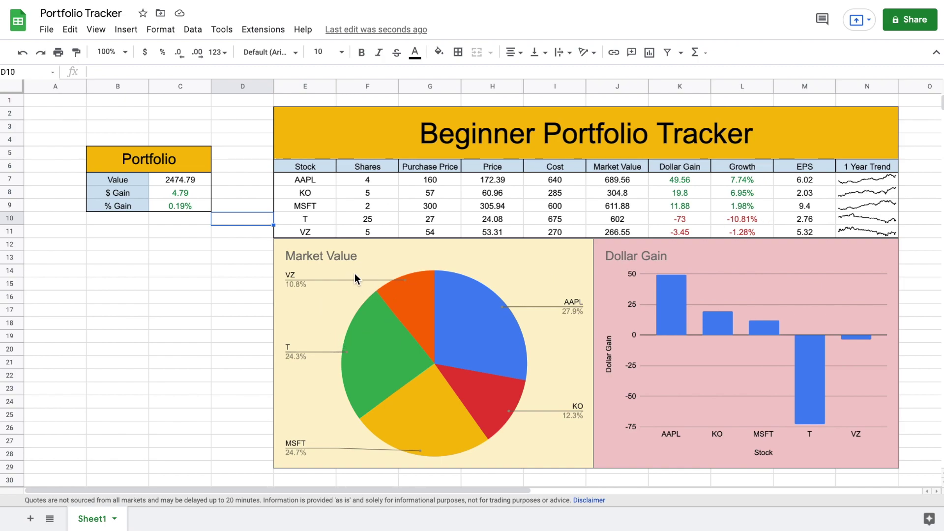
Make all text in the entire sheet bold
{"action": "left_click", "coordinate": [10, 88]}
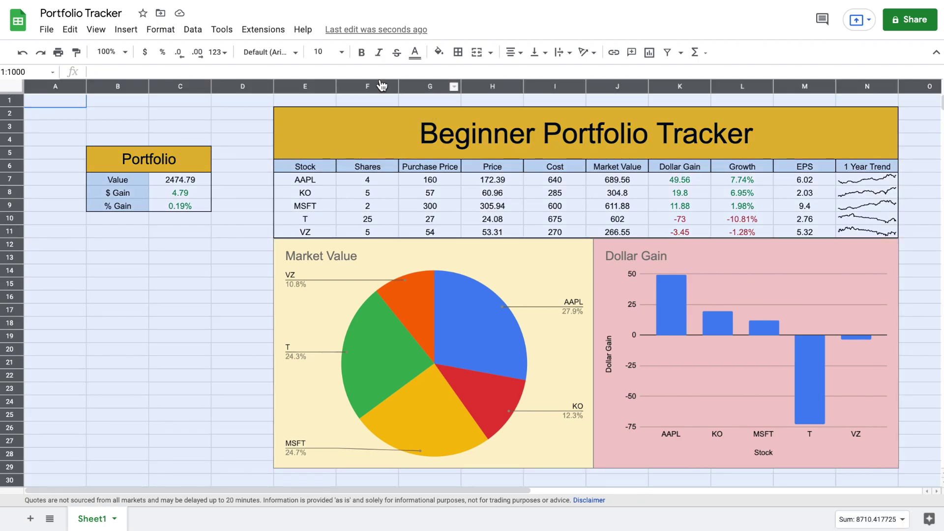
{"action": "left_click", "coordinate": [362, 54]}
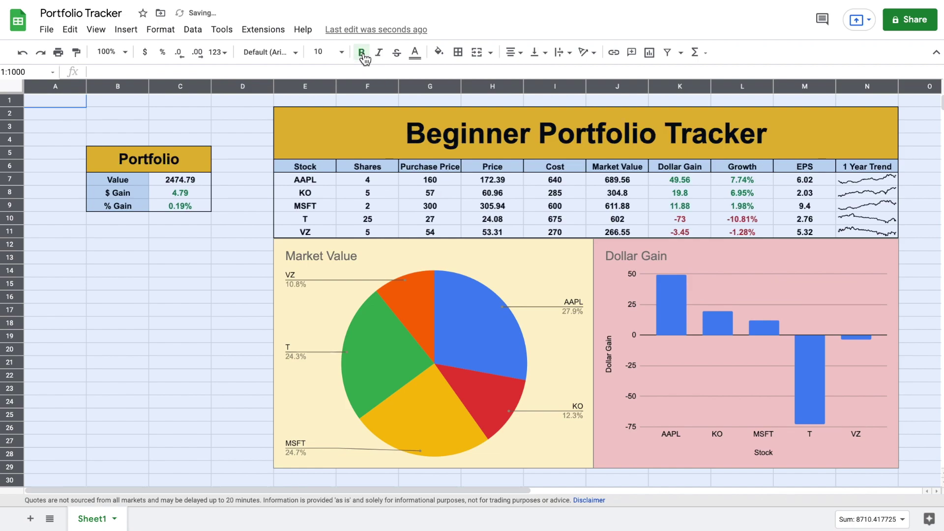
{"action": "left_click", "coordinate": [234, 166]}
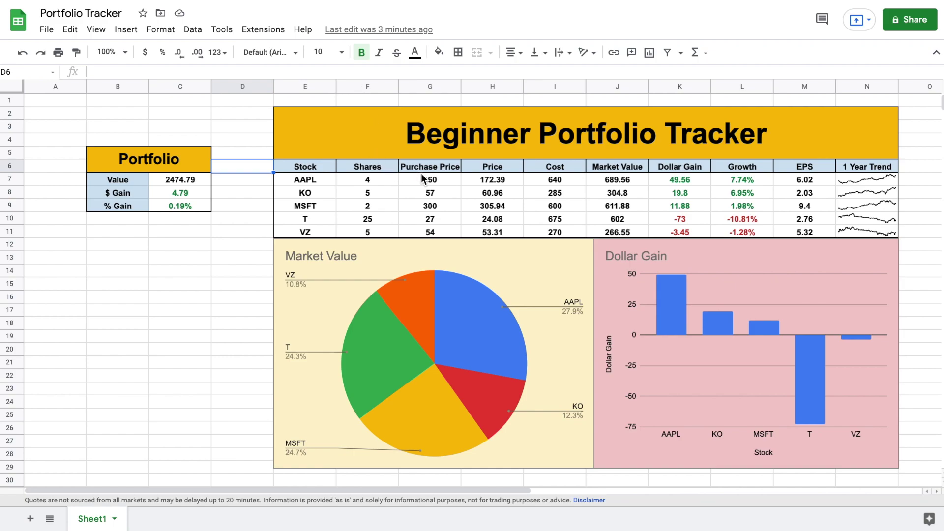
Replace the AAPL holding in row 7 with TSLA, using 2 shares and a purchase price of 850
{"action": "left_click", "coordinate": [323, 179]}
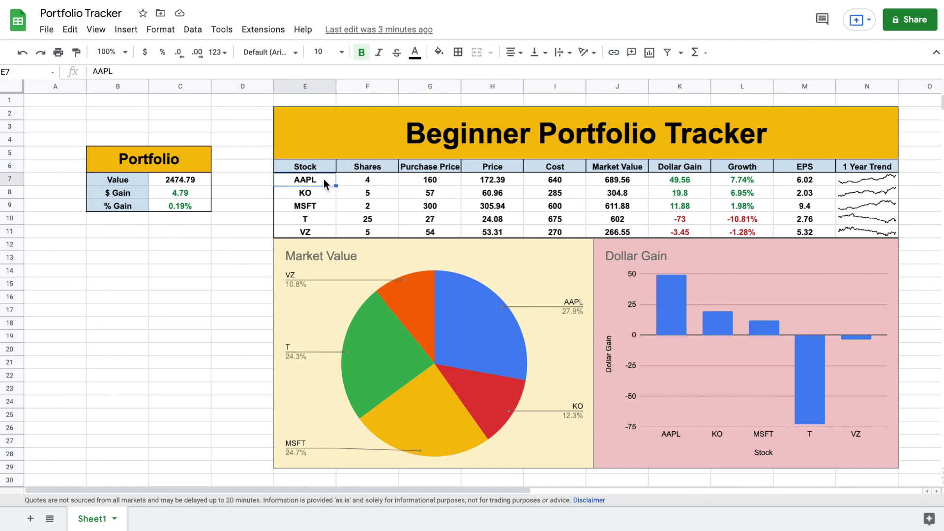
{"action": "type", "text": "TSLA"}
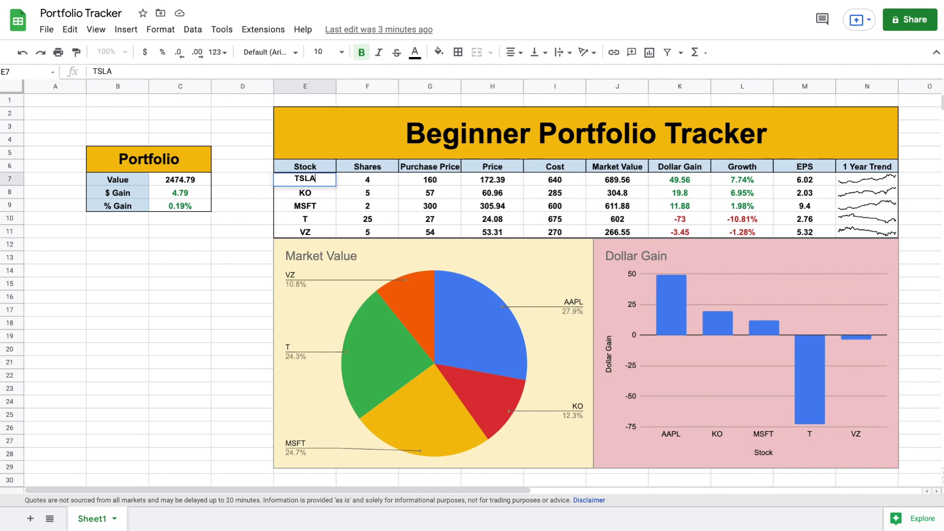
{"action": "key", "text": "Tab"}
{"action": "type", "text": "2"}
{"action": "key", "text": "Tab"}
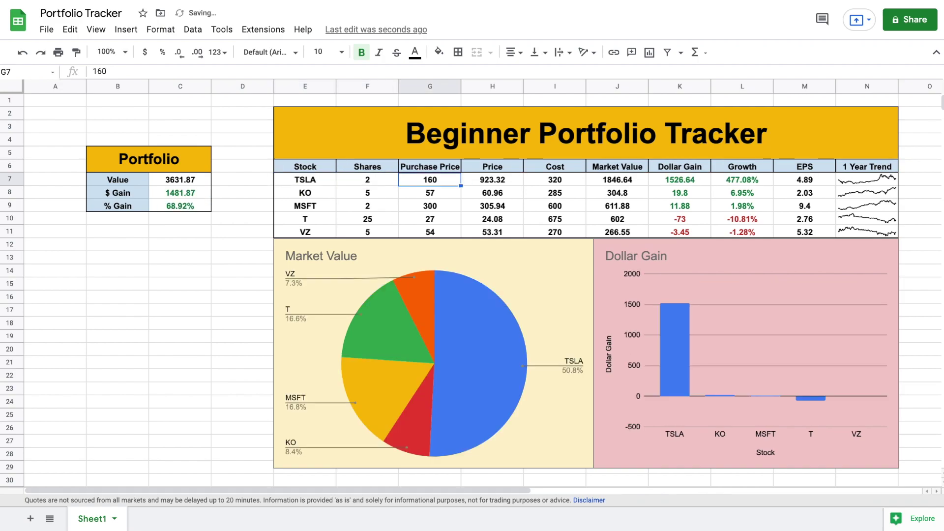
{"action": "type", "text": "850"}
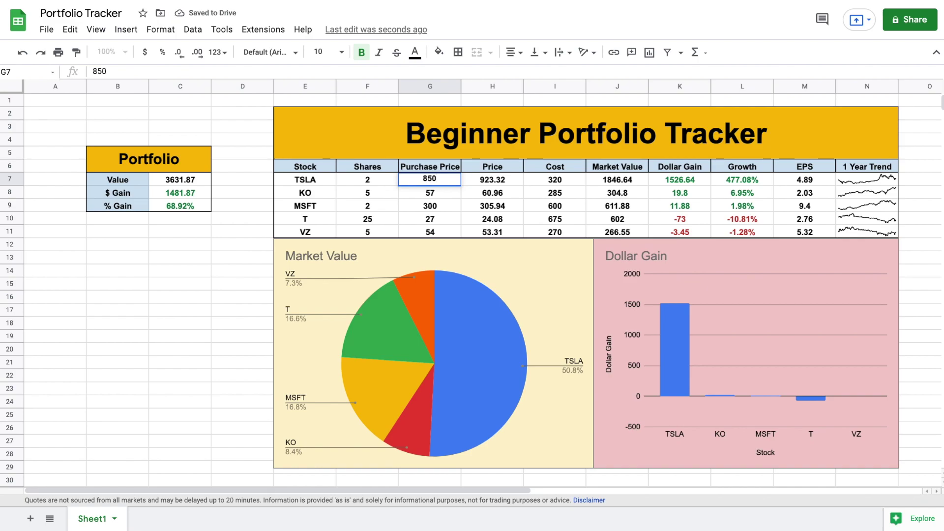
{"action": "key", "text": "Return"}
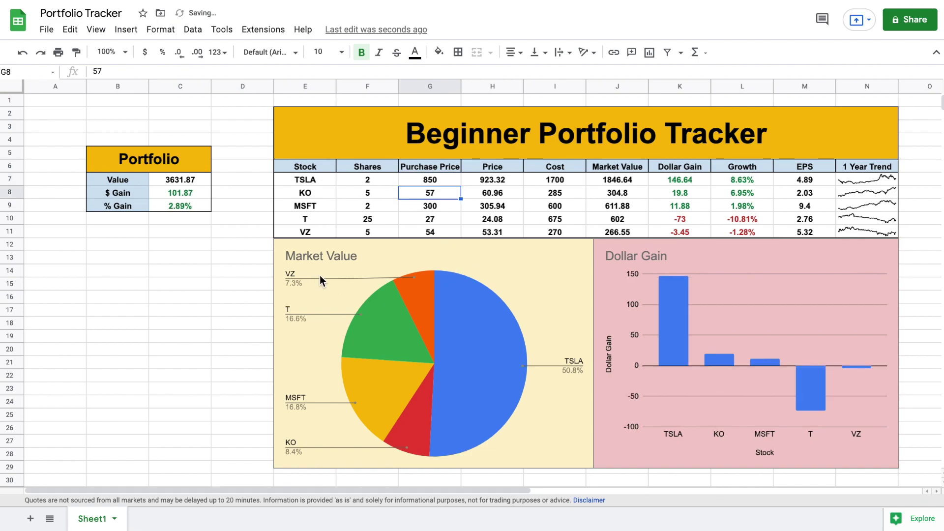
{"action": "left_click_drag", "start_coordinate": [518, 185], "coordinate": [865, 180]}
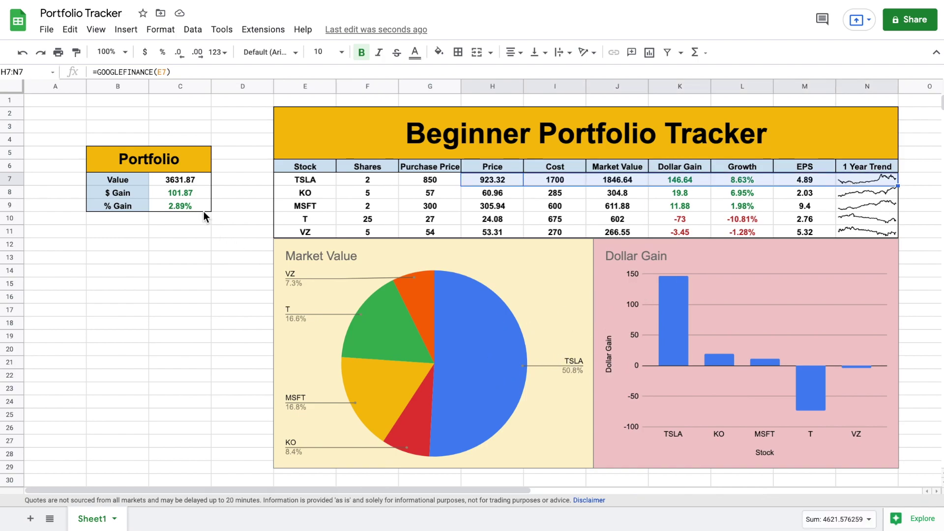
{"action": "left_click_drag", "start_coordinate": [140, 178], "coordinate": [182, 208]}
{"action": "left_click", "coordinate": [236, 182]}
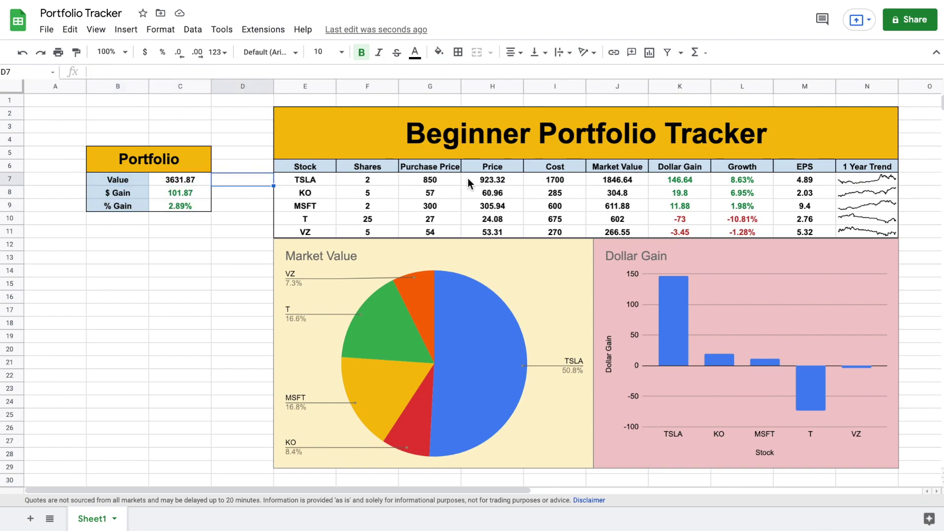
Try the currency format on G7:J11, covering Purchase Price through Market Value, and undo it
{"action": "left_click_drag", "start_coordinate": [443, 181], "coordinate": [603, 235]}
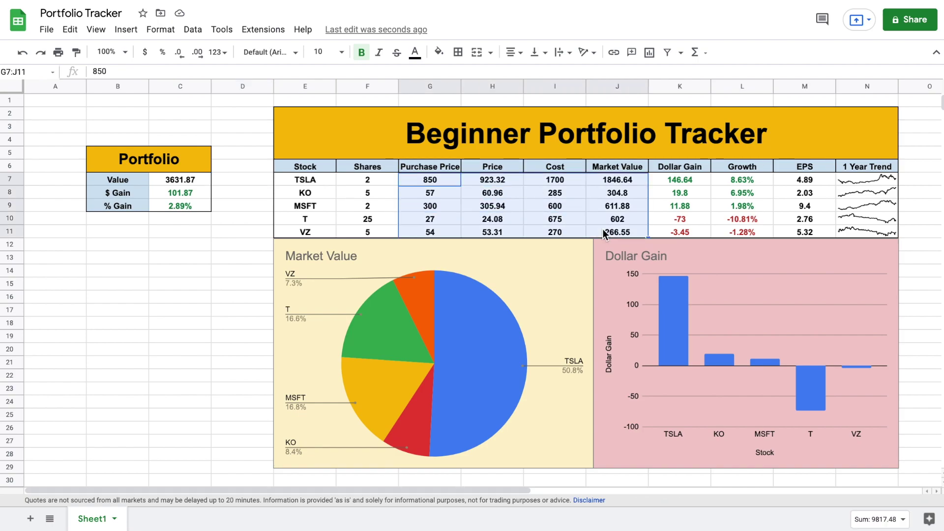
{"action": "left_click", "coordinate": [145, 55]}
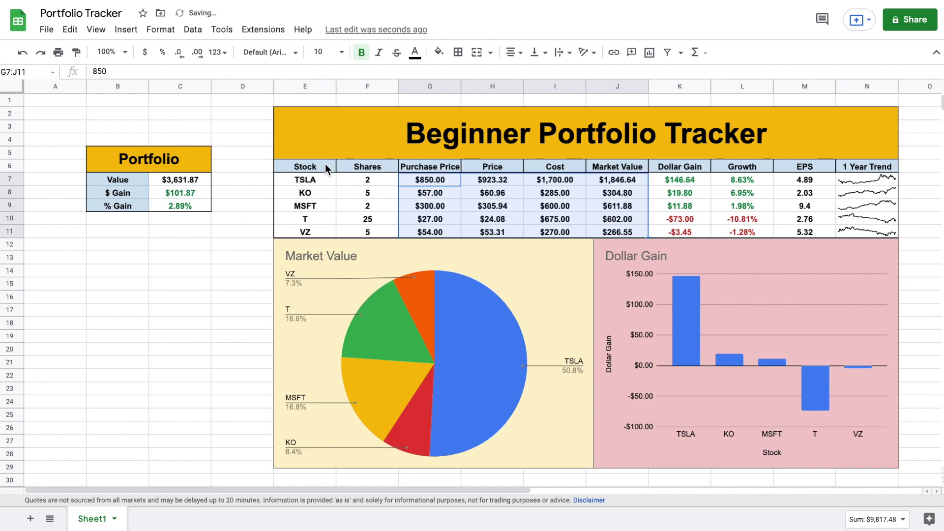
{"action": "key", "text": "ctrl+z"}
{"action": "left_click", "coordinate": [232, 120]}
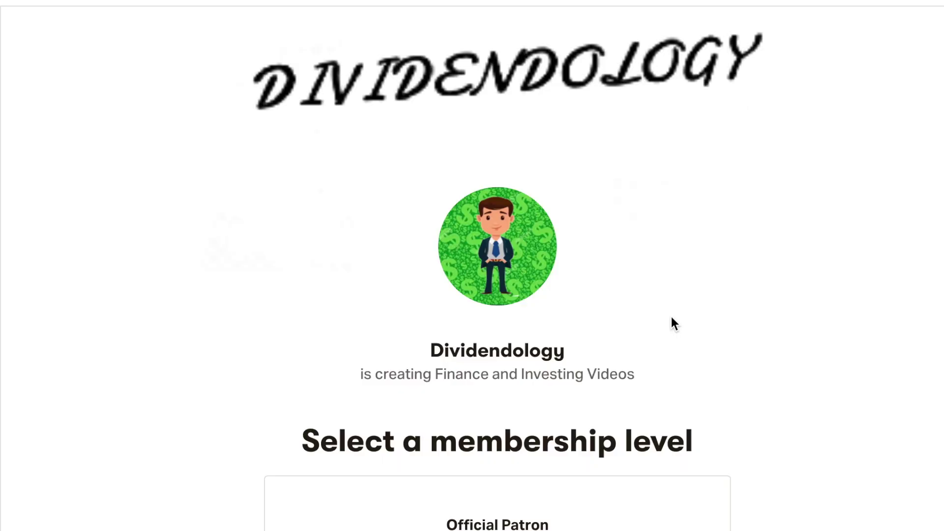
{"action": "scroll", "coordinate": [671, 316], "scroll_direction": "down", "scroll_amount": 3}
{"action": "scroll", "coordinate": [671, 316], "scroll_direction": "down", "scroll_amount": 6}
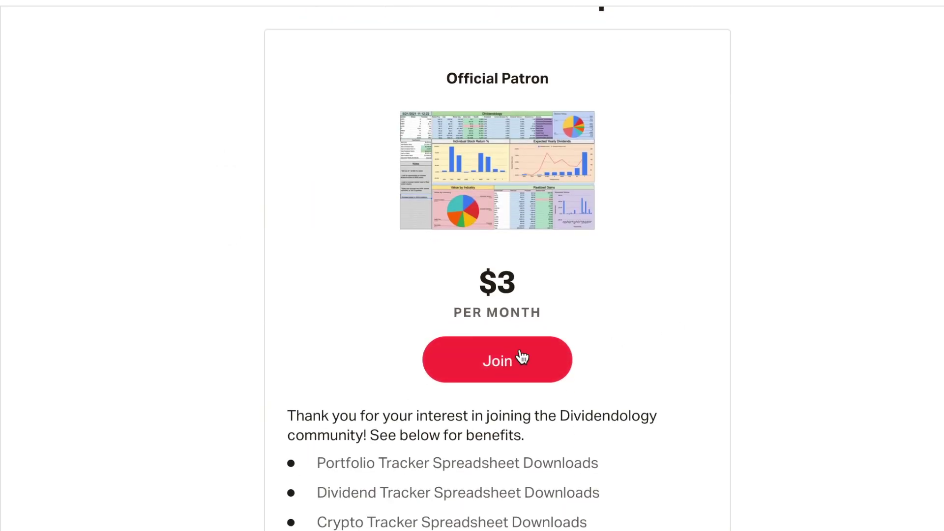